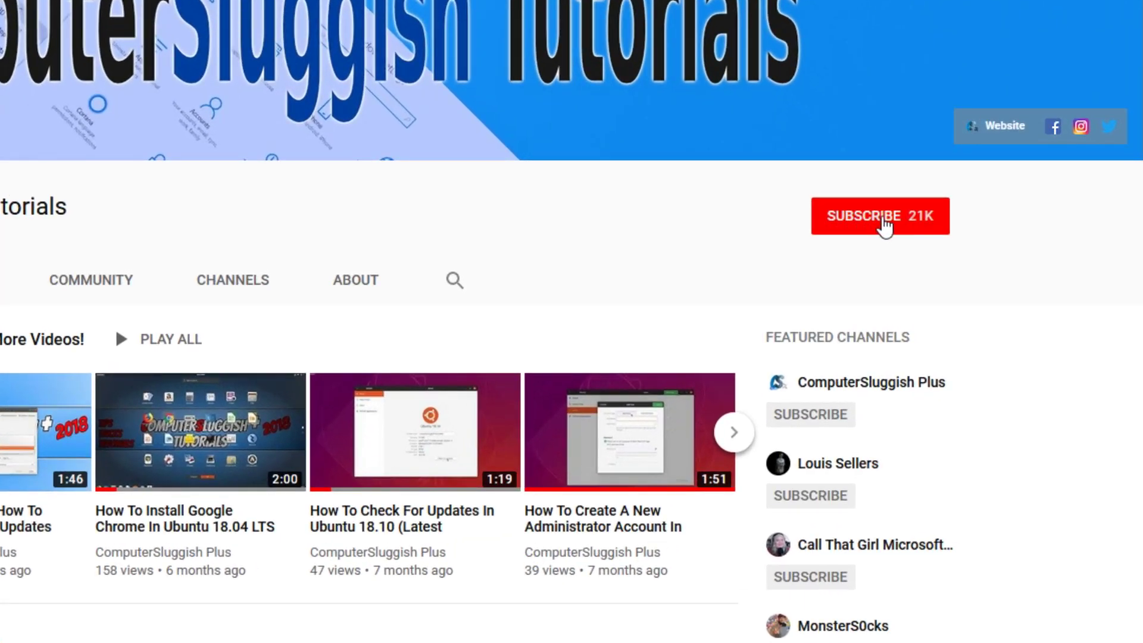
Subscribe to the ComputerSluggish Tutorials channel and open its notification bell setting
click(892, 226)
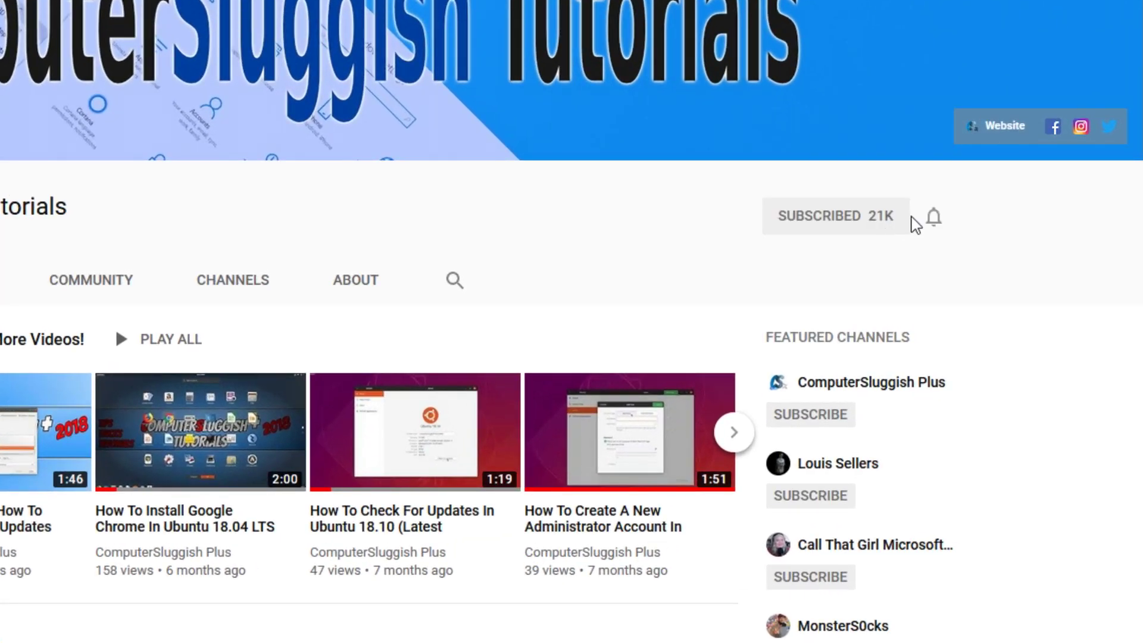
click(935, 223)
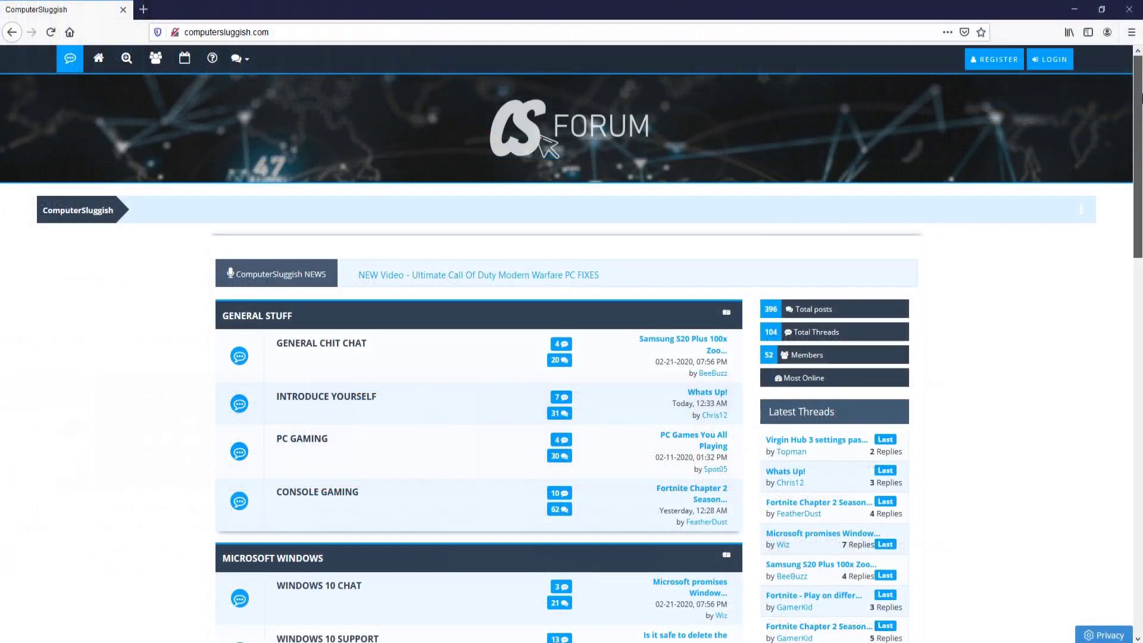
scroll(571, 348, down, 2)
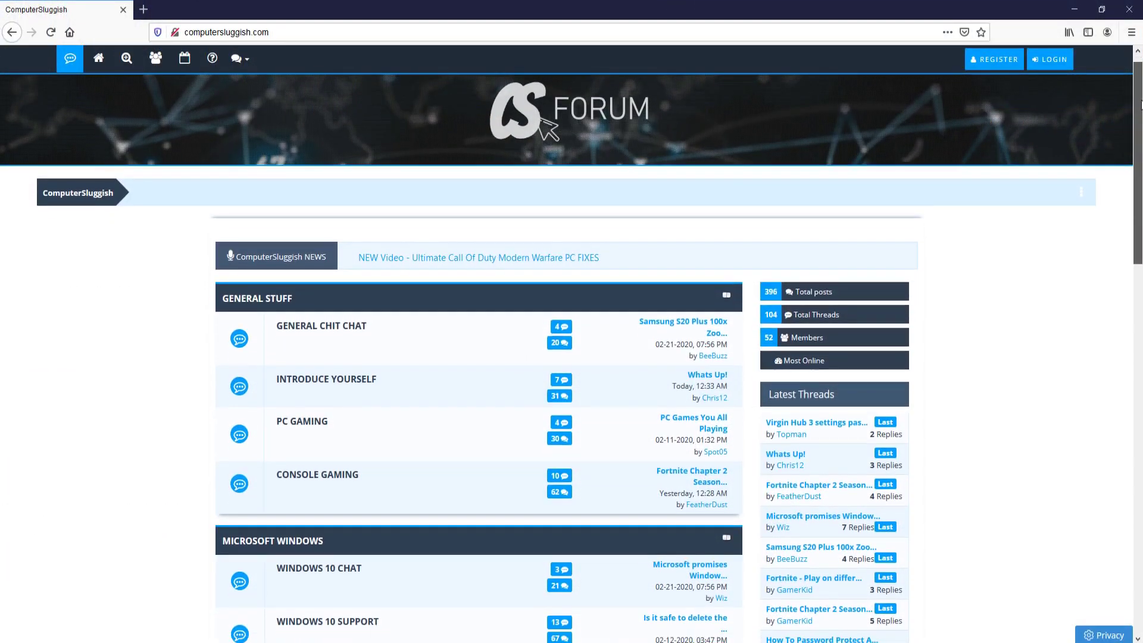
drag(1141, 123, 1141, 304)
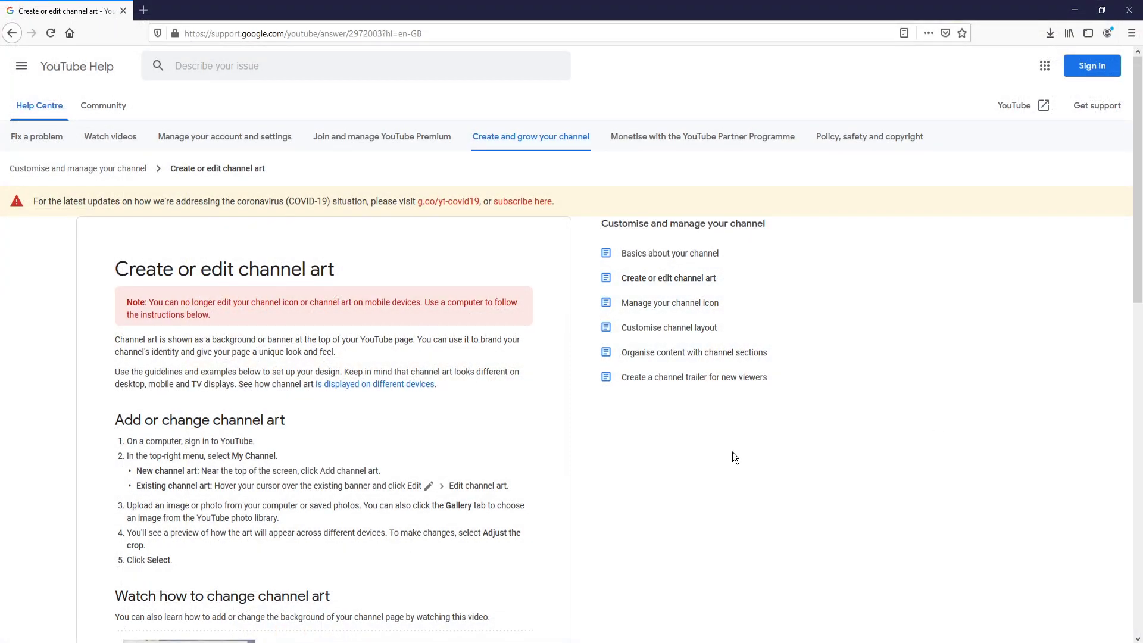
Expand the Channel art template guidelines, request the Channel Art Templates download and cancel the save prompt
scroll(732, 451, down, 5)
scroll(538, 310, down, 1)
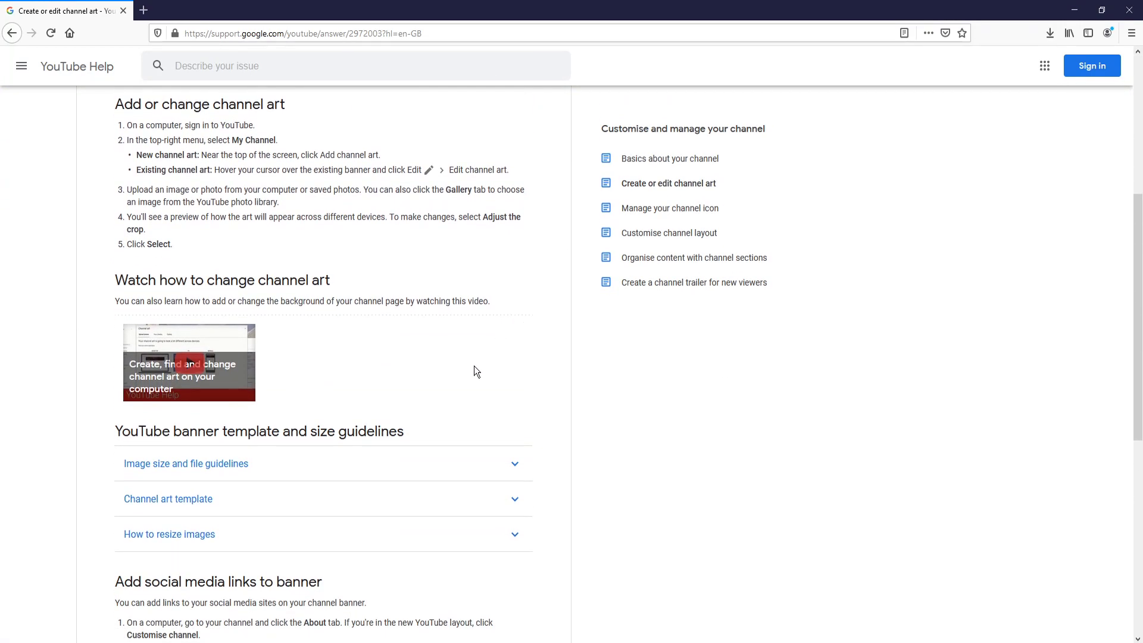
scroll(456, 376, down, 2)
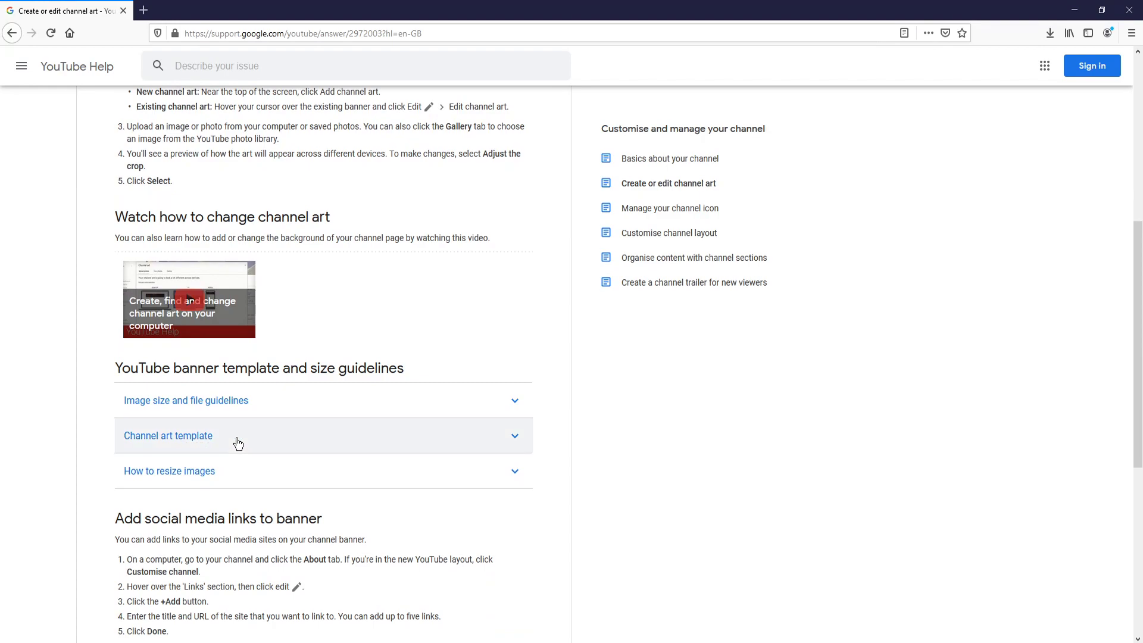
click(238, 440)
scroll(459, 395, down, 2)
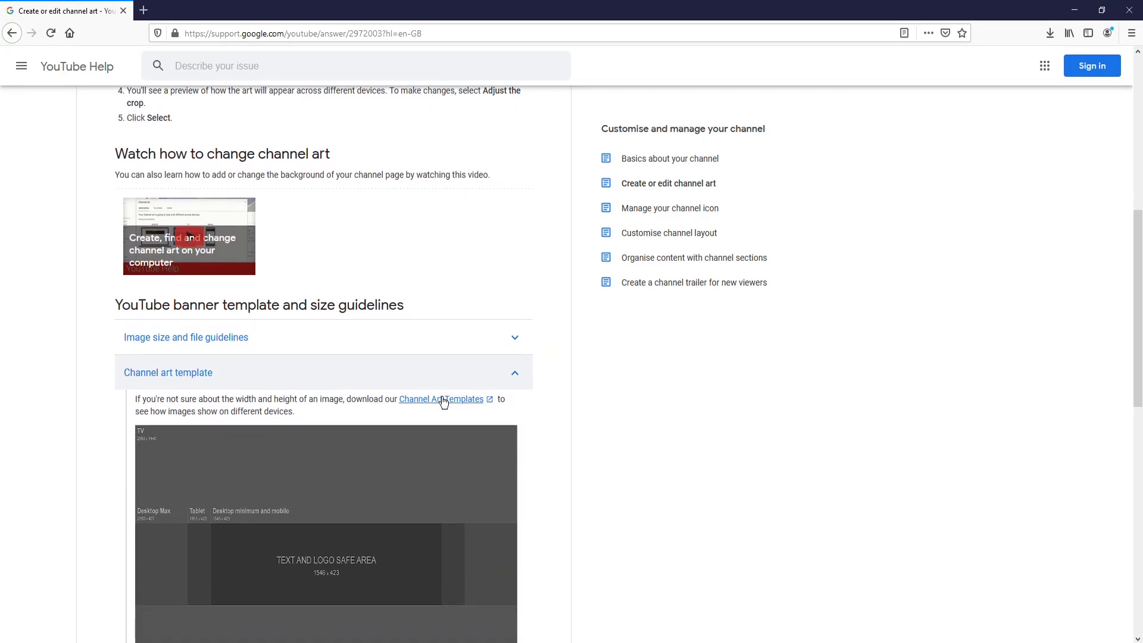
scroll(442, 403, down, 2)
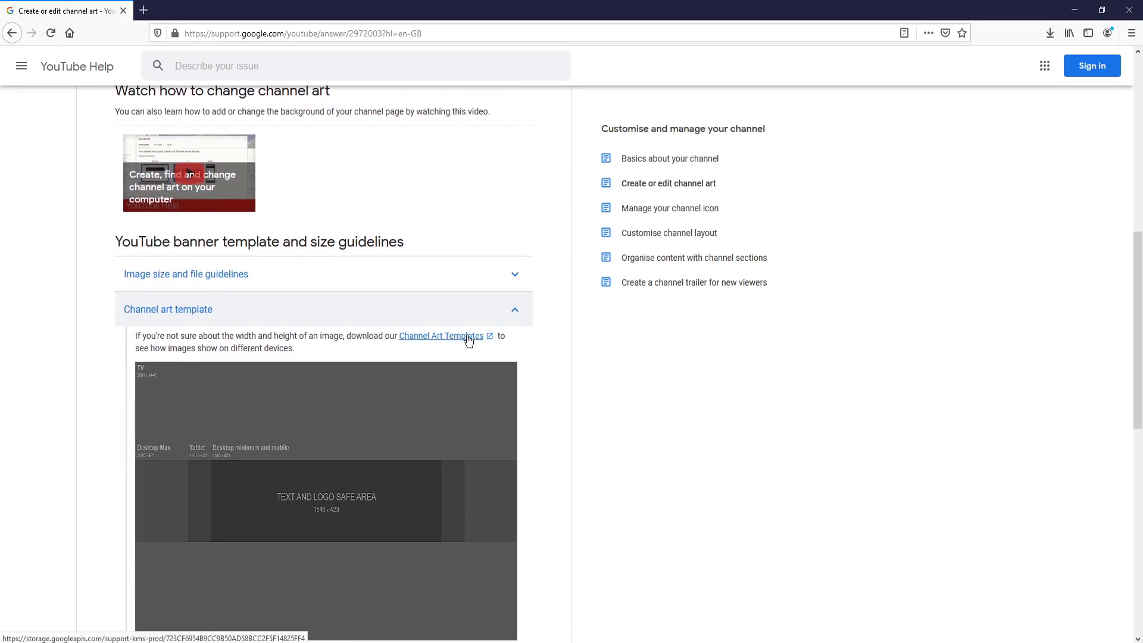
click(467, 336)
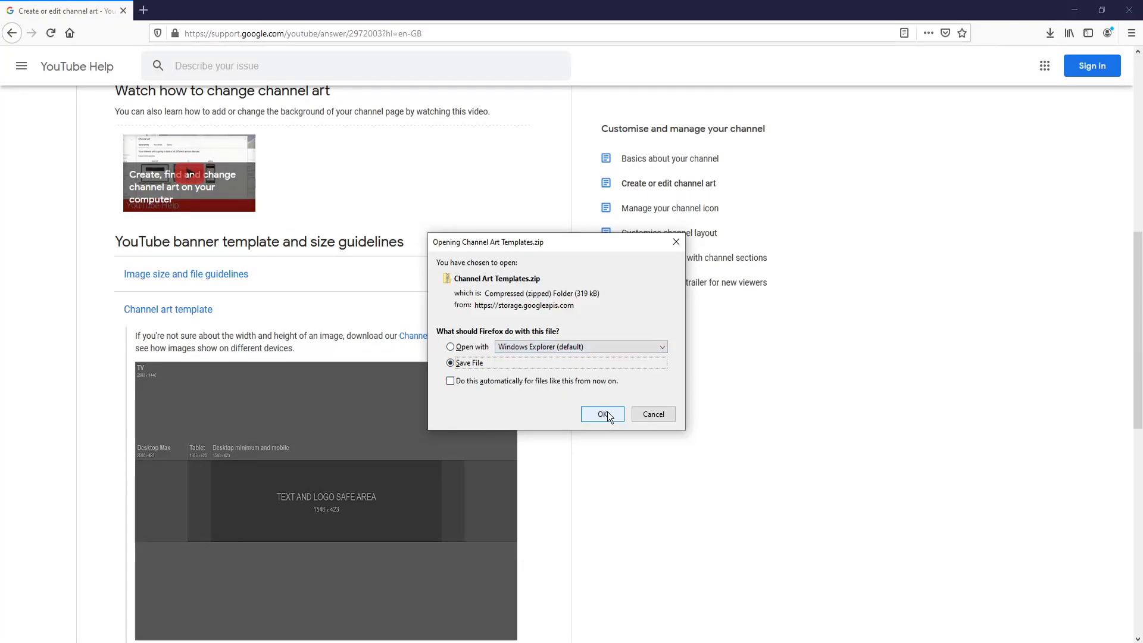
click(653, 415)
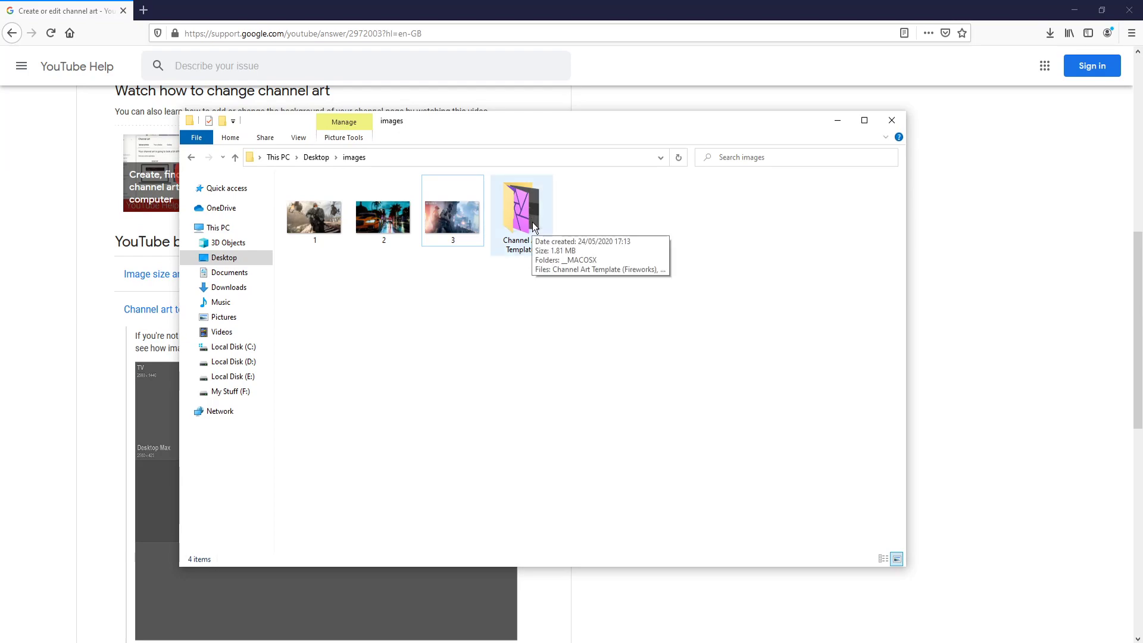
Open Channel Art Template (Fireworks) from the Channel Art Templates folder and copy the image
double_click(537, 221)
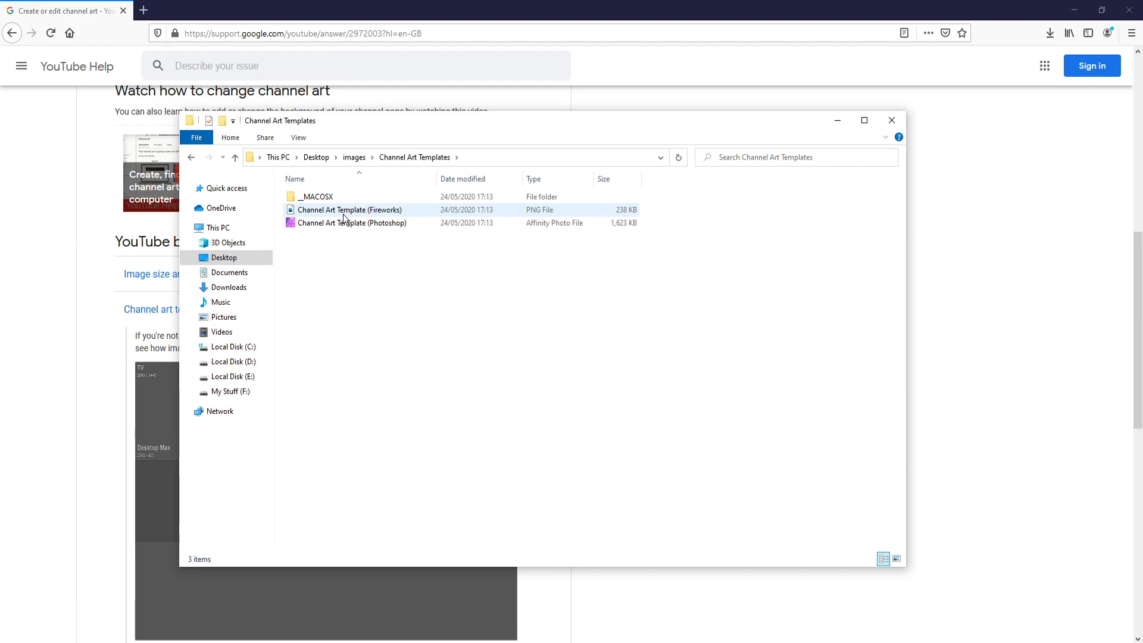
double_click(395, 209)
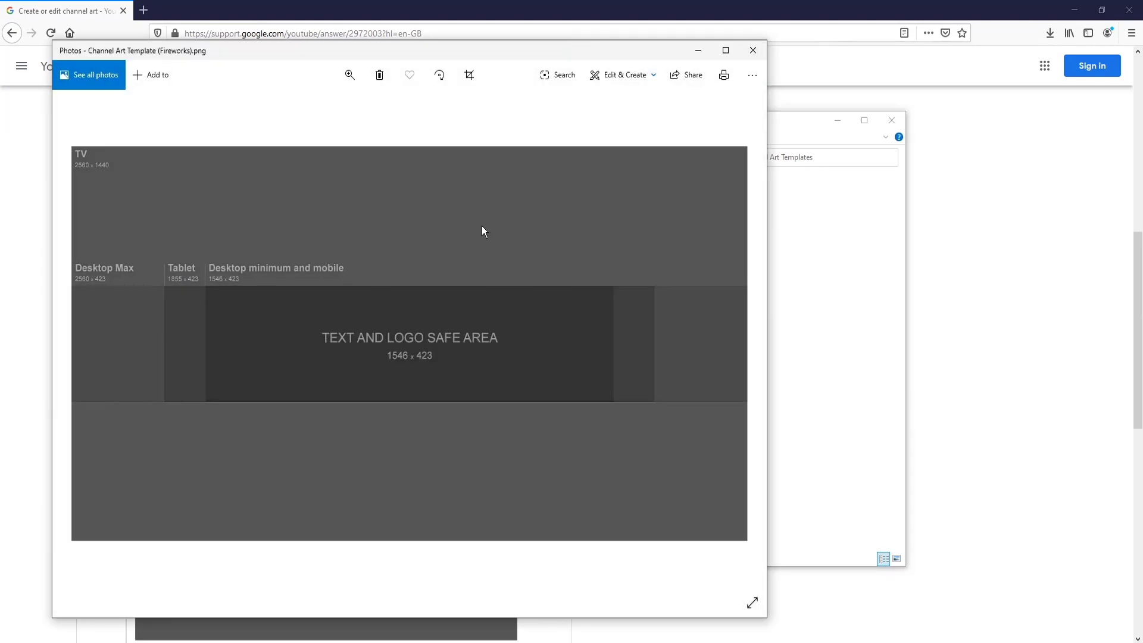
right_click(482, 228)
click(519, 452)
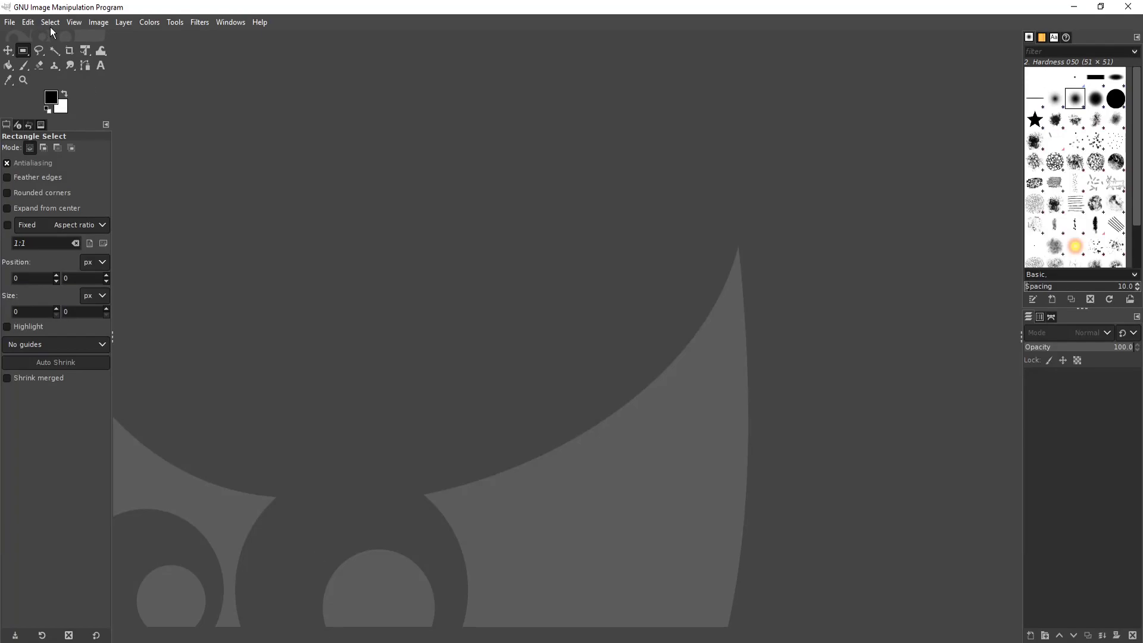
Switch to GIMP and create a new 2560 x 1440 px image, matching the template's TV dimensions
click(13, 24)
click(17, 36)
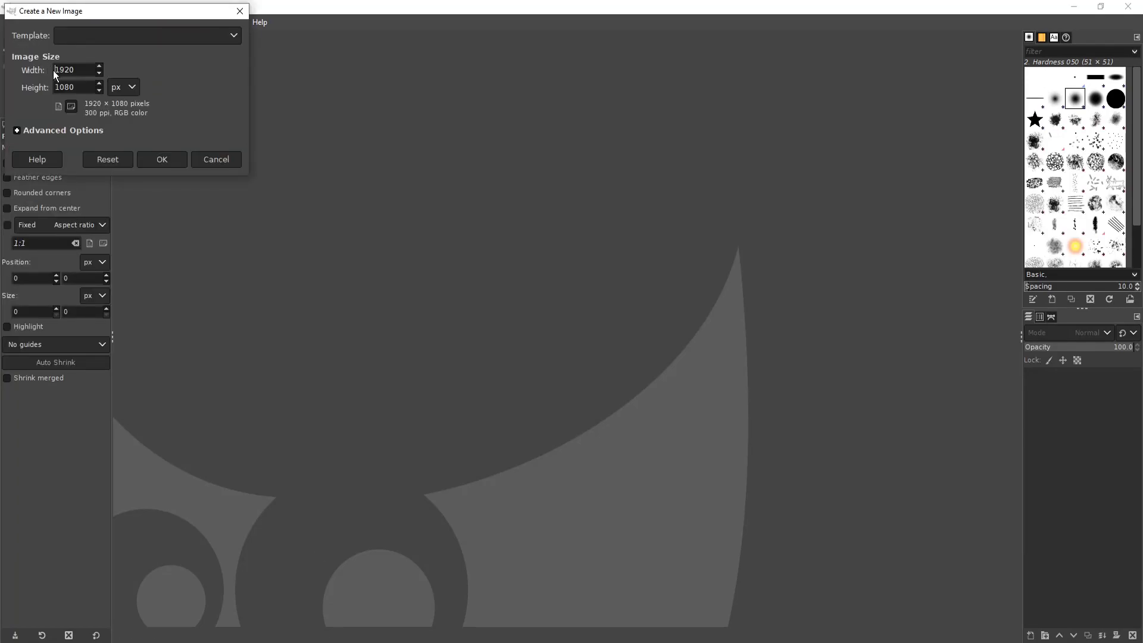
key(alt+Tab)
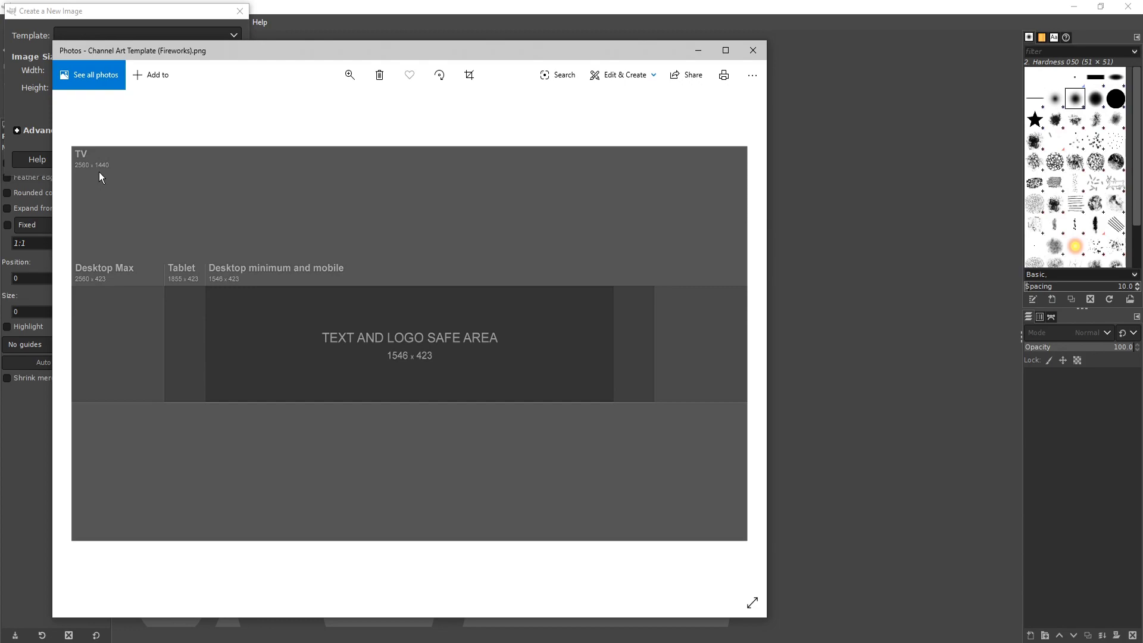
drag(151, 50, 339, 41)
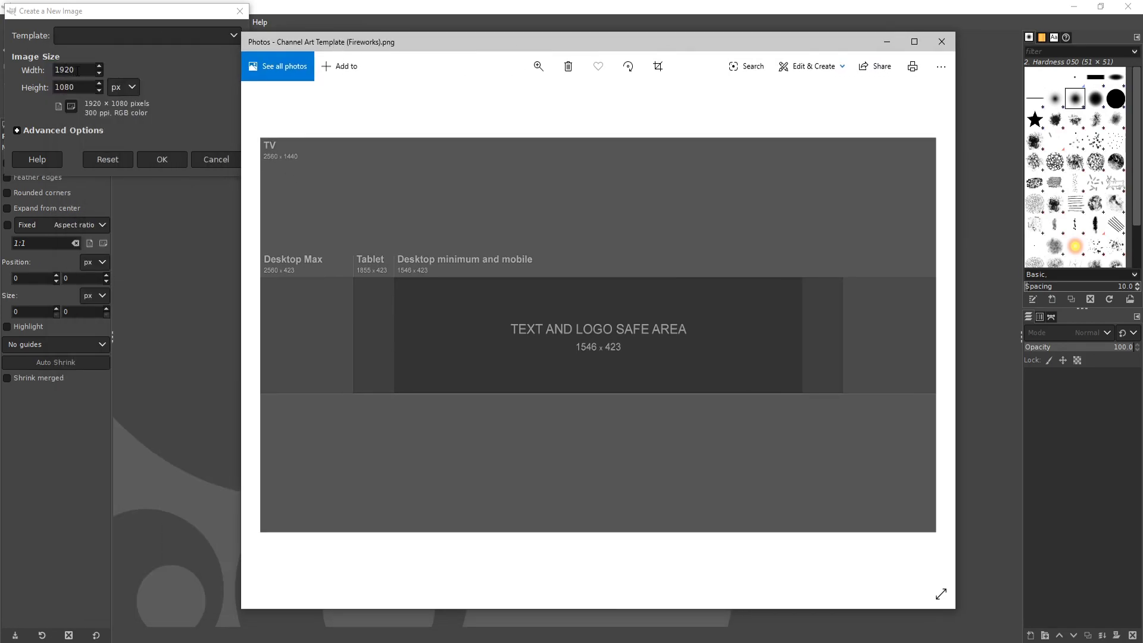
double_click(80, 70)
text(2560)
key(Tab)
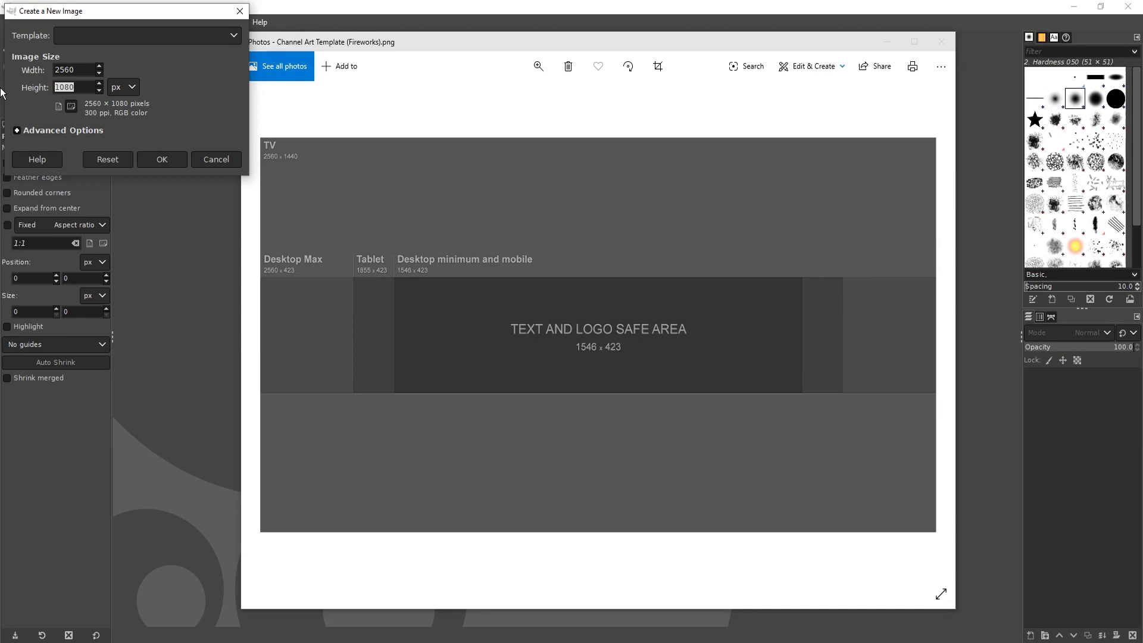
text(1440)
click(166, 162)
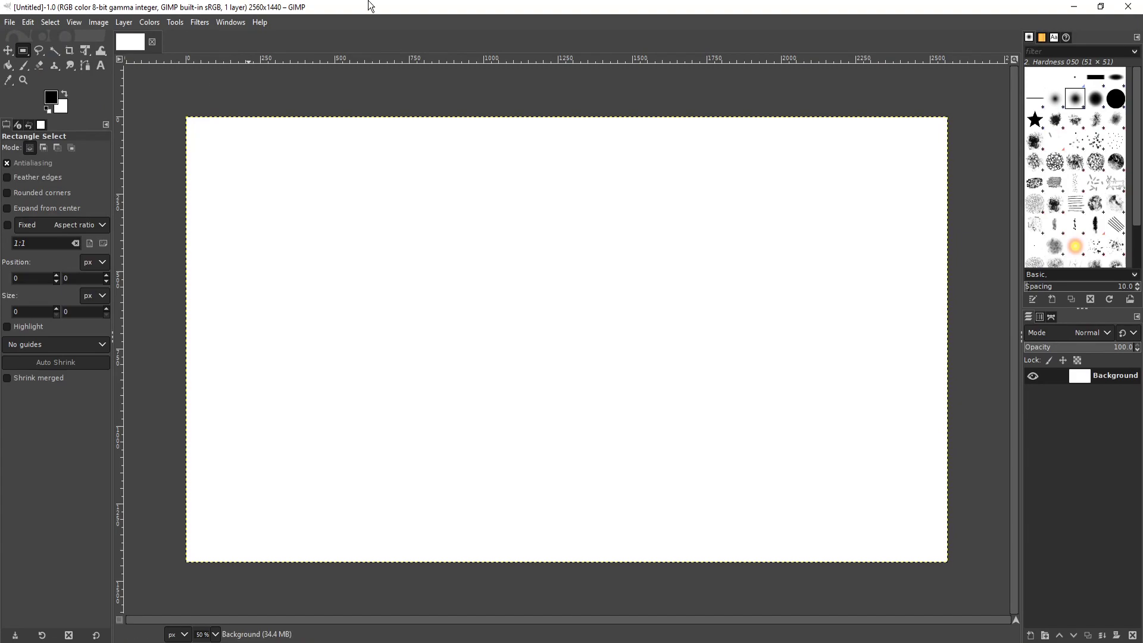
Paste the copied channel art template into the image and turn the floating selection into a new layer
click(27, 23)
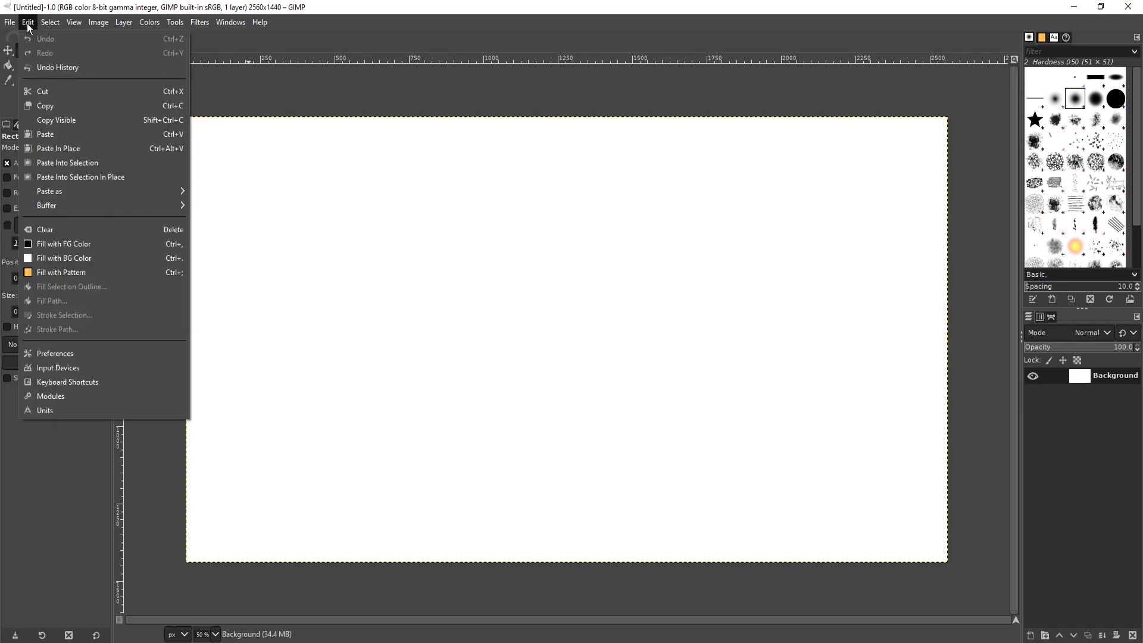
click(84, 134)
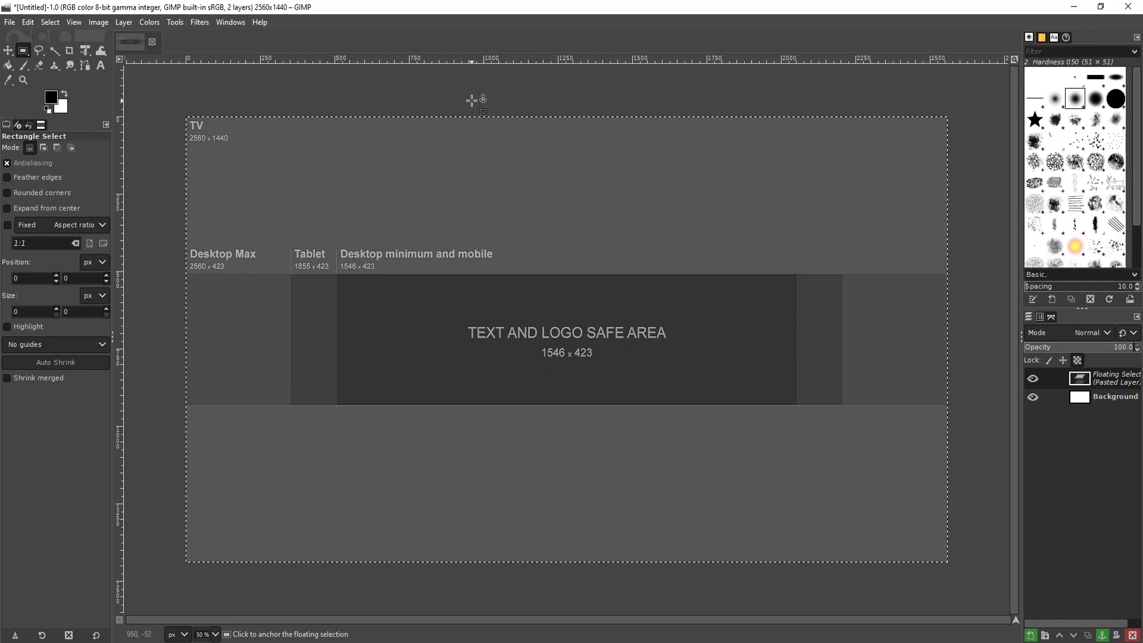
click(1030, 636)
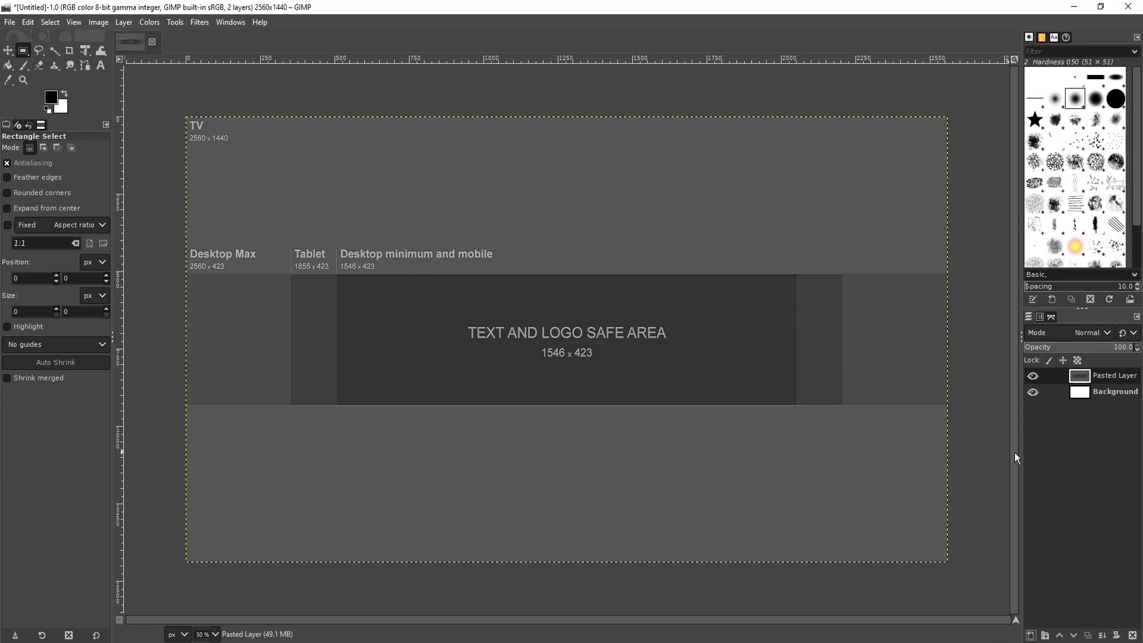
Add a new transparent layer above the pasted template layer, keeping Rectangle Select as the active tool
key(shift+b)
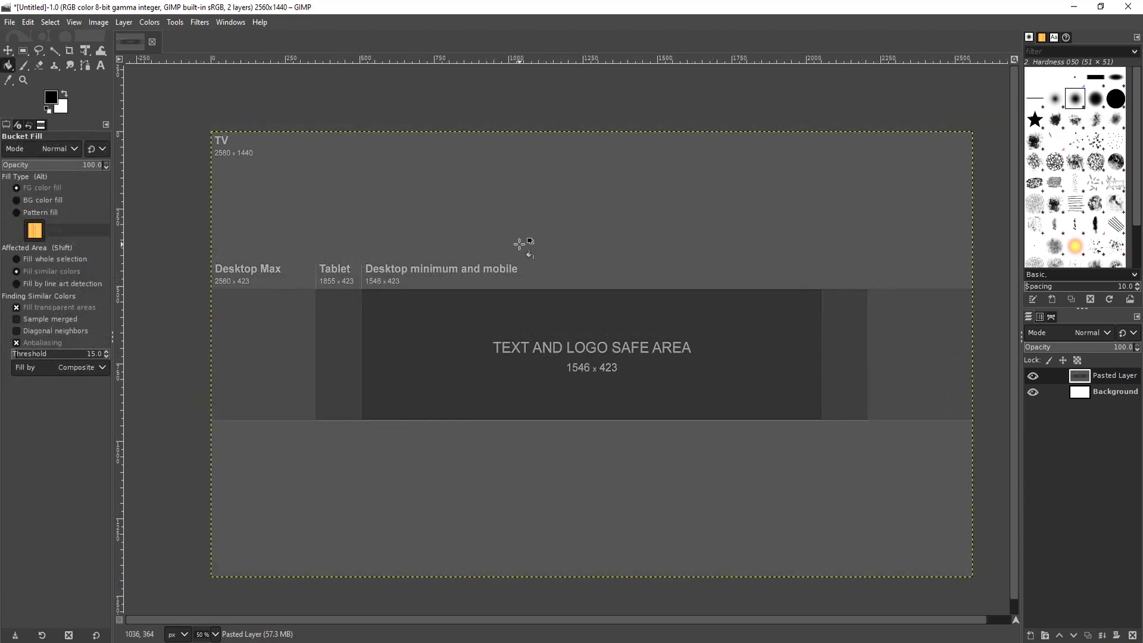
click(22, 51)
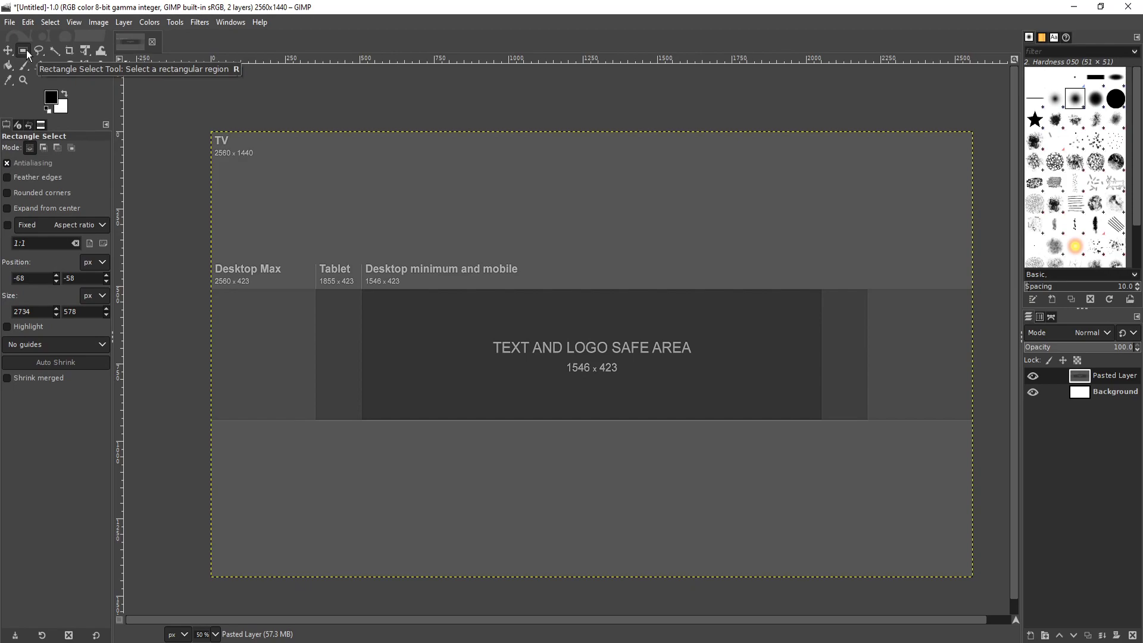
click(1031, 637)
click(1063, 624)
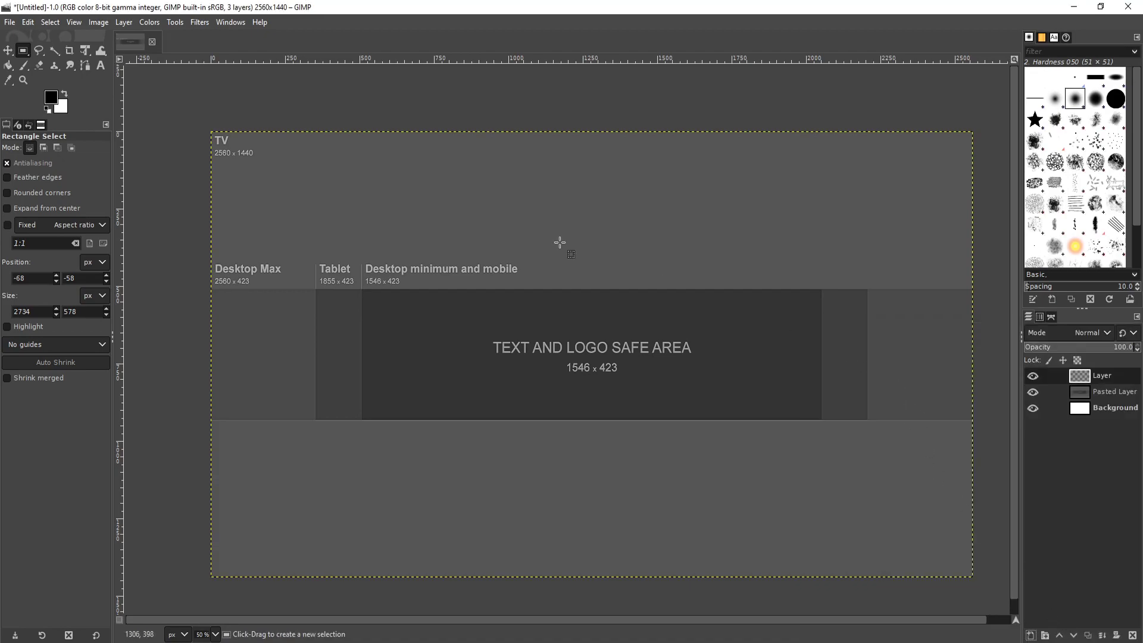
Select the full-width area above the text and logo safe area, about 2744 x 602 px, and bucket-fill it black
drag(182, 107, 999, 293)
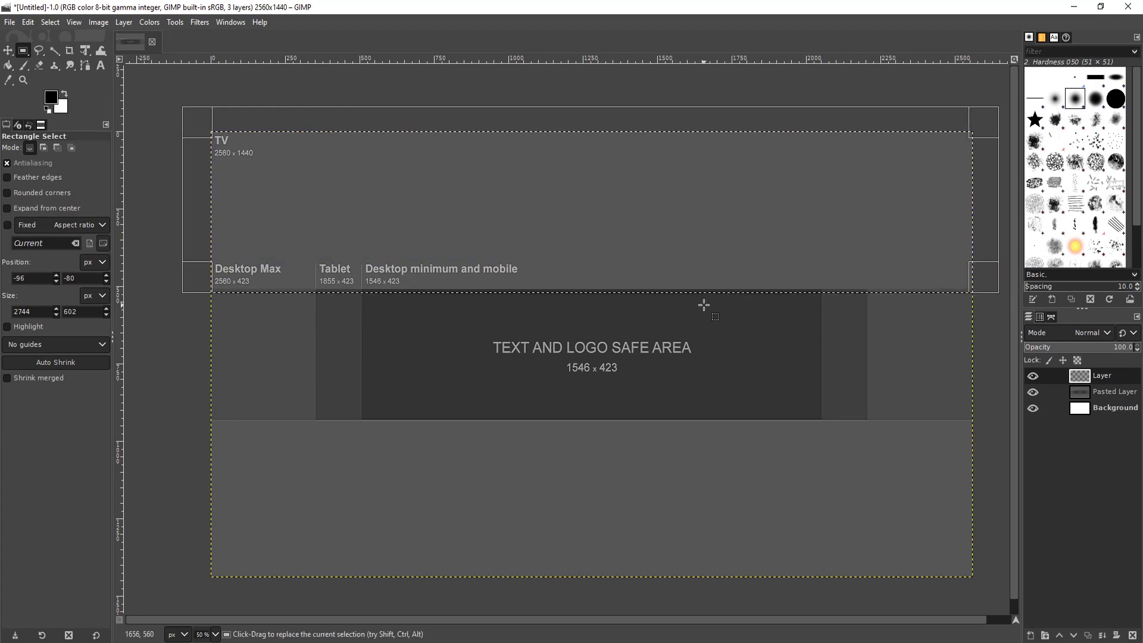
ctrl+scroll(604, 283, up, 2)
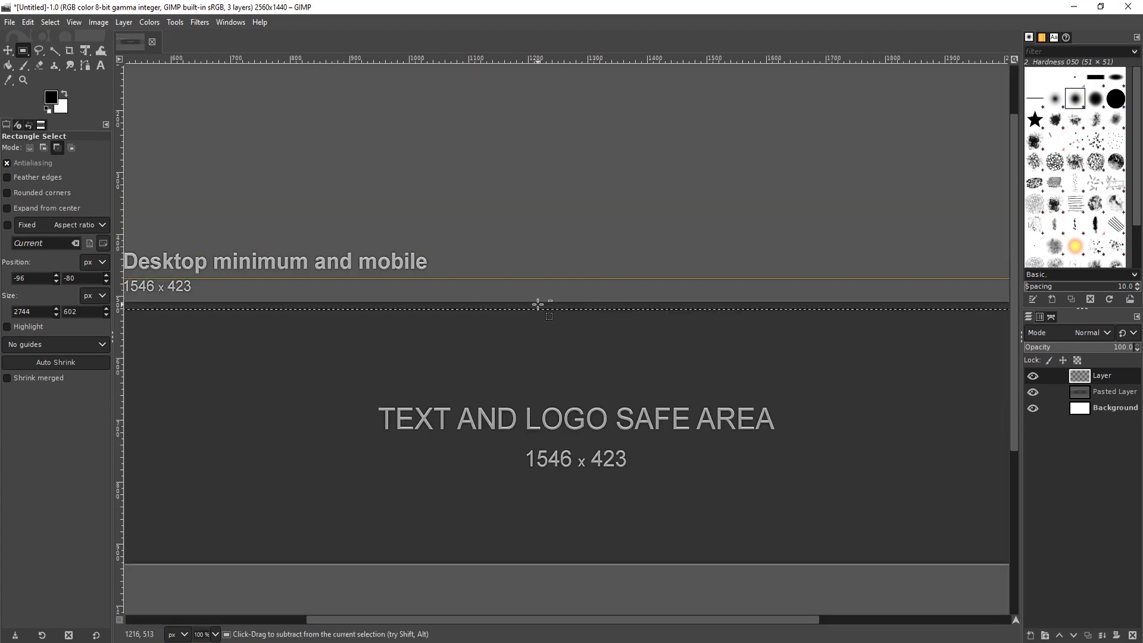
ctrl+scroll(538, 303, down, 2)
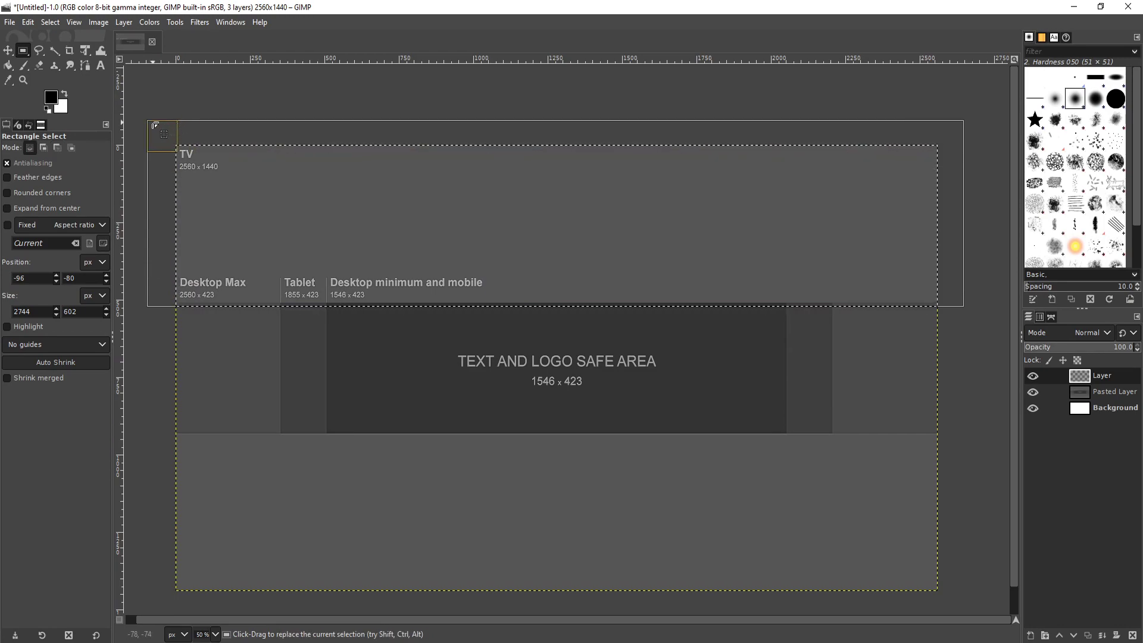
click(8, 66)
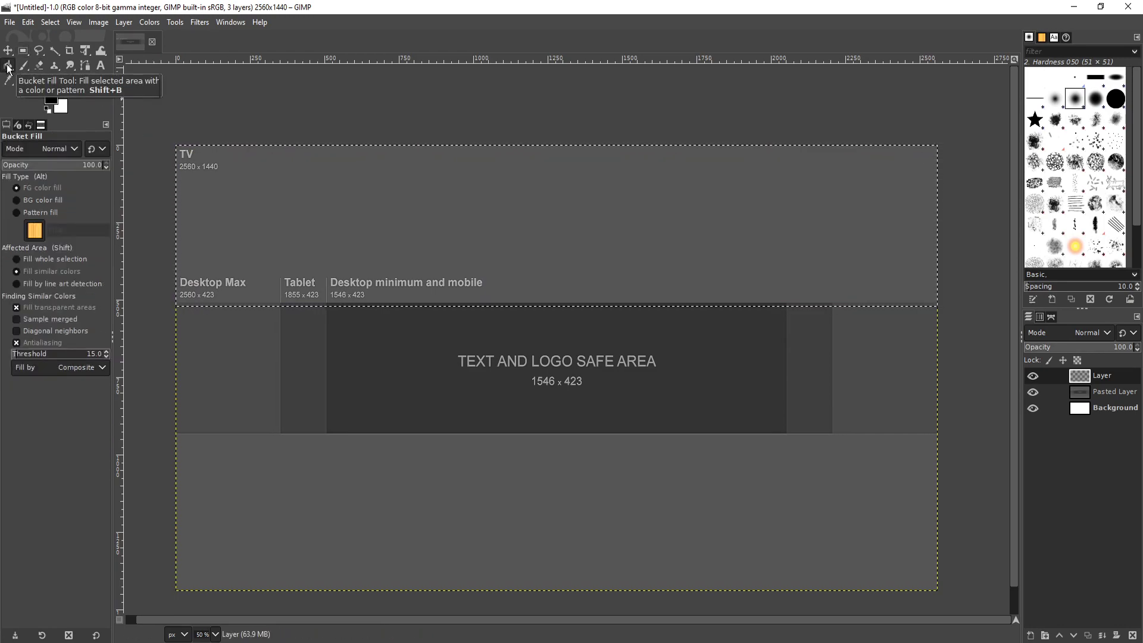
click(51, 97)
drag(3, 167, 5, 173)
click(223, 208)
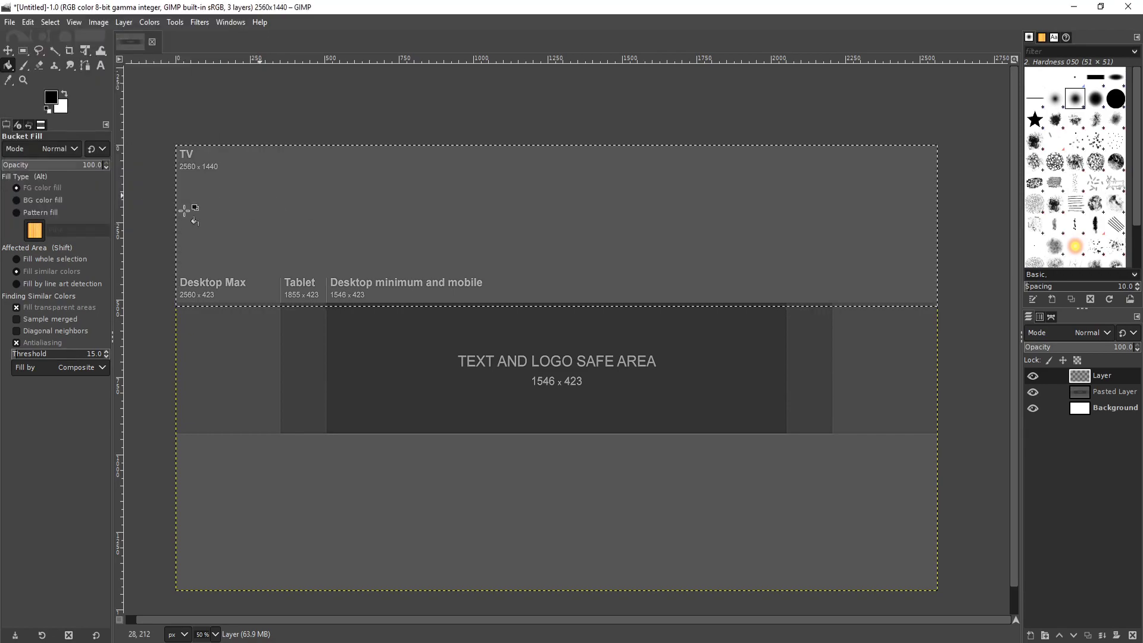
click(522, 220)
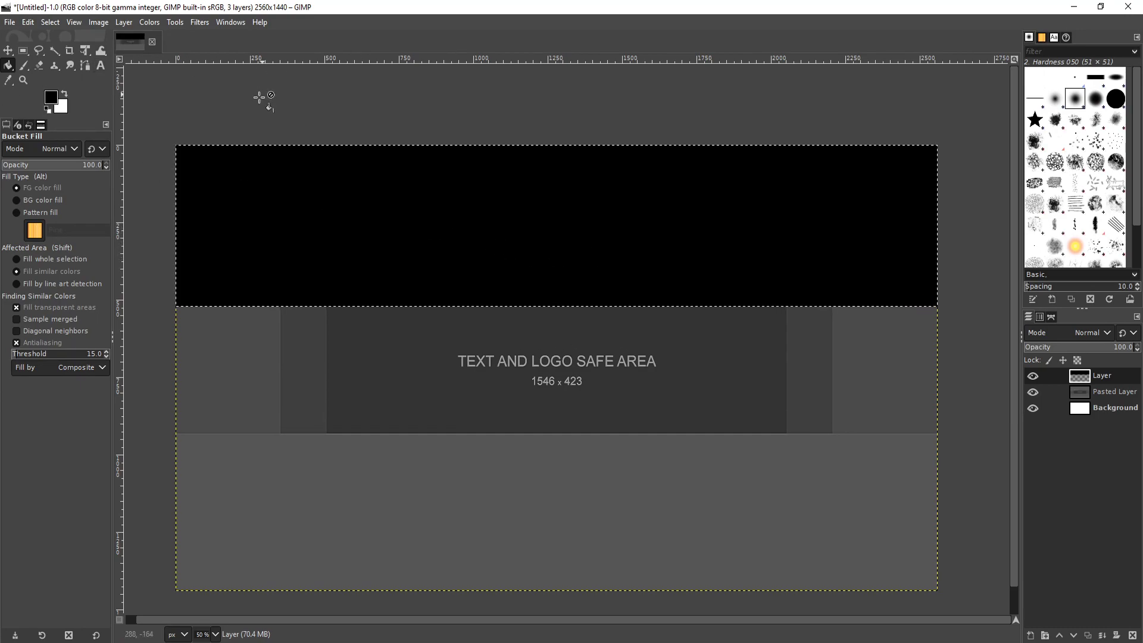
Duplicate the black block by copy and paste, and move the copy over the area below the safe area
key(ctrl)
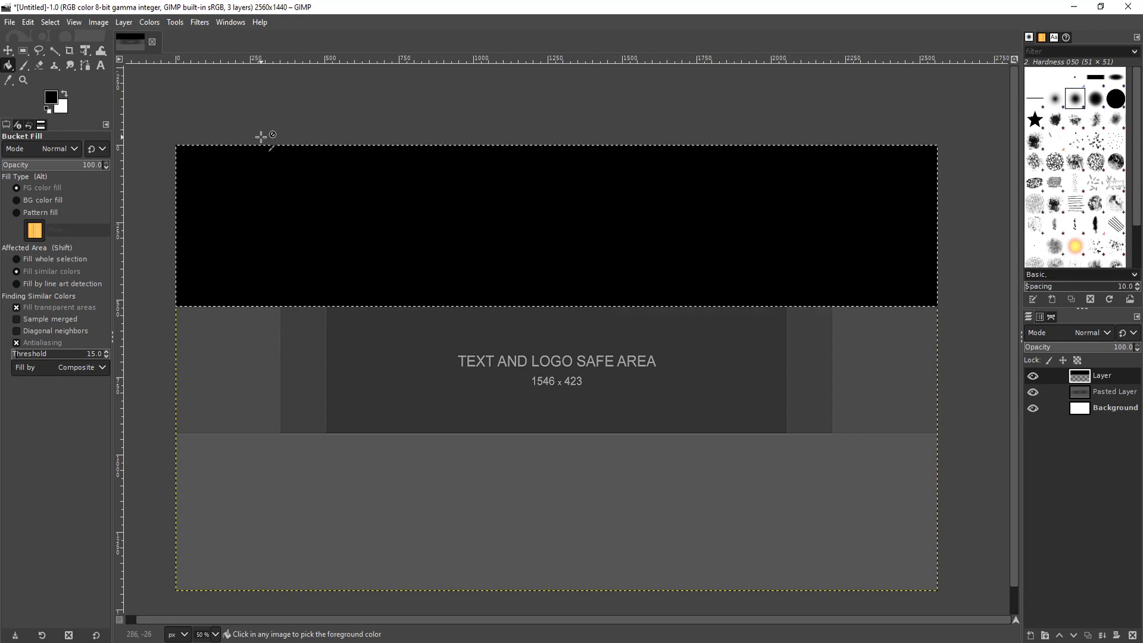
key(ctrl+c)
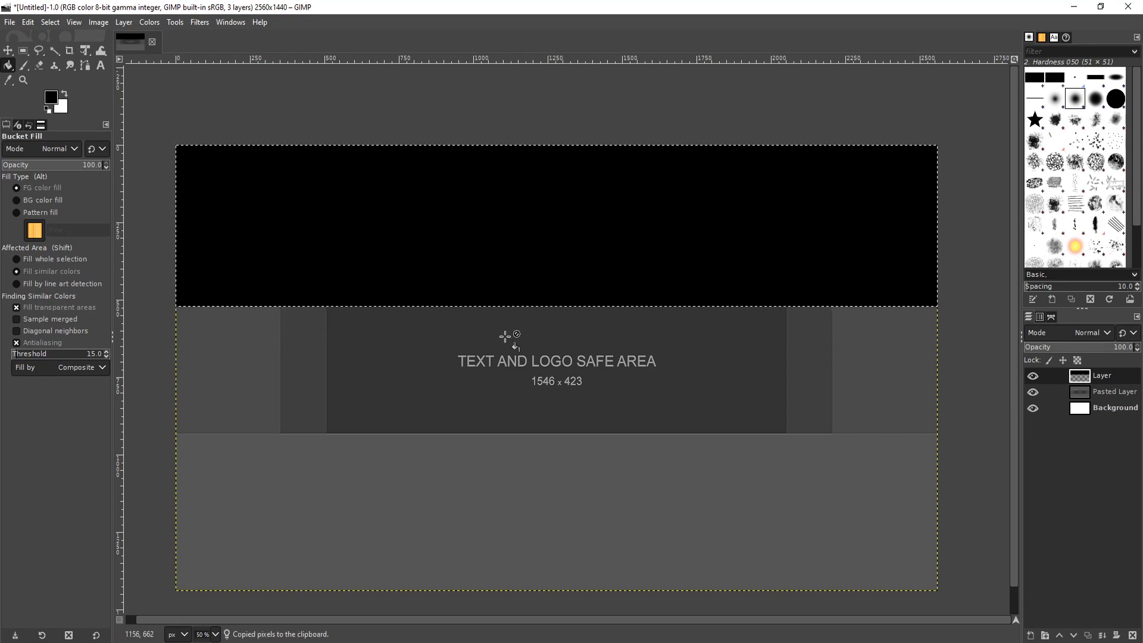
key(ctrl+v)
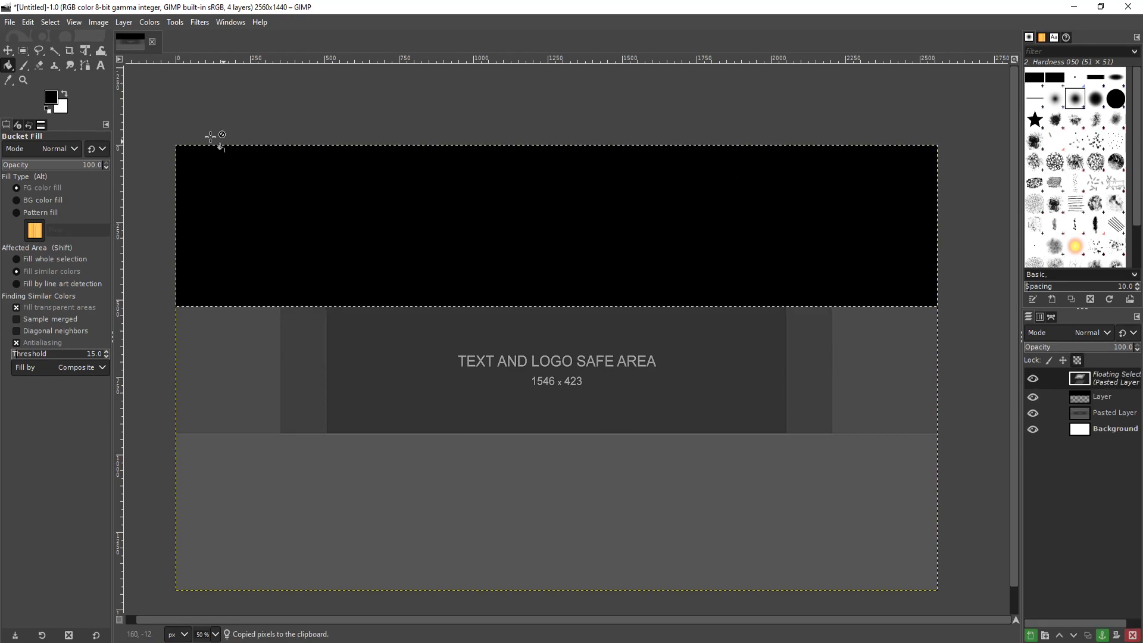
click(12, 51)
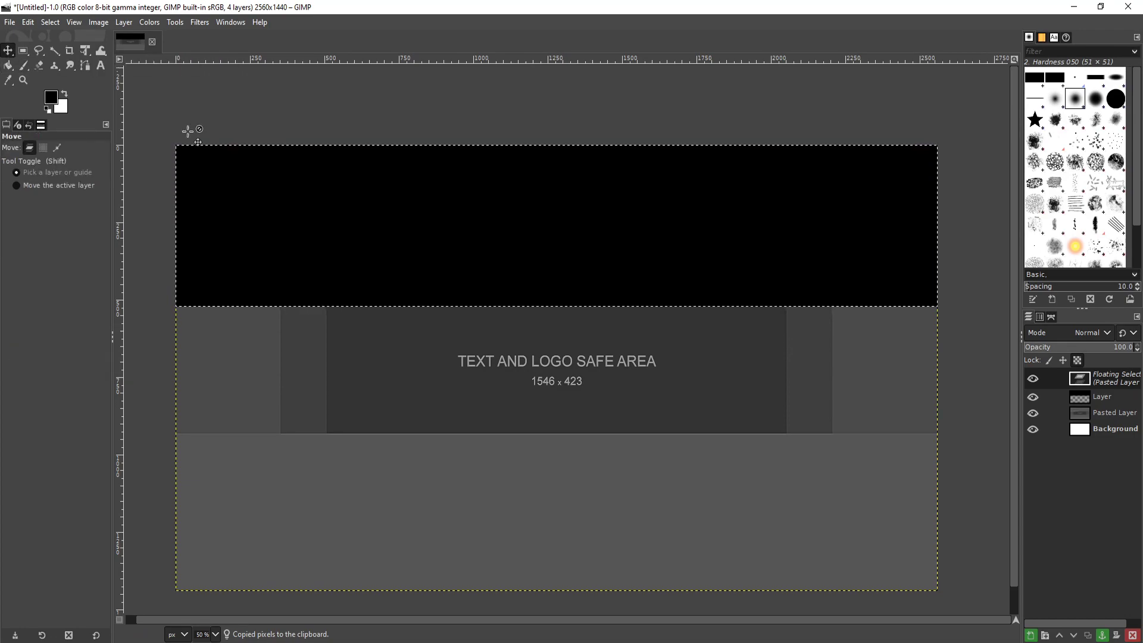
drag(556, 189, 561, 475)
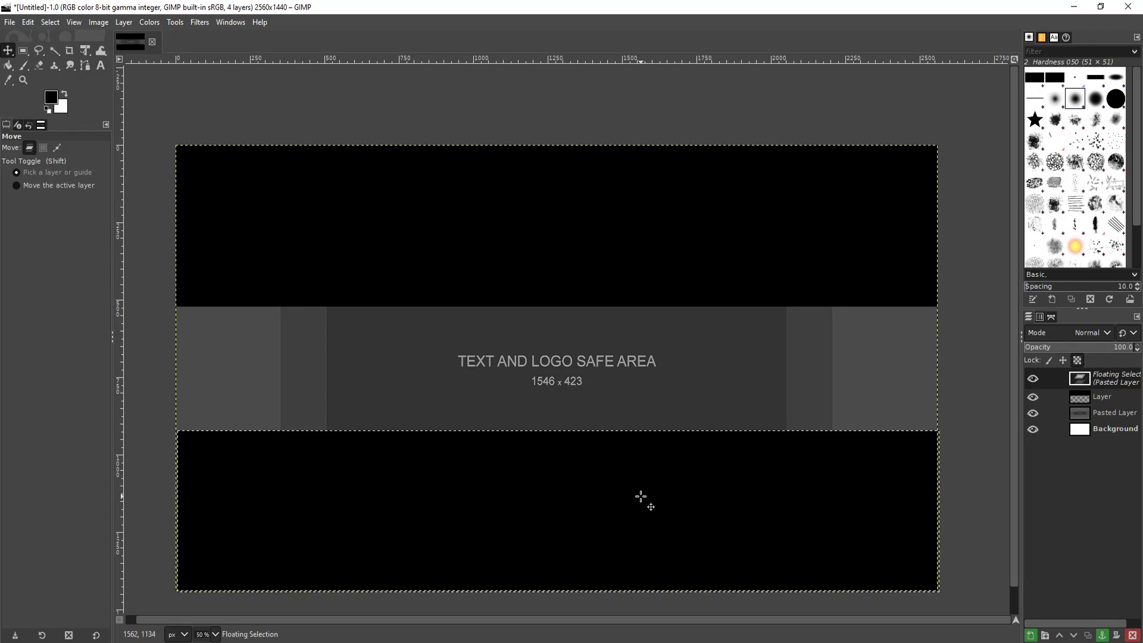
Nudge the floating black block up to align with the safe area's lower edge and turn it into a new layer
key(Up)
key(Up)
key(Up)
key(Up)
key(Up)
key(Up)
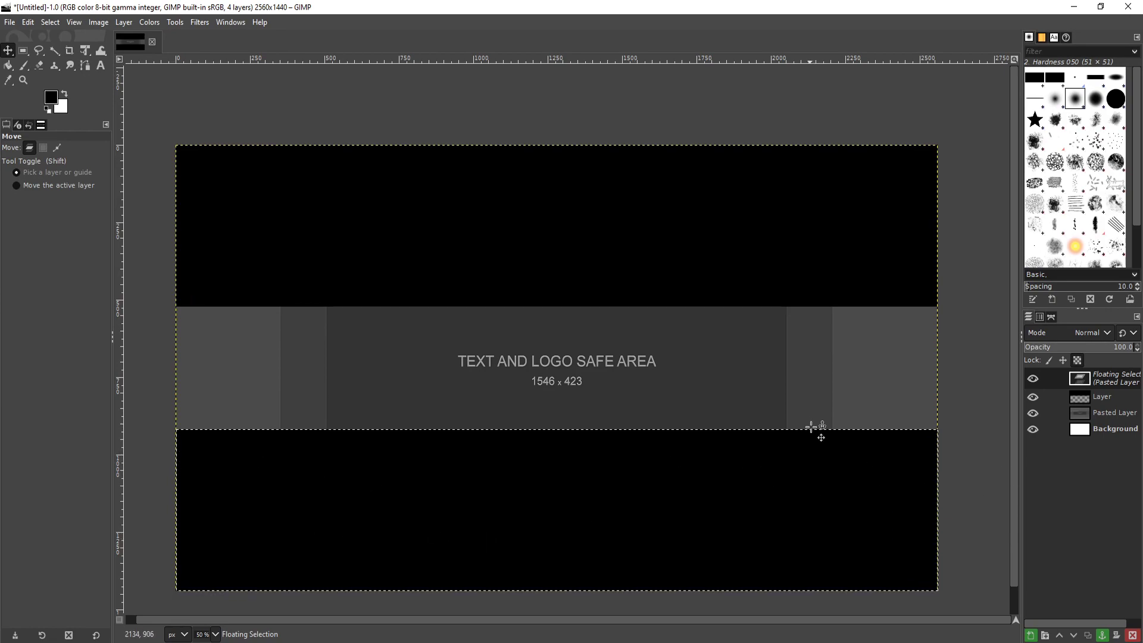
click(1031, 636)
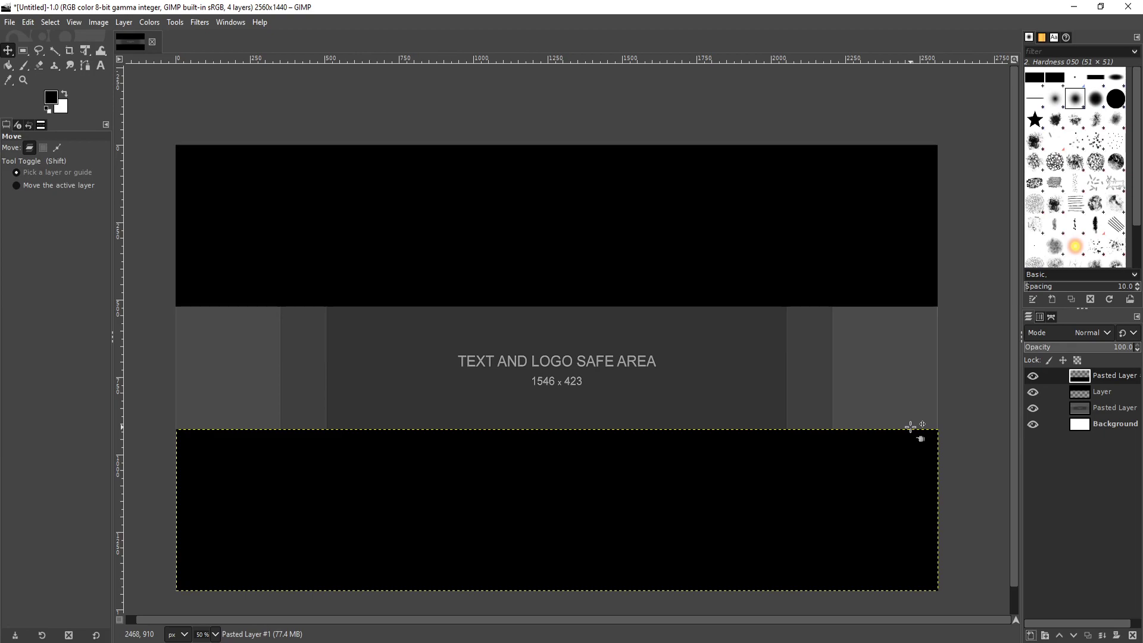
Add a new 2560 x 1440 px transparent layer above the lower black block's layer
ctrl+scroll(595, 409, up, 1)
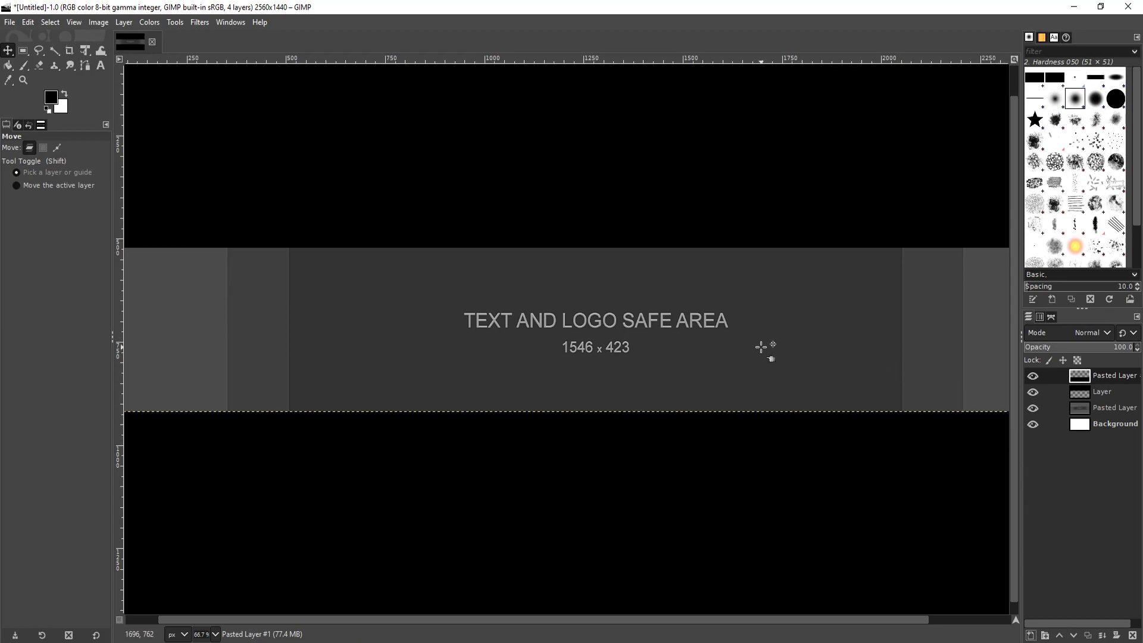
click(1029, 636)
click(1061, 626)
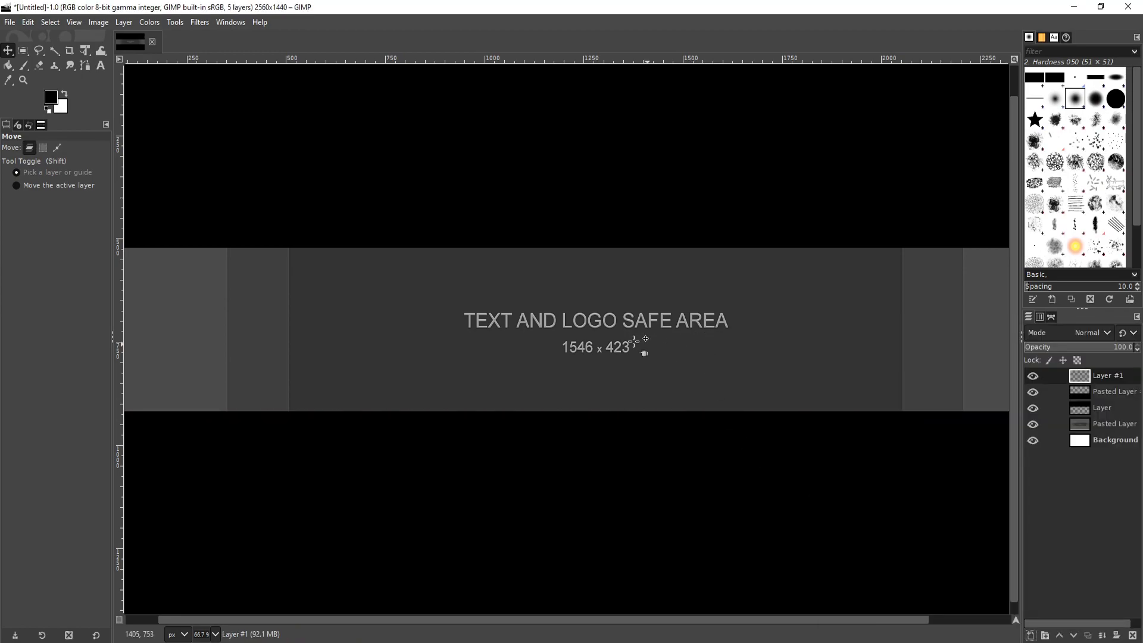
Add the black text "ComputerSluggish" near the left edge of the text and logo safe area
click(99, 65)
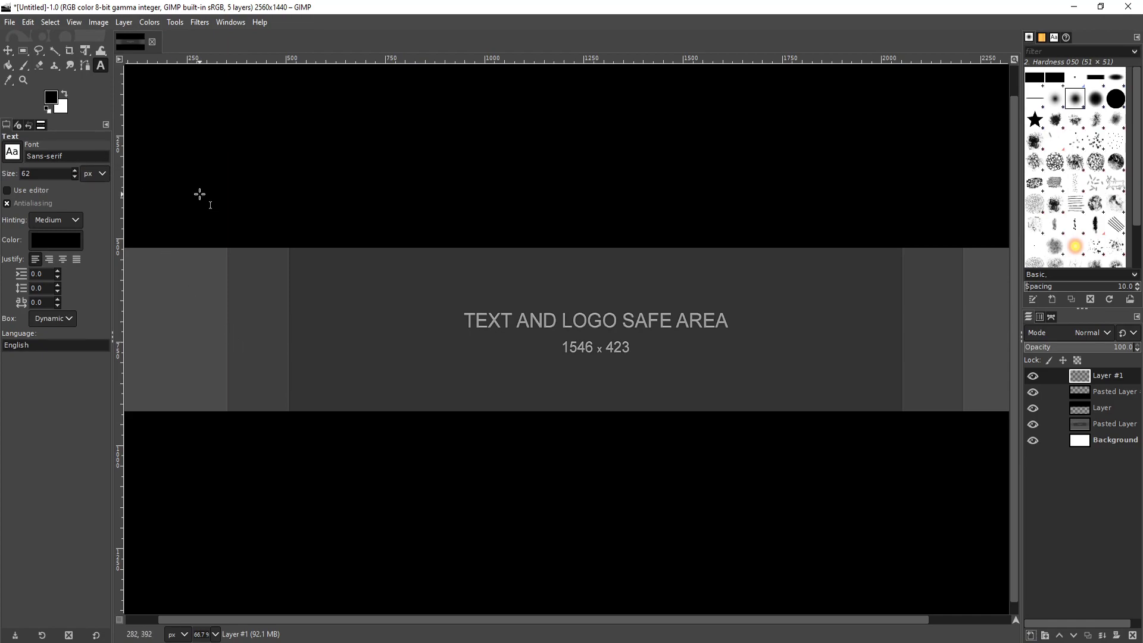
click(287, 323)
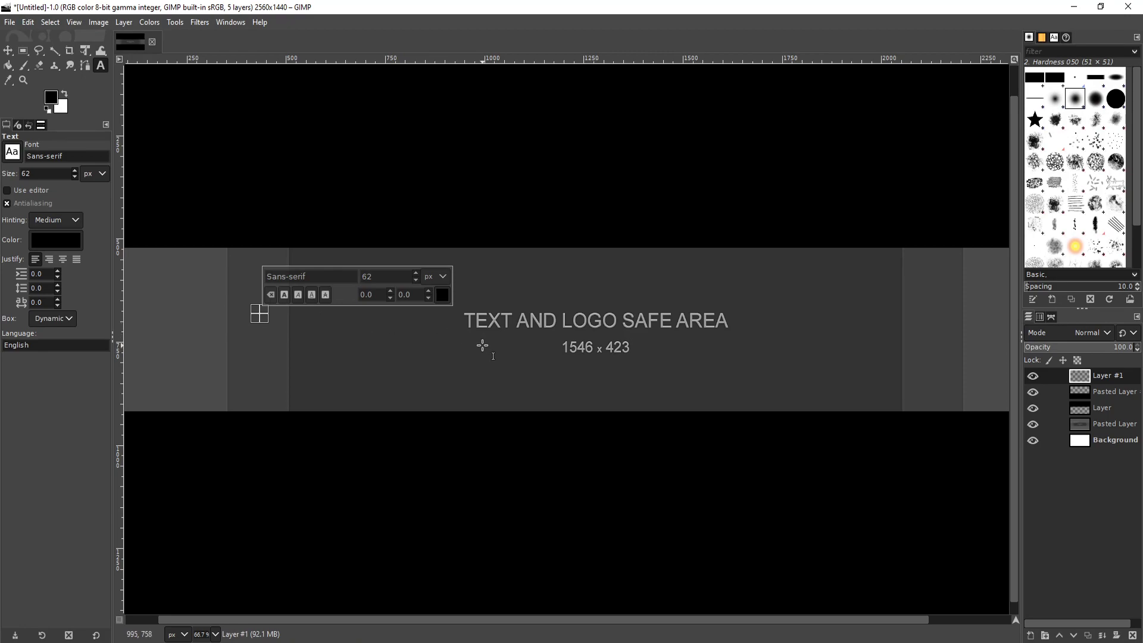
text(Com)
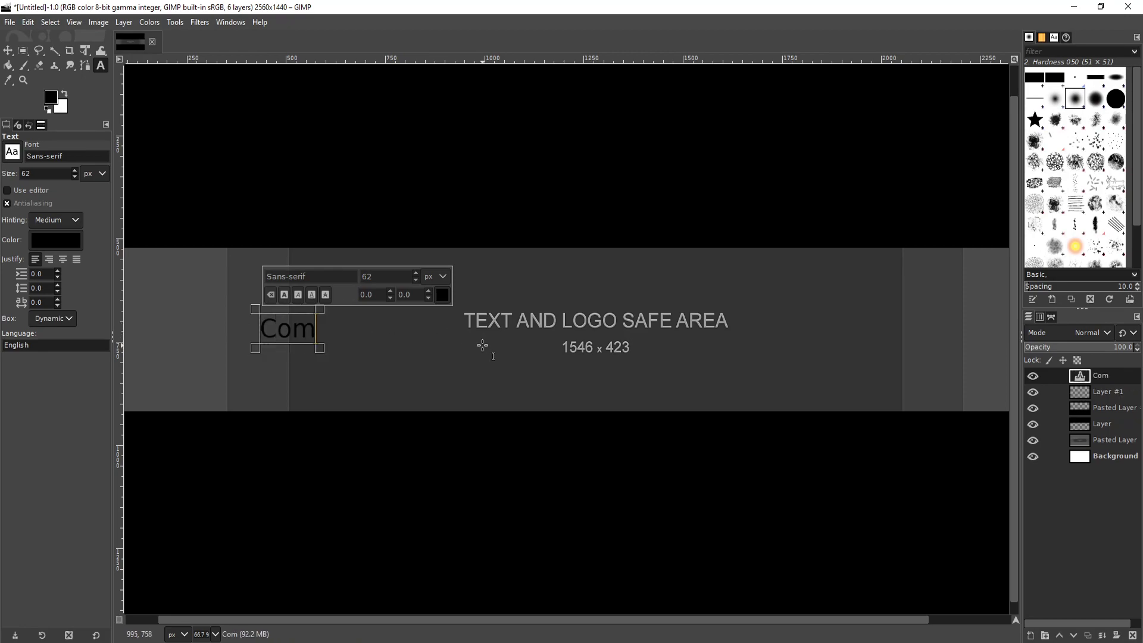
text(puterSluggish)
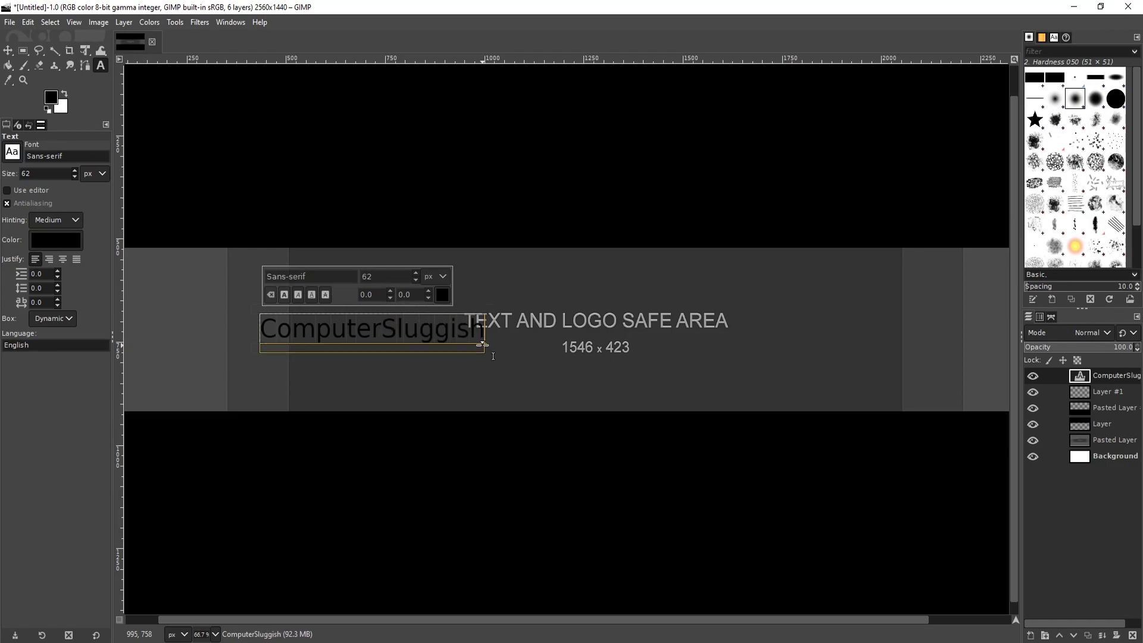
Select all of the "ComputerSluggish" text and set its font to Impact Condensed
key(ctrl+a)
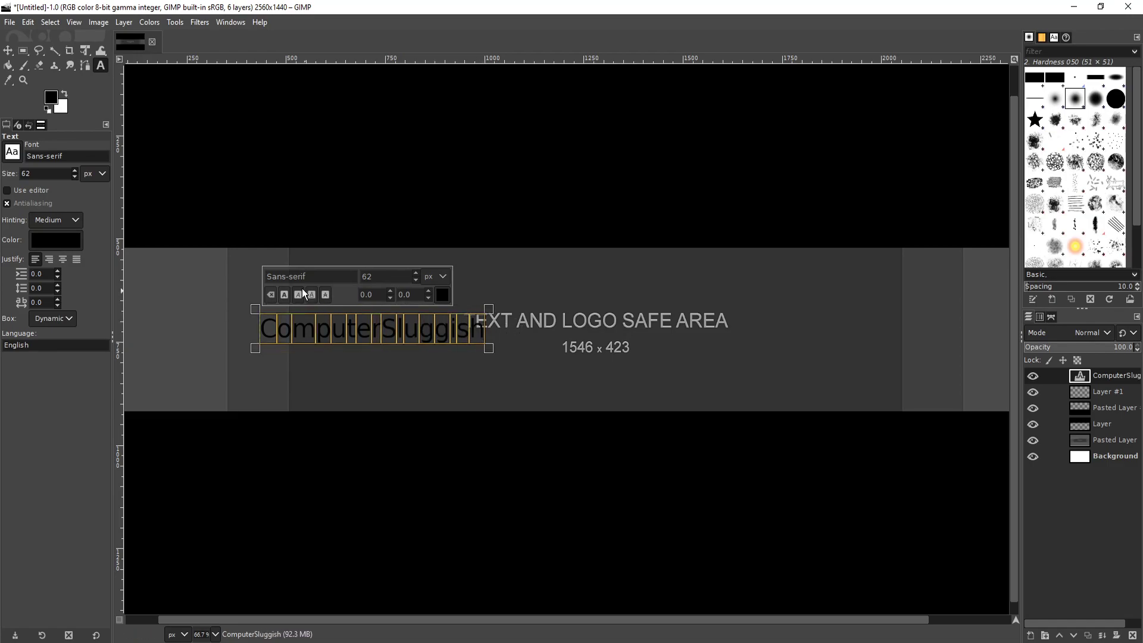
click(14, 152)
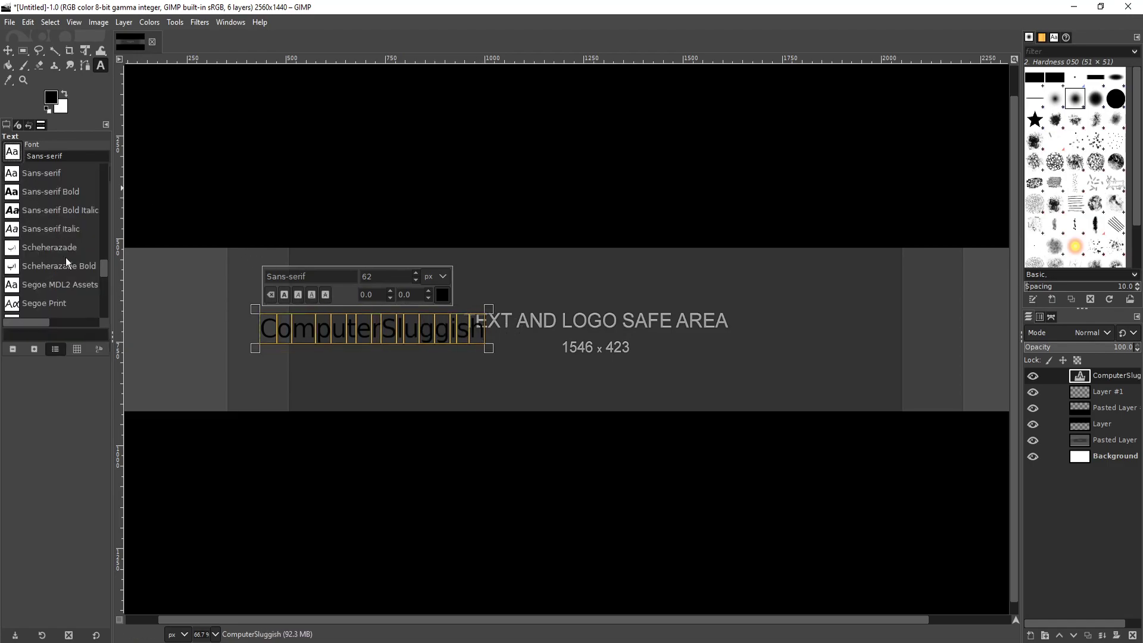
scroll(77, 252, up, 10)
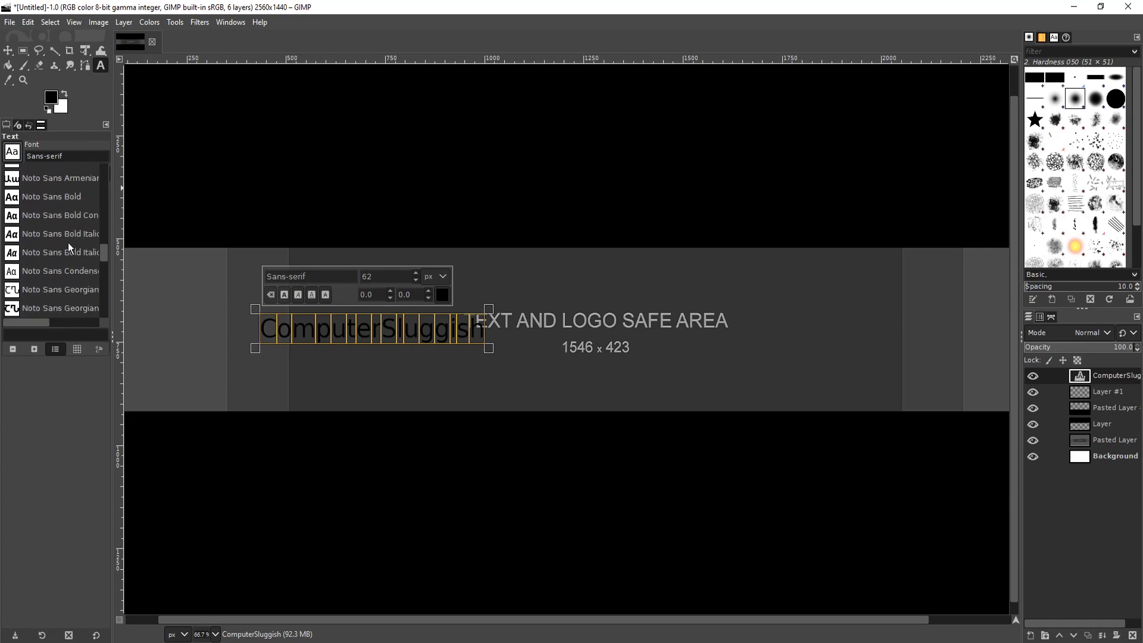
scroll(84, 253, up, 2)
drag(103, 244, 98, 209)
click(93, 275)
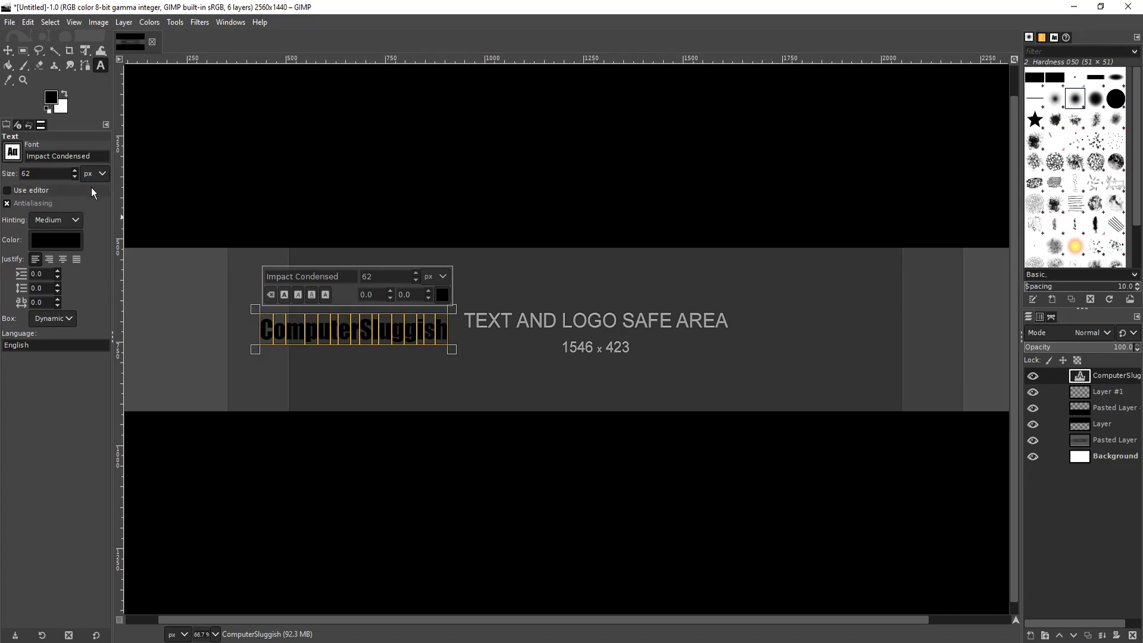
Enlarge the "ComputerSluggish" text to 124 px, leaving bold off
scroll(75, 173, up, 20)
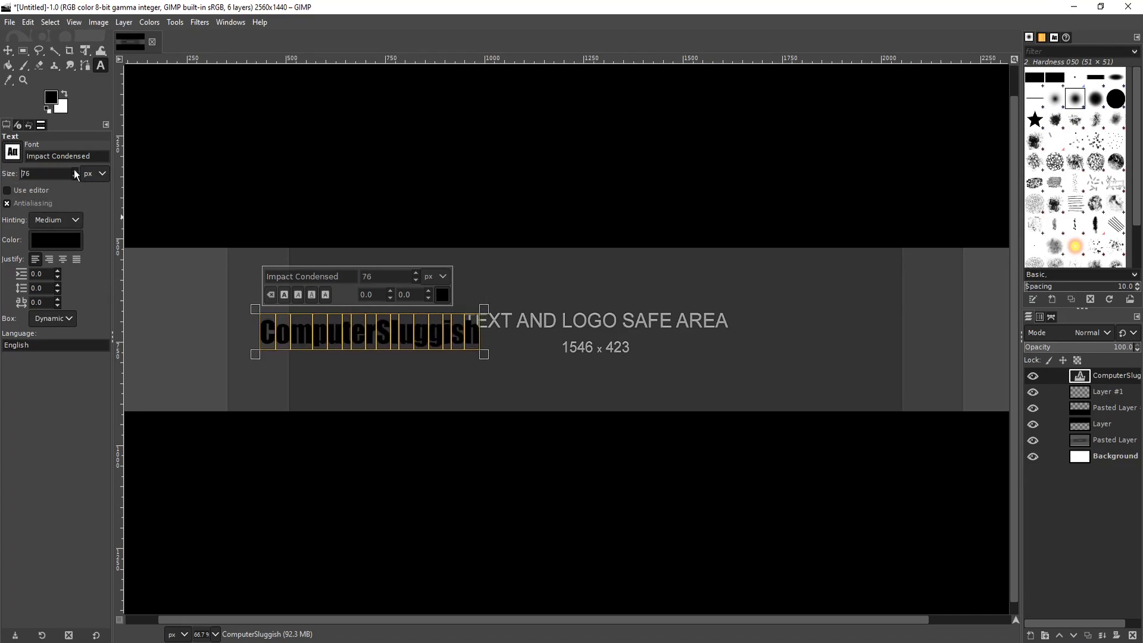
scroll(75, 173, up, 2)
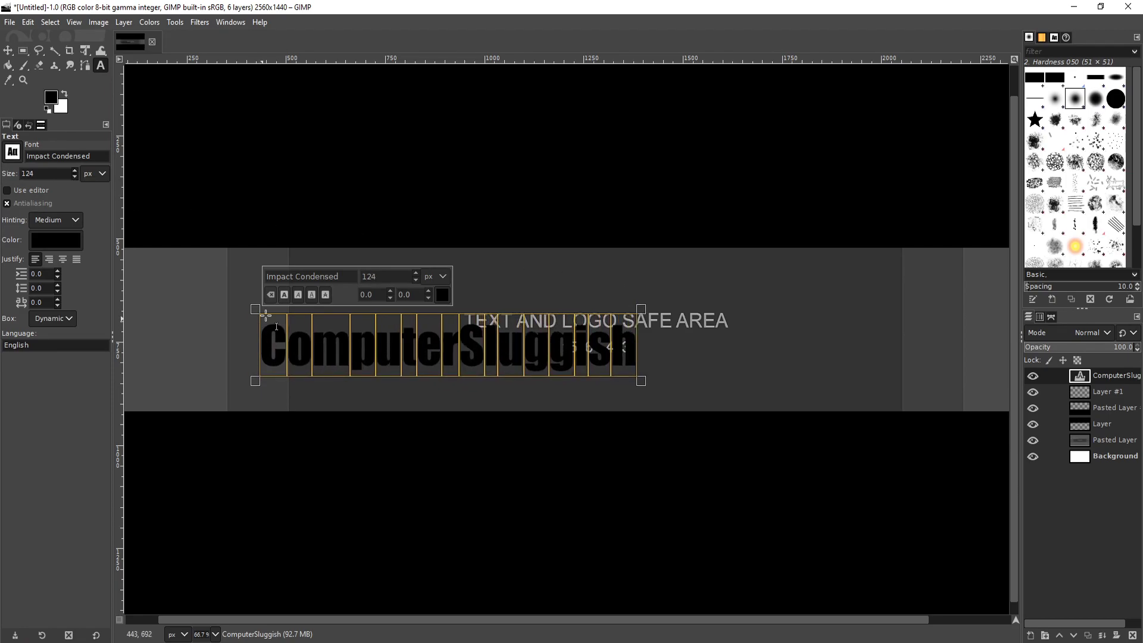
click(284, 294)
click(284, 294)
Move the "ComputerSluggish" text up to the vertical middle of the banner strip, at the safe area's left edge
click(11, 52)
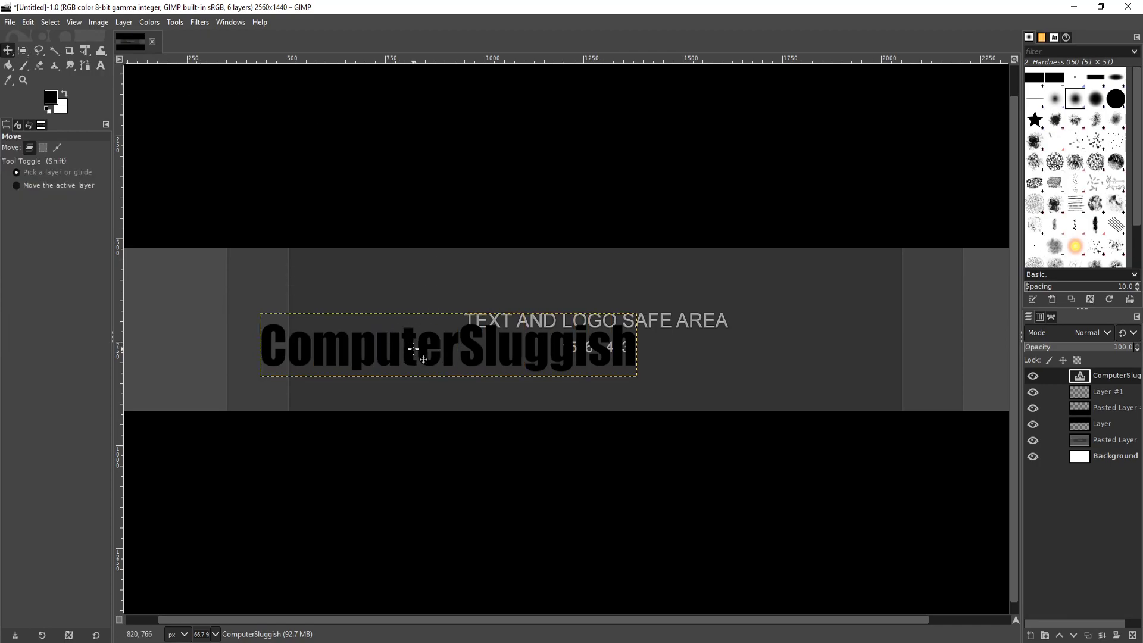
drag(409, 348, 411, 331)
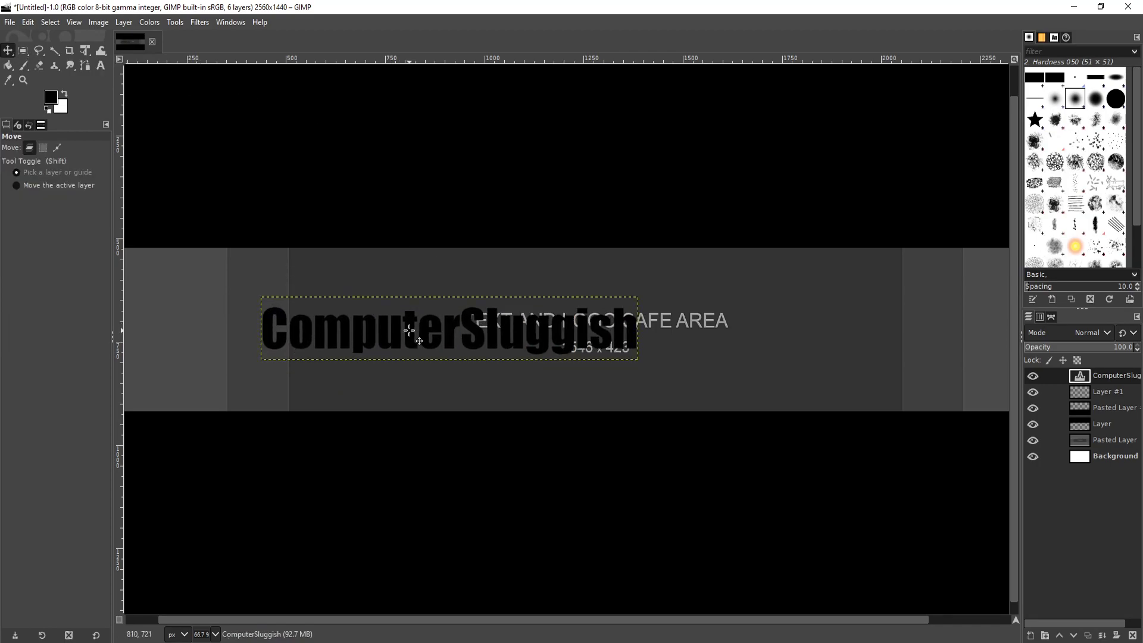
drag(407, 325, 410, 328)
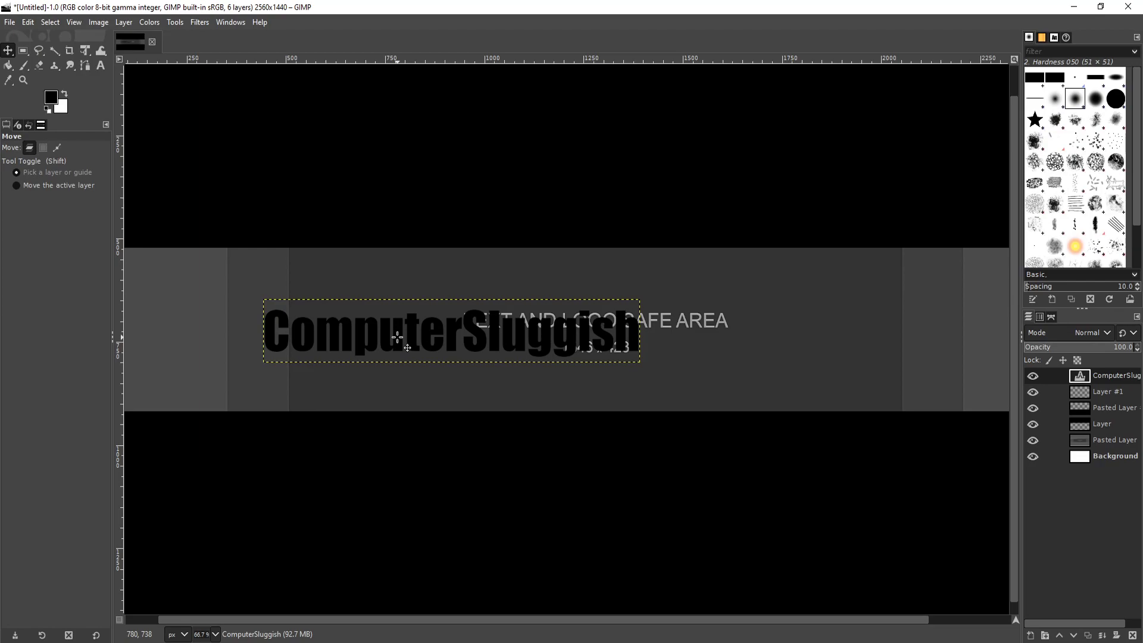
Add a new 2560 x 1440 px transparent layer above the text layer, with Rectangle Select as the active tool
click(23, 51)
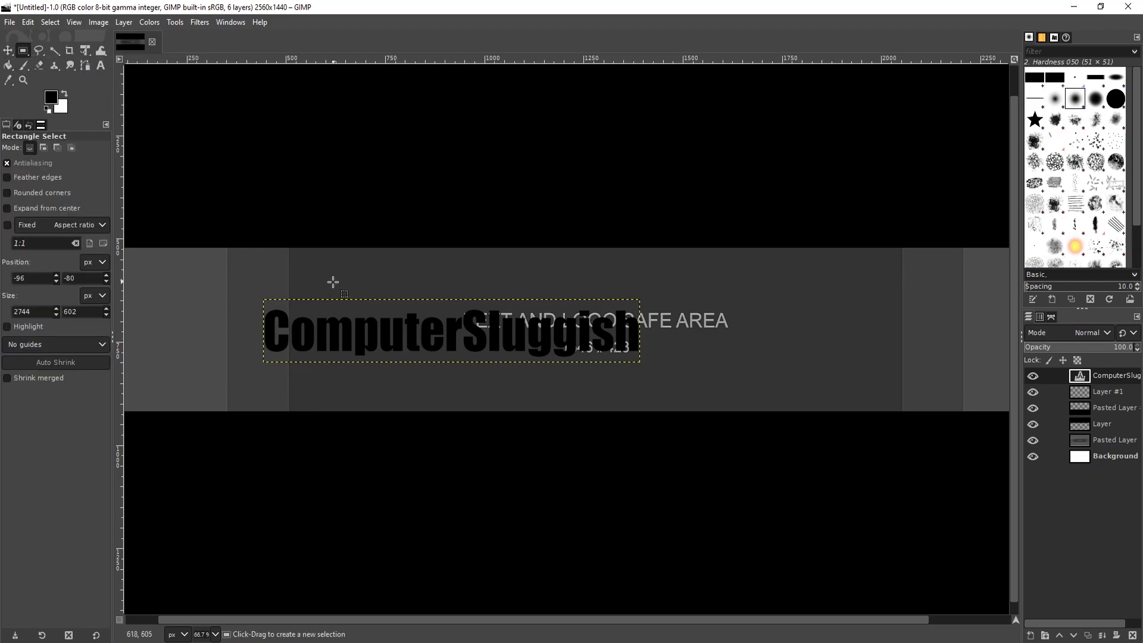
click(1031, 636)
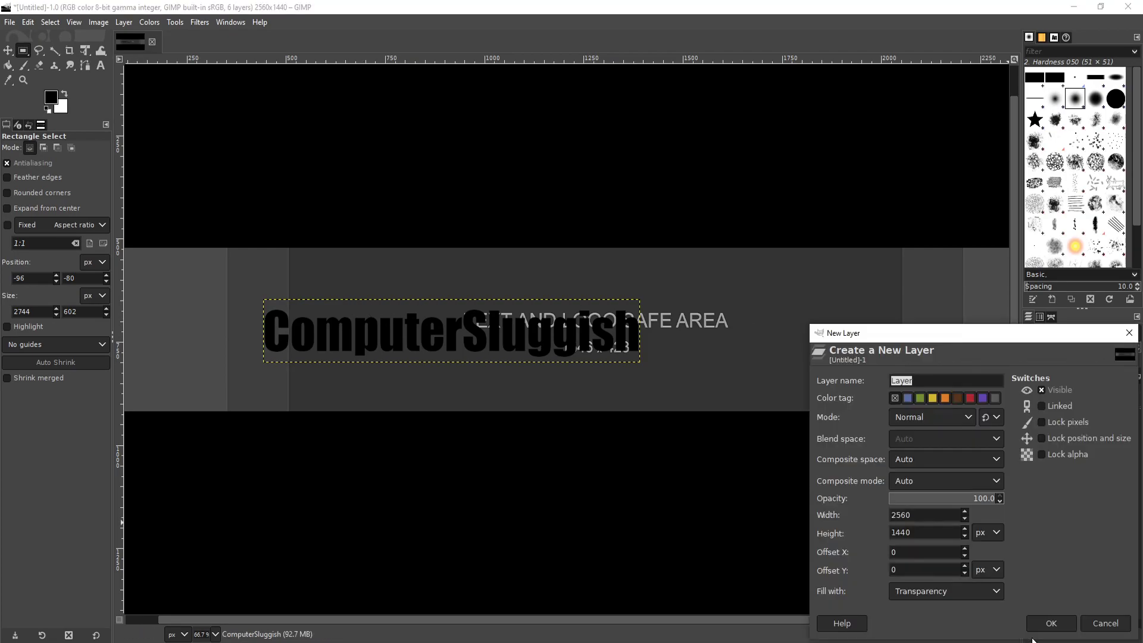
click(1068, 624)
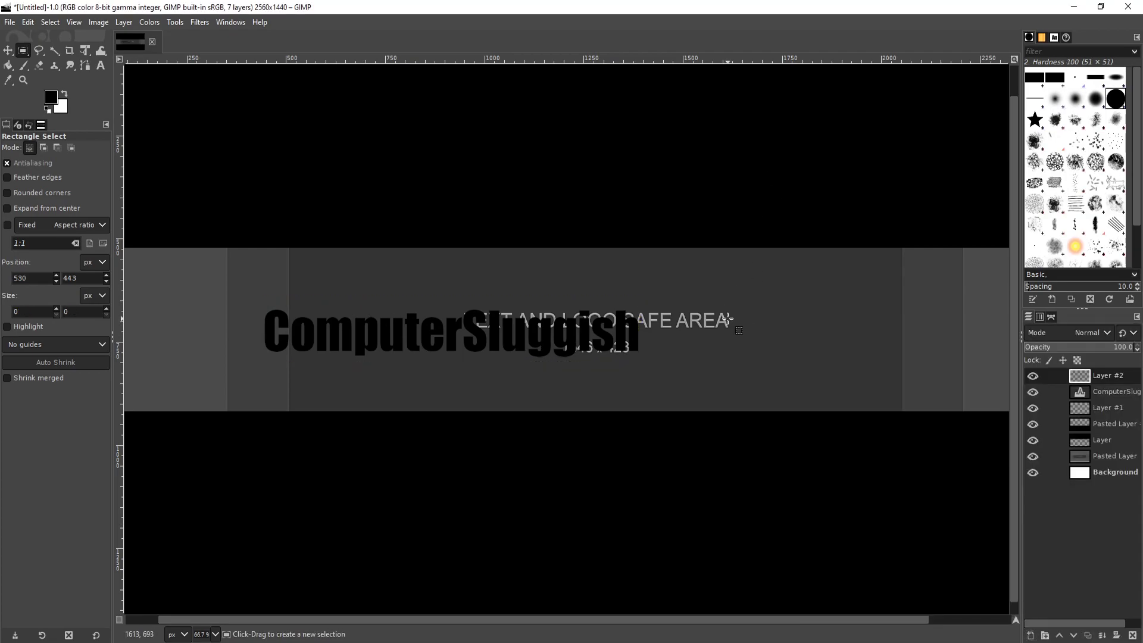
Select a square of about 201 x 201 px to the right of the text and bucket-fill it white
drag(700, 303, 780, 361)
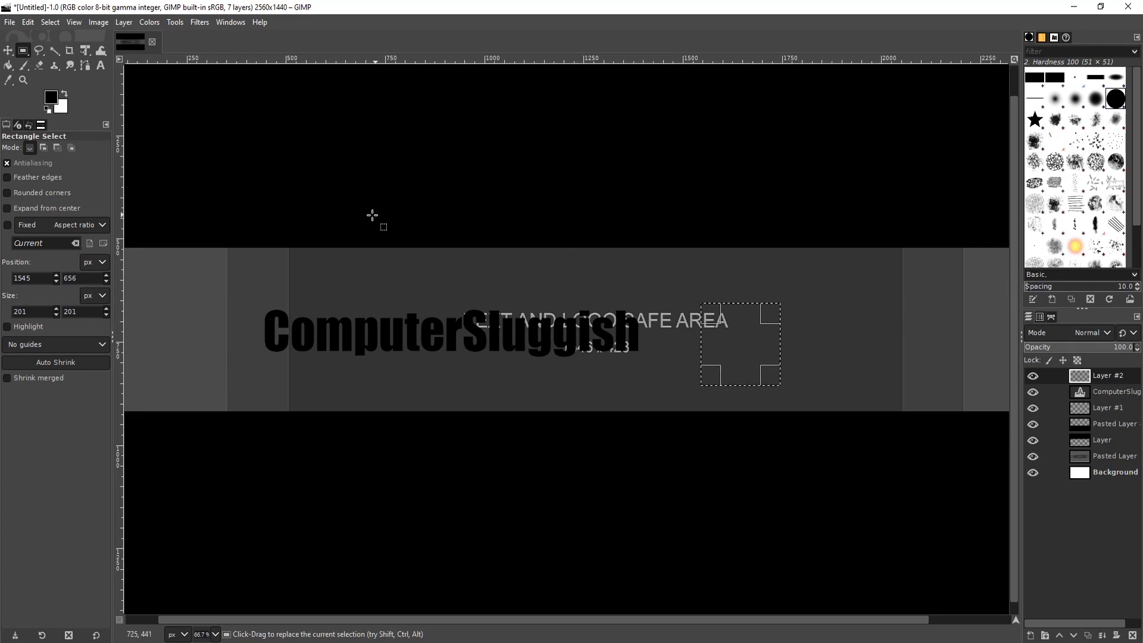
click(7, 67)
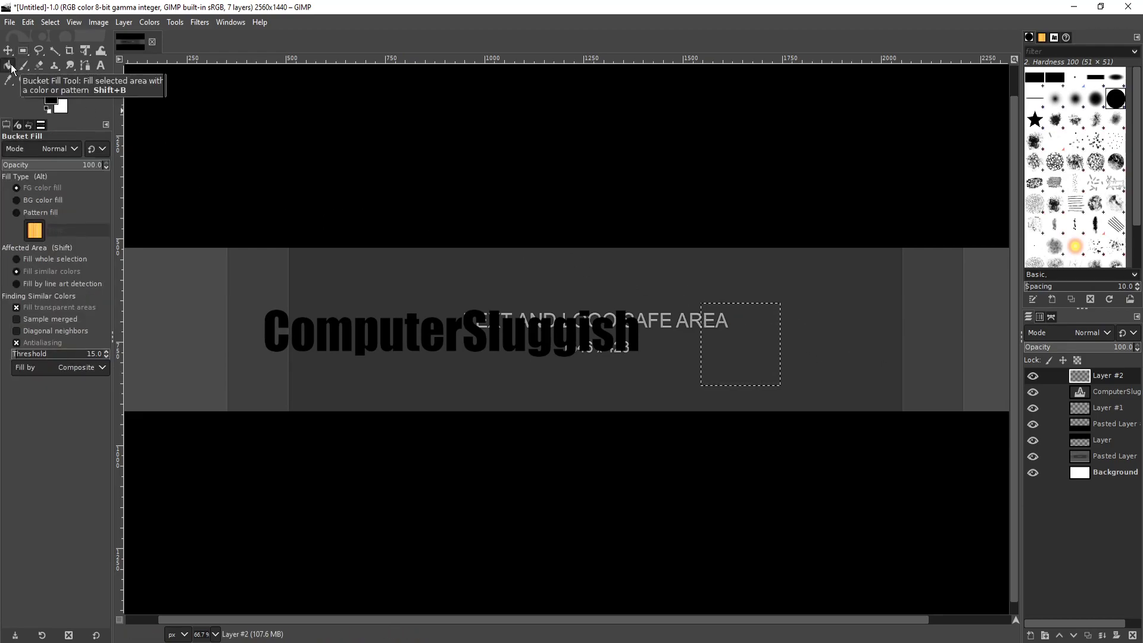
click(55, 101)
drag(60, 74, 1, 5)
click(176, 206)
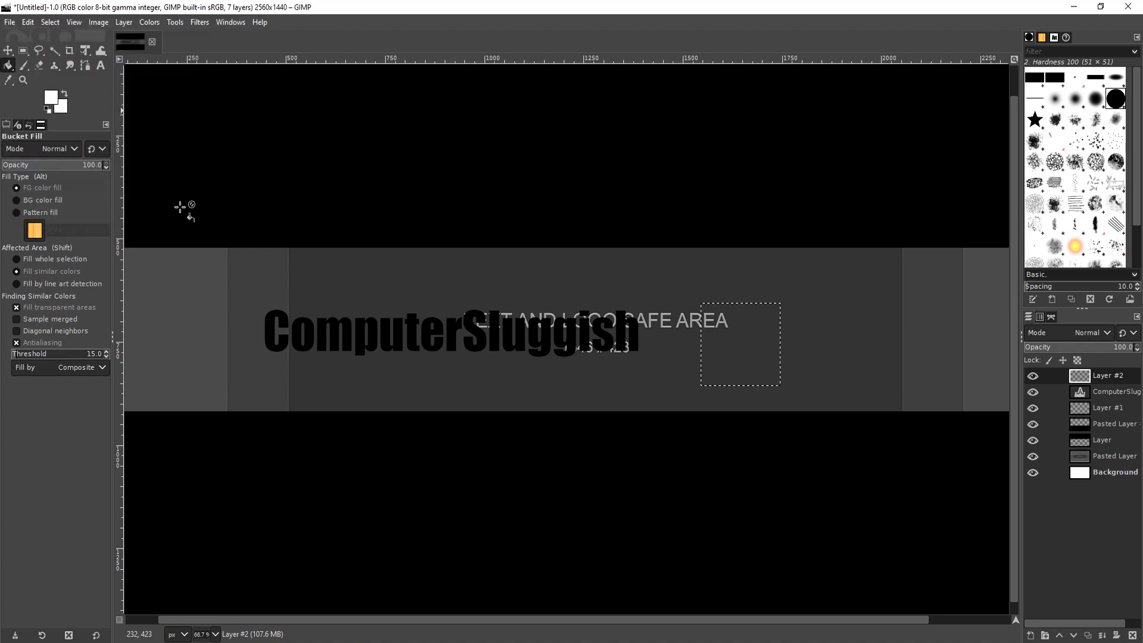
click(777, 353)
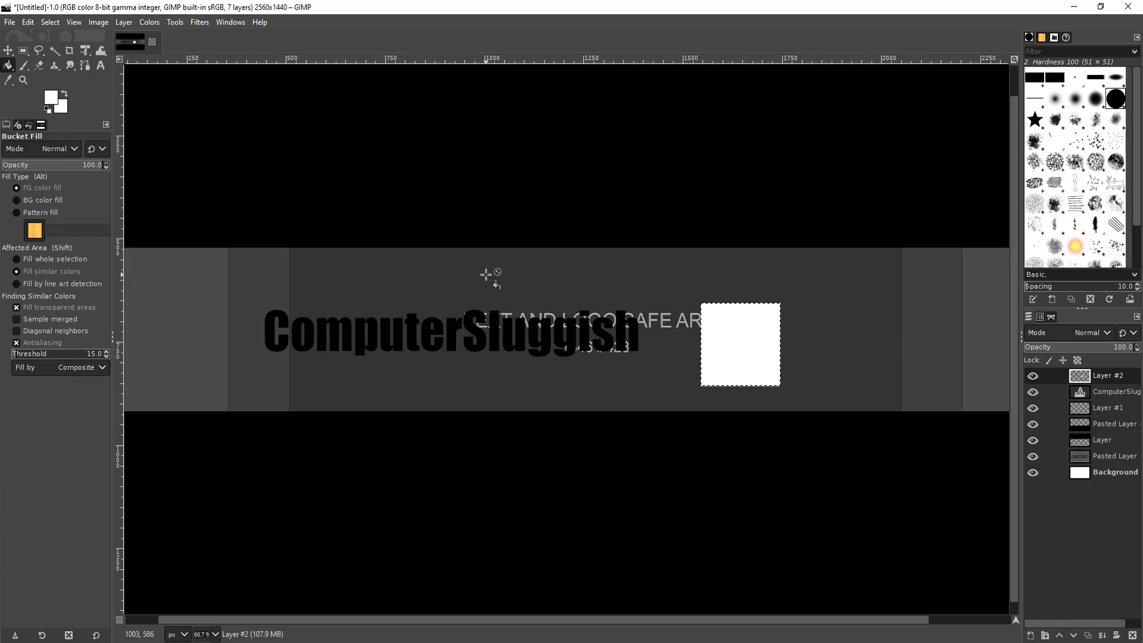
Select a centred area of about 192 x 192 px inside the white square, delete it to leave a thin frame, and deselect
click(22, 52)
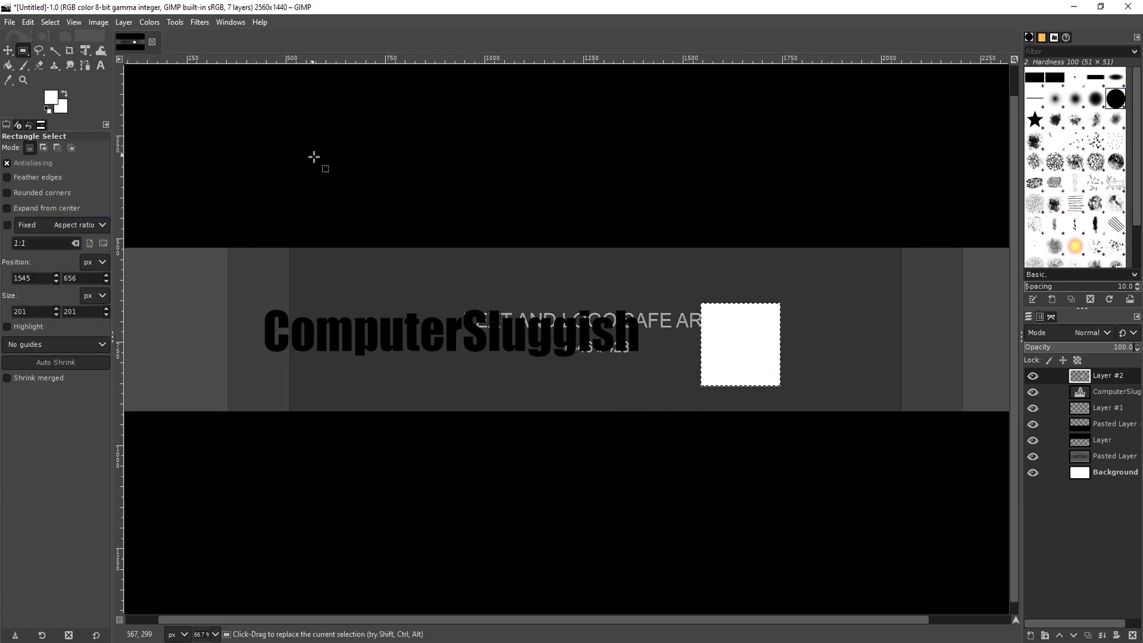
click(854, 310)
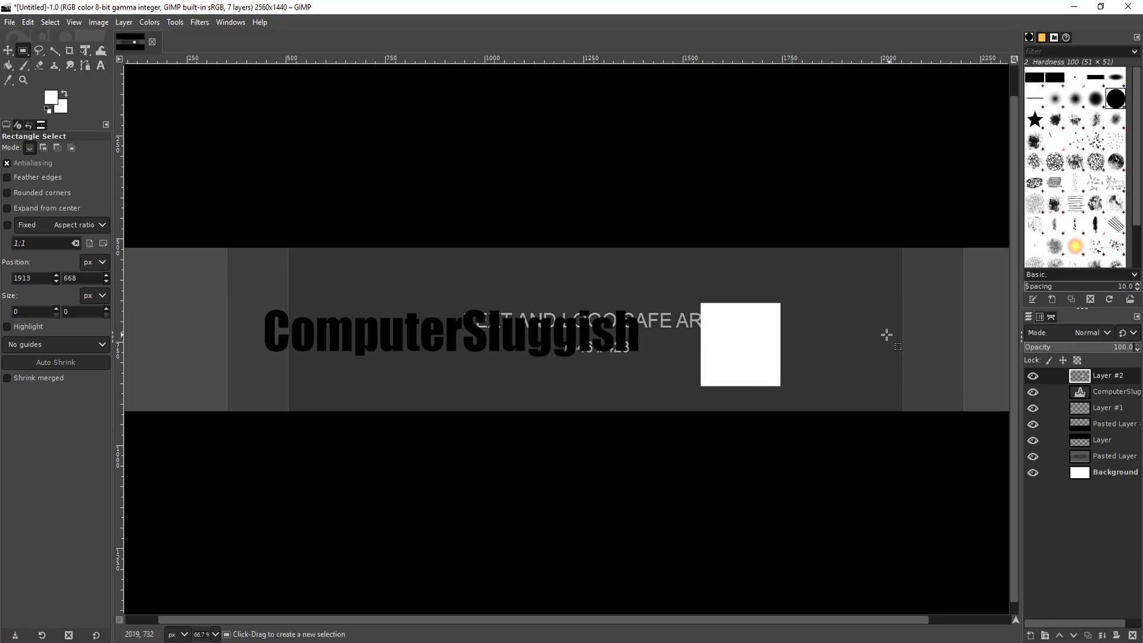
ctrl+scroll(870, 324, up, 1)
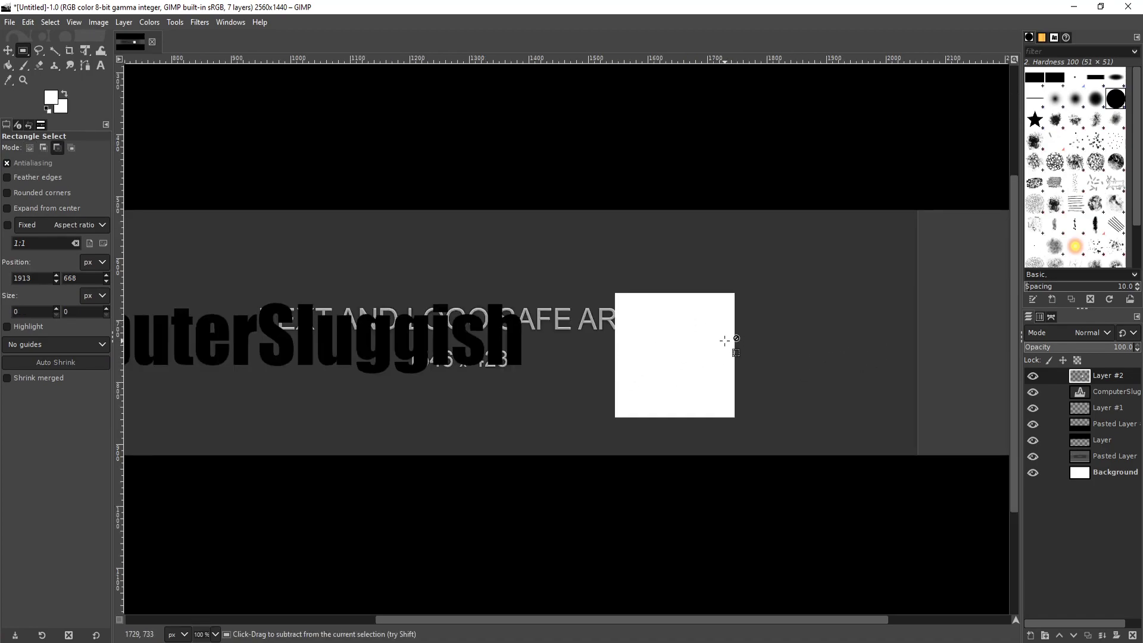
key(shift)
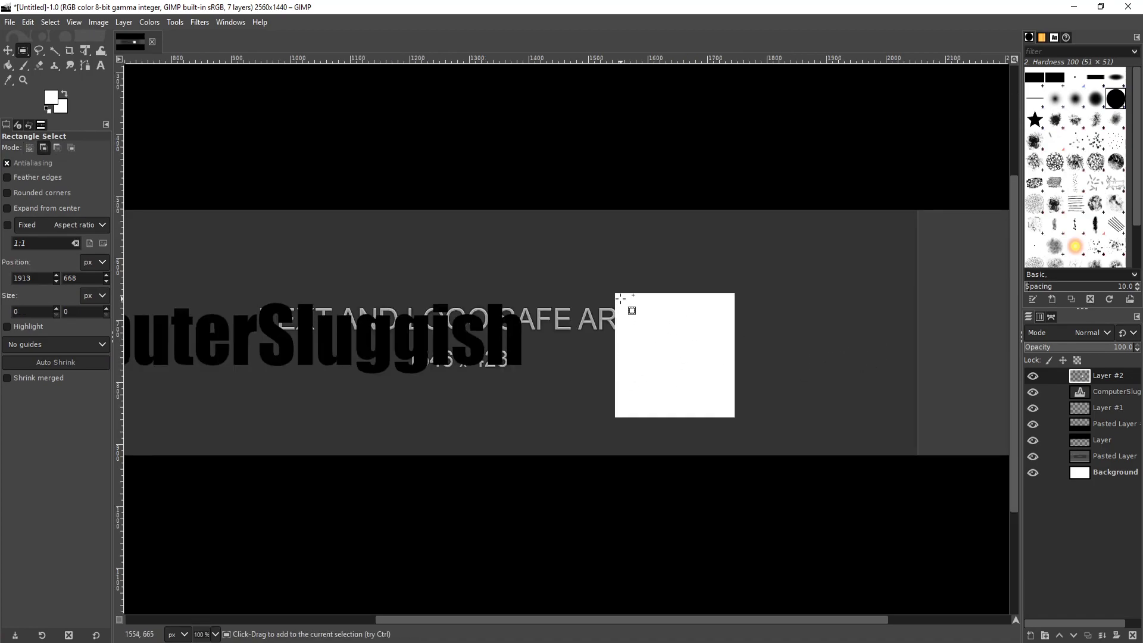
ctrl+scroll(620, 297, up, 2)
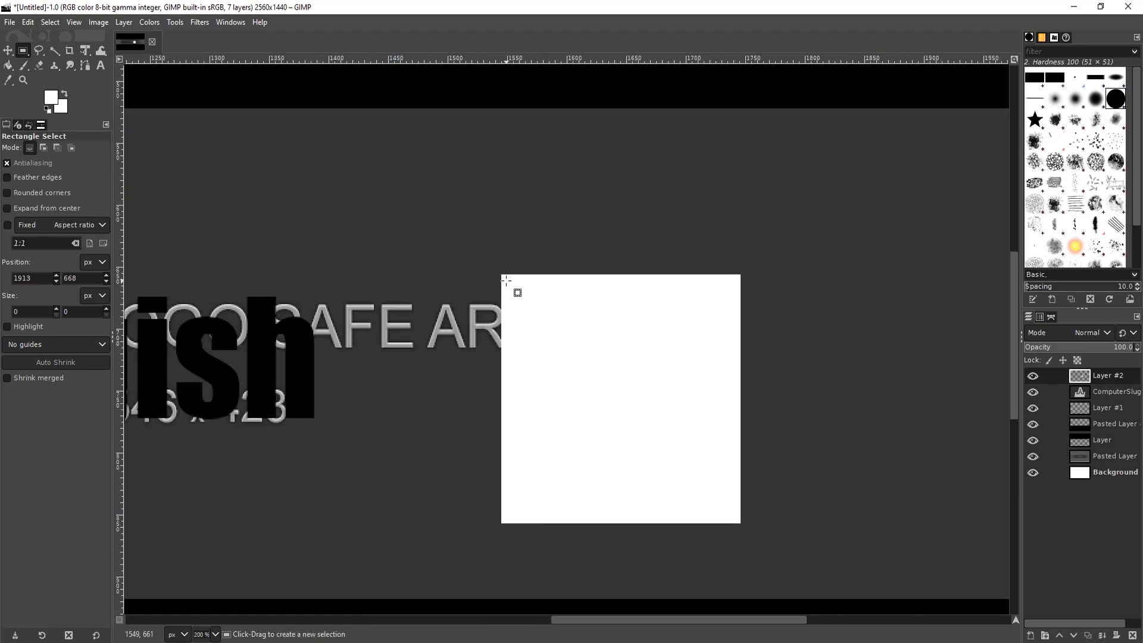
key(shift)
drag(507, 281, 733, 518)
key(shift)
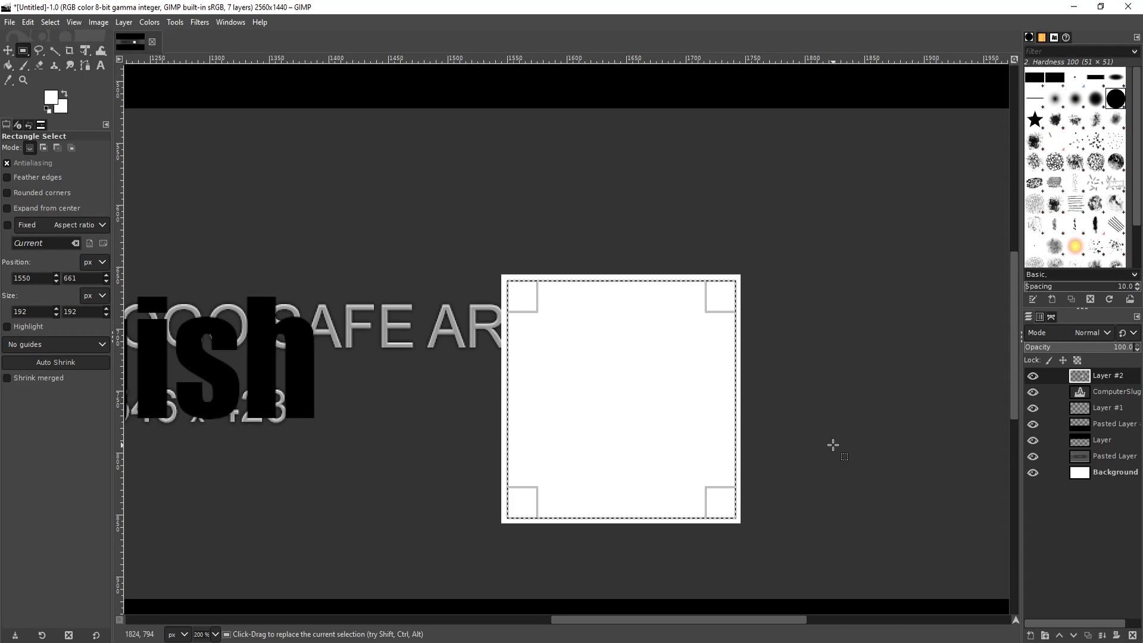
key(Delete)
click(917, 364)
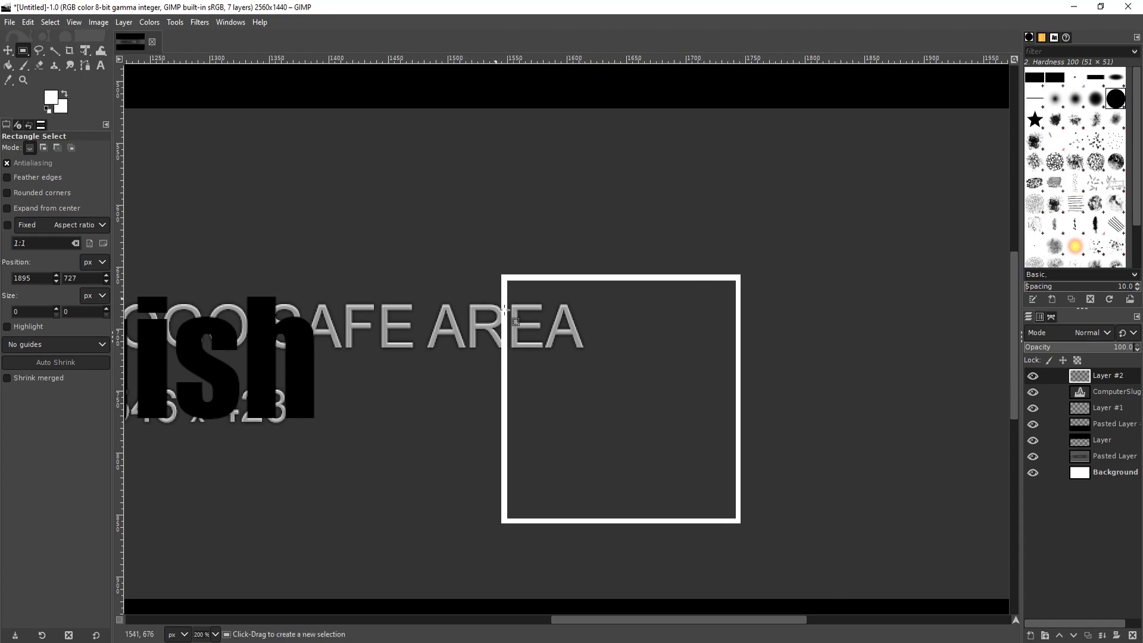
Rotate the white square frame 45 degrees into a diamond with the Unified Transform tool and apply the transform
key(shift+t)
scroll(647, 299, right, 2)
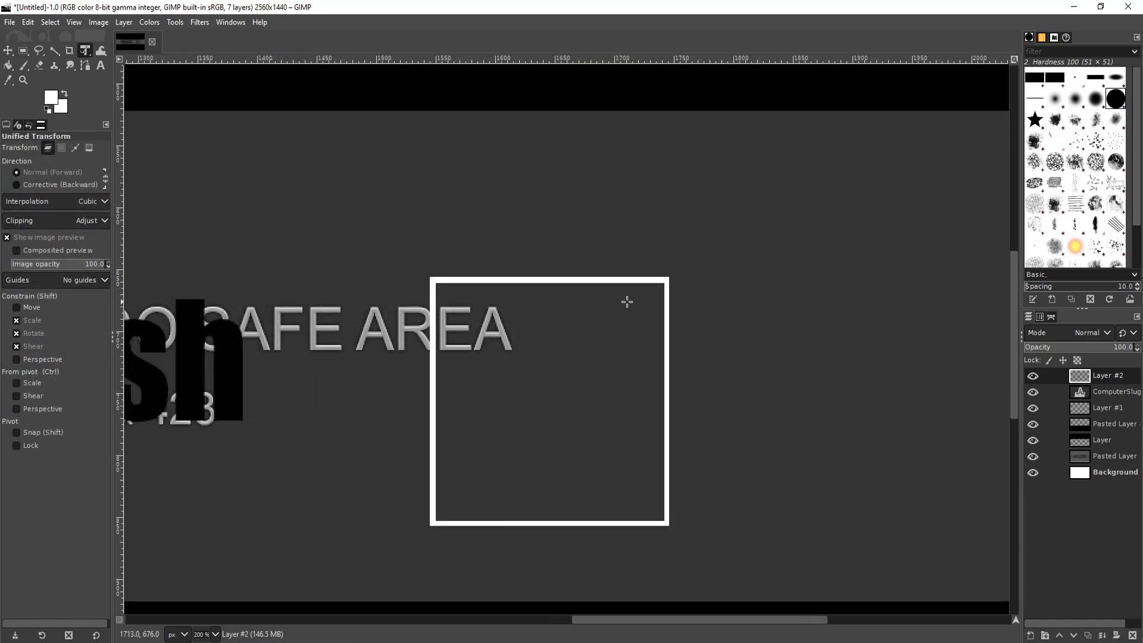
click(23, 50)
click(85, 50)
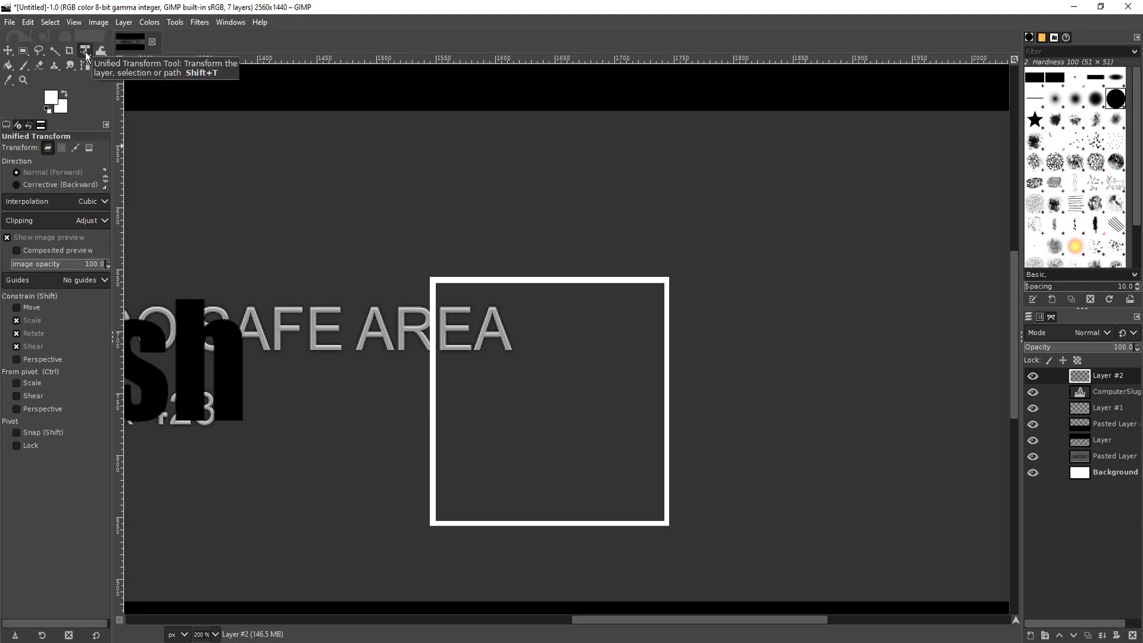
click(487, 281)
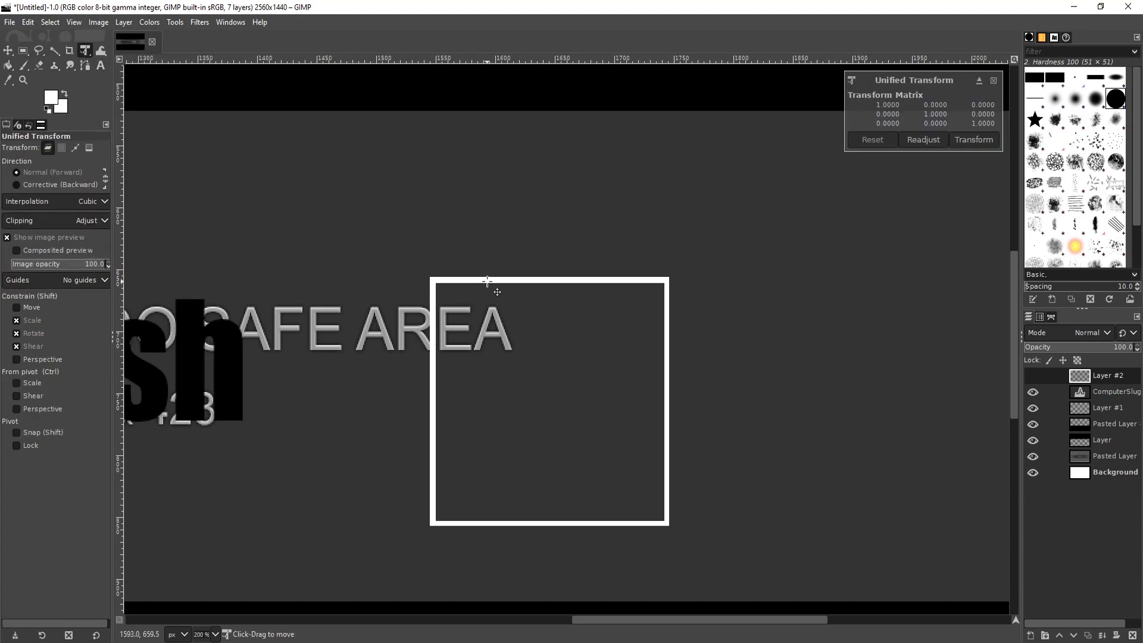
click(931, 141)
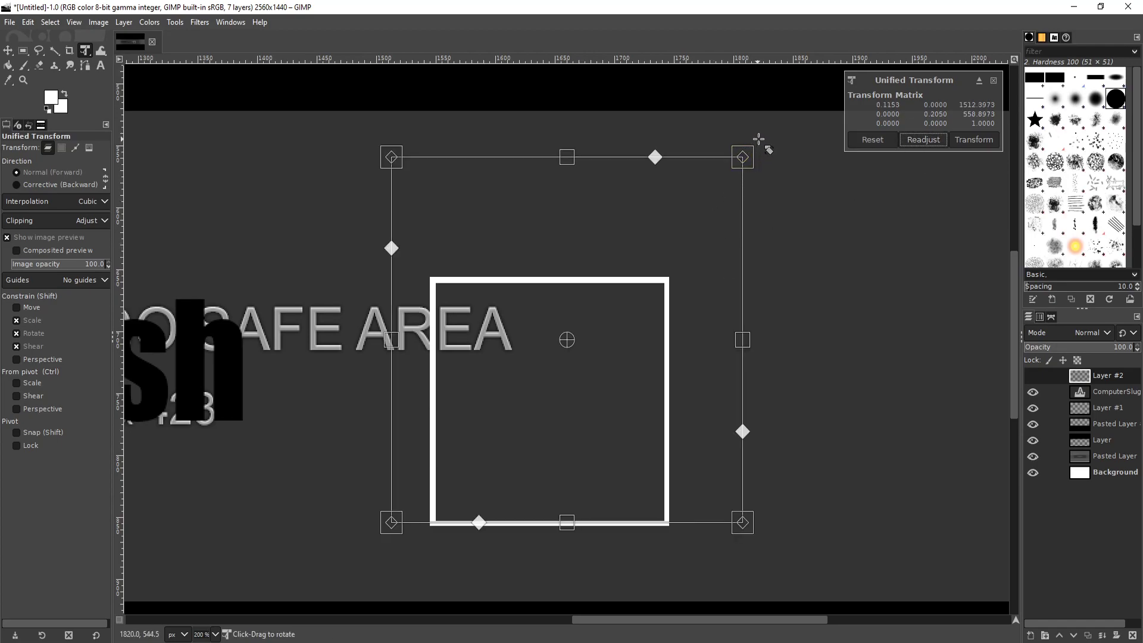
drag(766, 137, 871, 336)
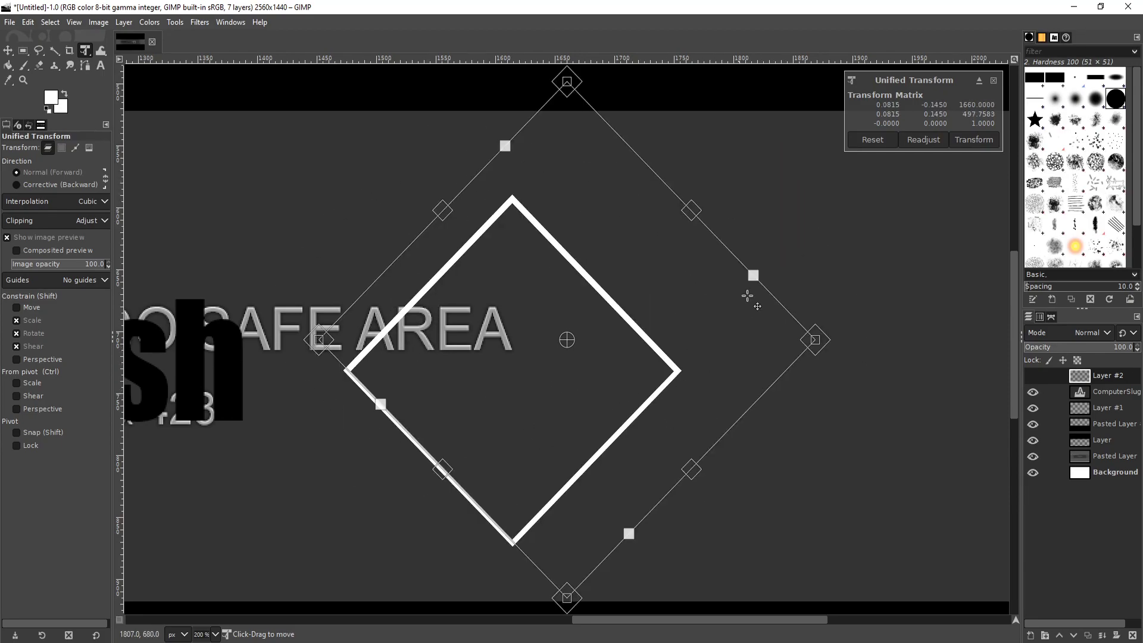
click(986, 142)
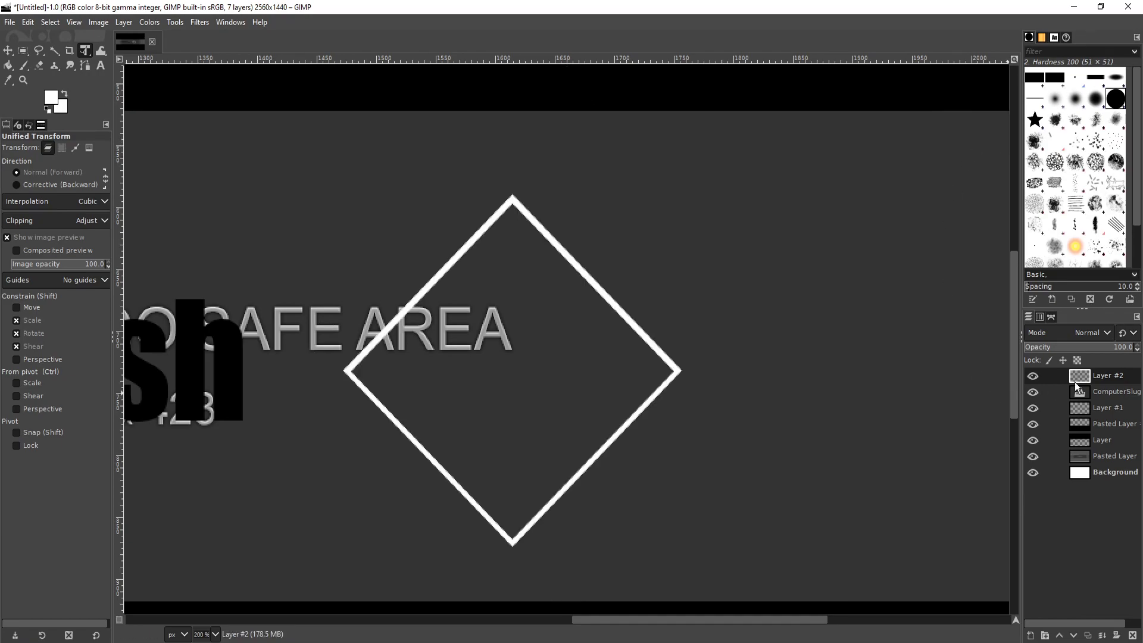
Duplicate the diamond layer and scale the copy down slightly, centred inside the original as a second inner frame
right_click(1124, 376)
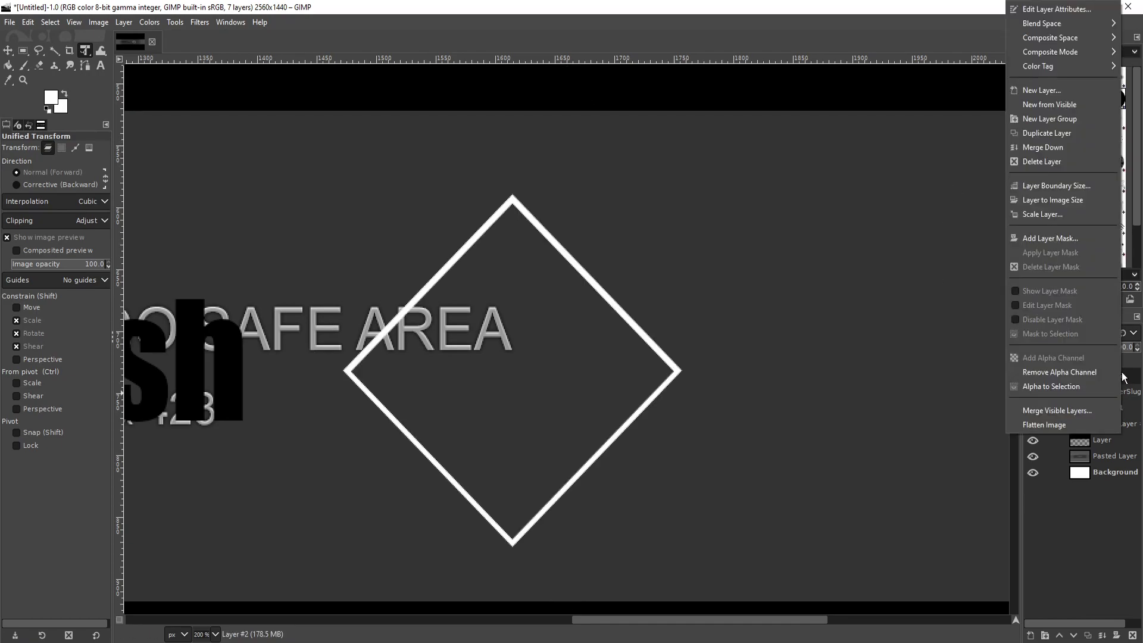
click(1042, 133)
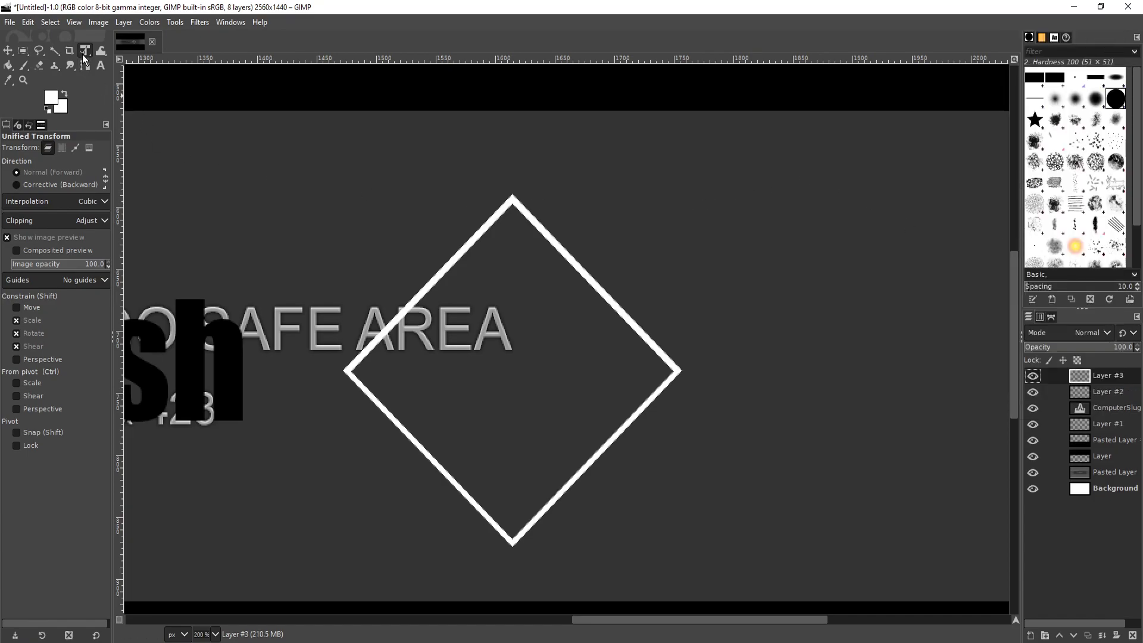
click(563, 251)
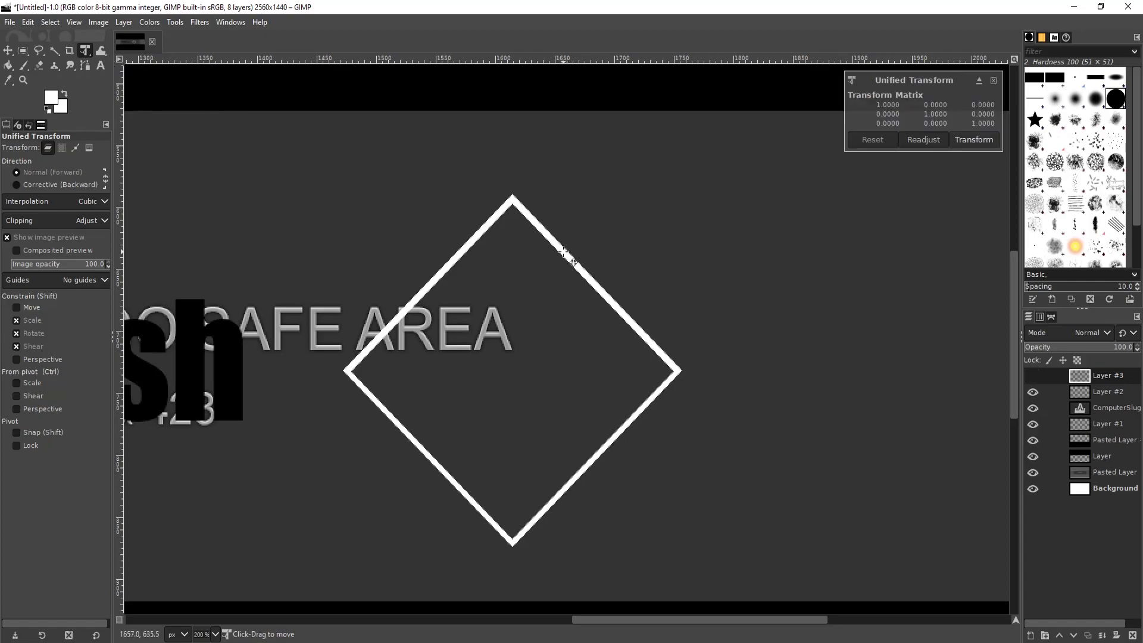
click(929, 138)
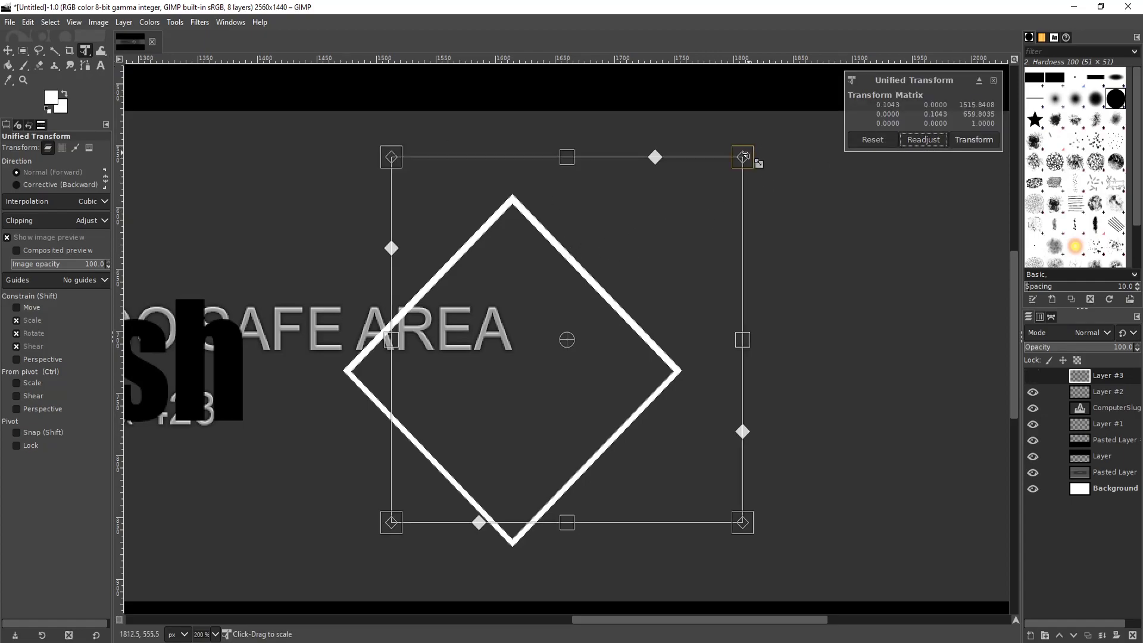
drag(742, 156, 683, 218)
drag(527, 340, 547, 316)
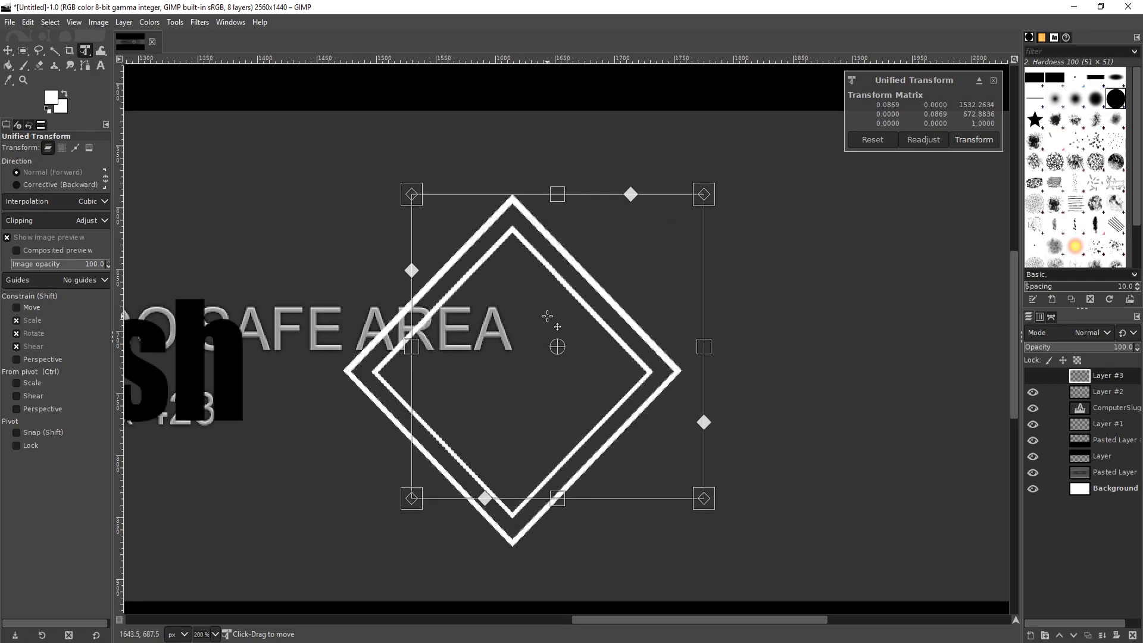
key(Return)
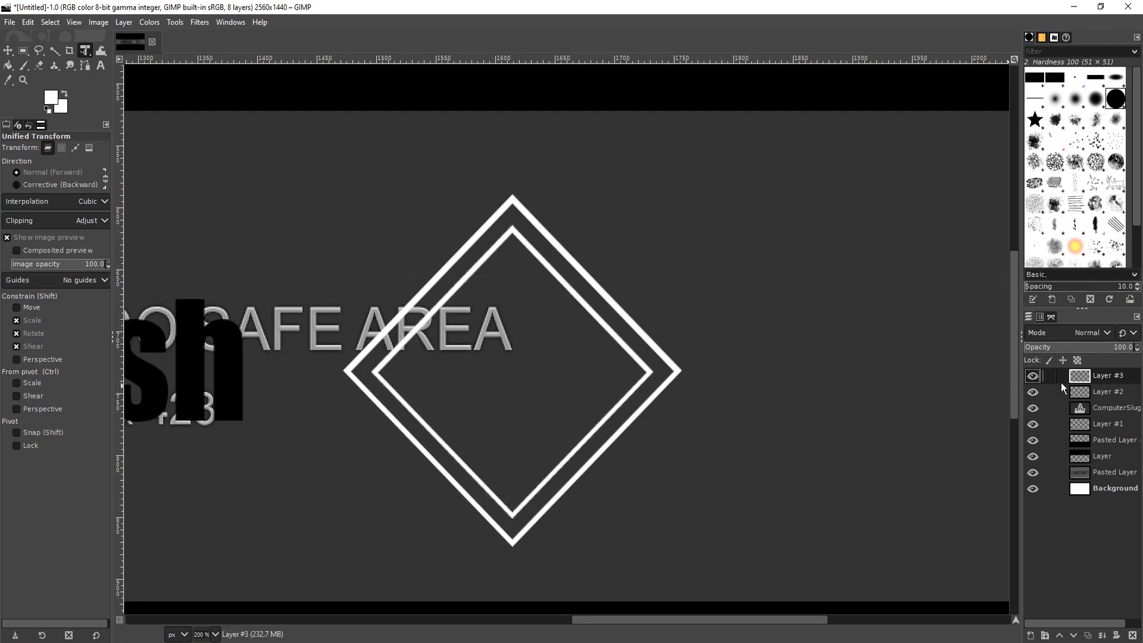
Merge the inner diamond down into the outer diamond's layer and move the double frame over the start of the "ComputerSluggish" text
right_click(1103, 375)
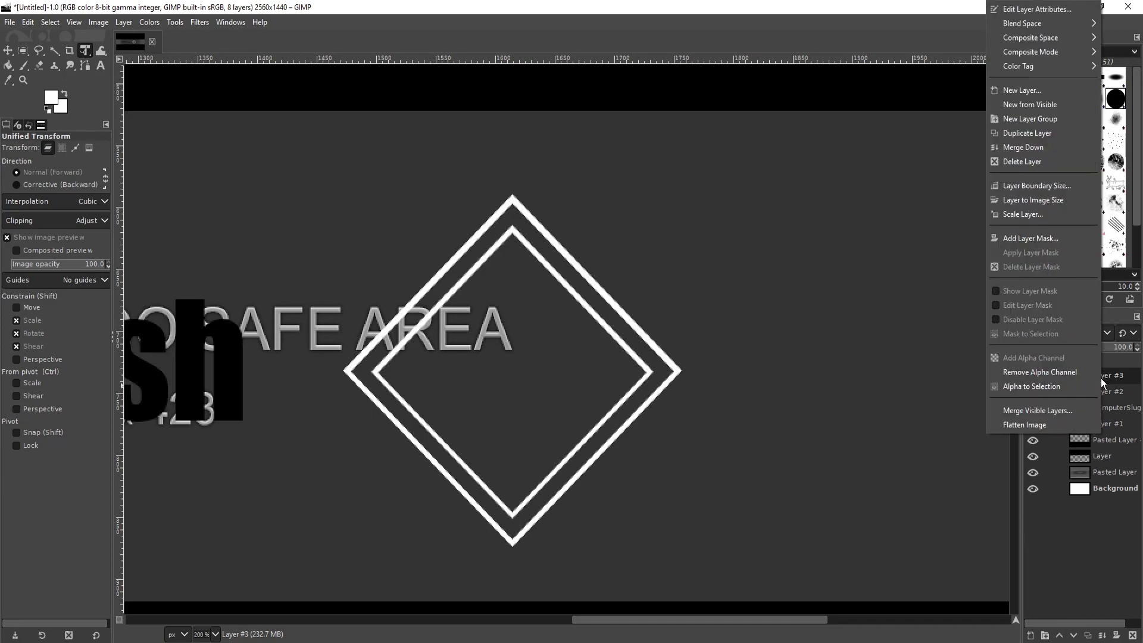
click(1038, 149)
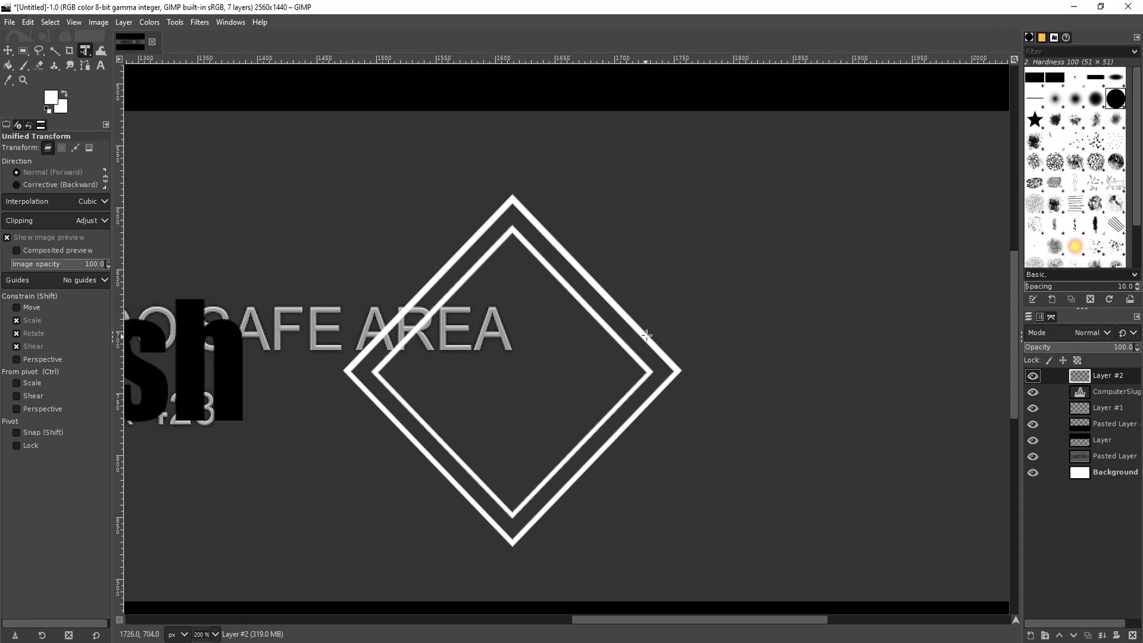
scroll(646, 335, down, 3)
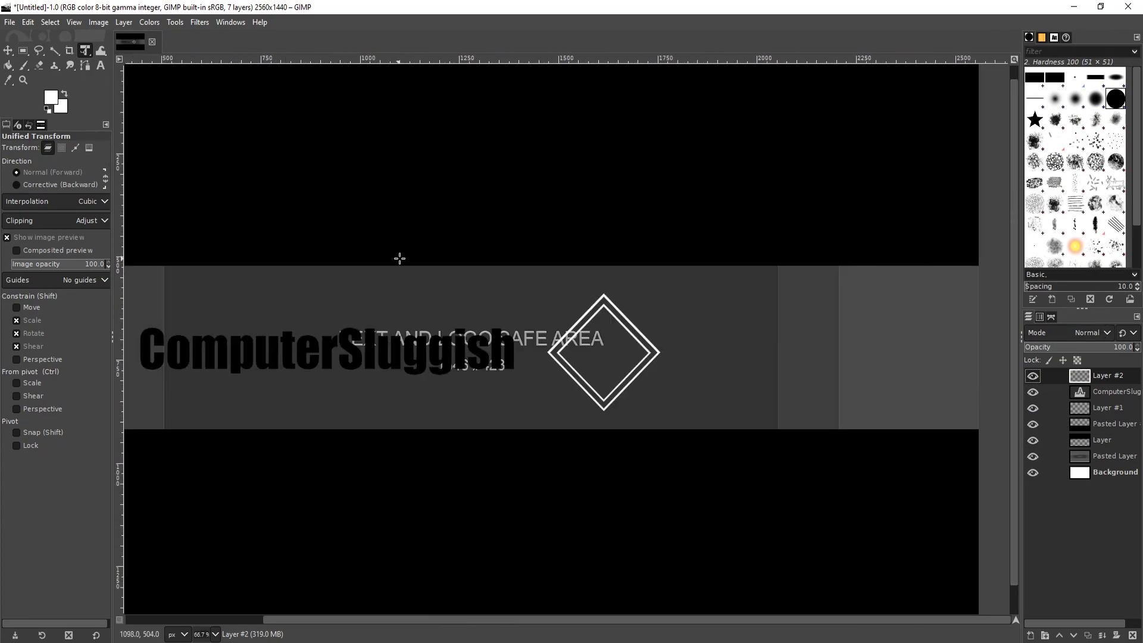
scroll(399, 258, left, 3)
key(m)
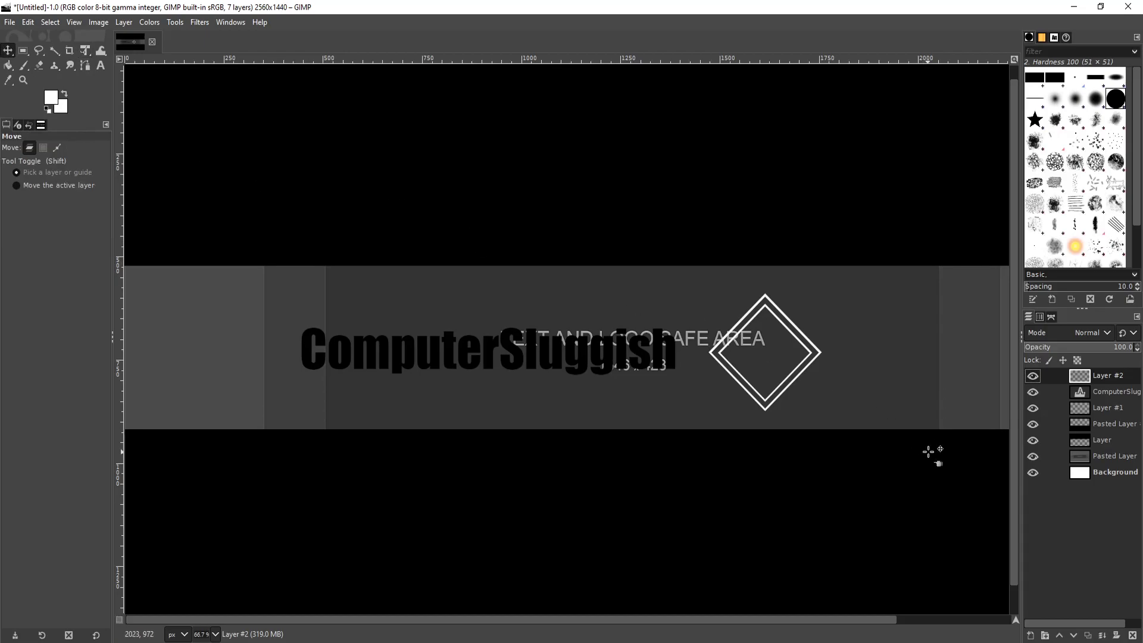
drag(804, 345, 363, 346)
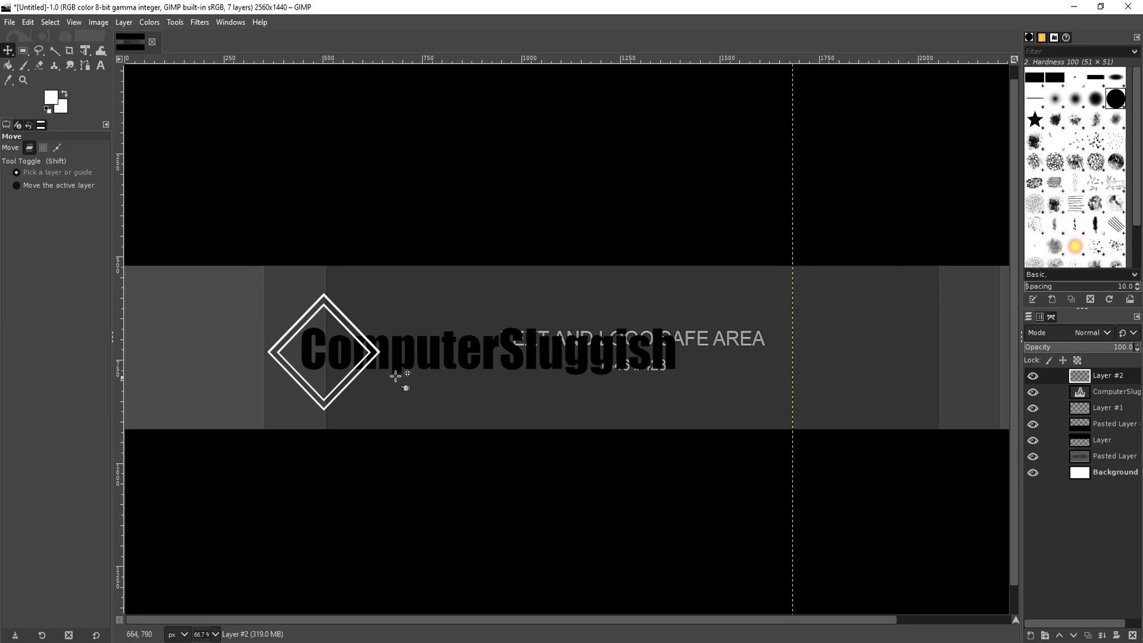
Raise the "ComputerSluggish" text layer above the diamond layer, recolour all its text white, and select the diamond layer
click(1109, 395)
drag(1115, 394, 1122, 372)
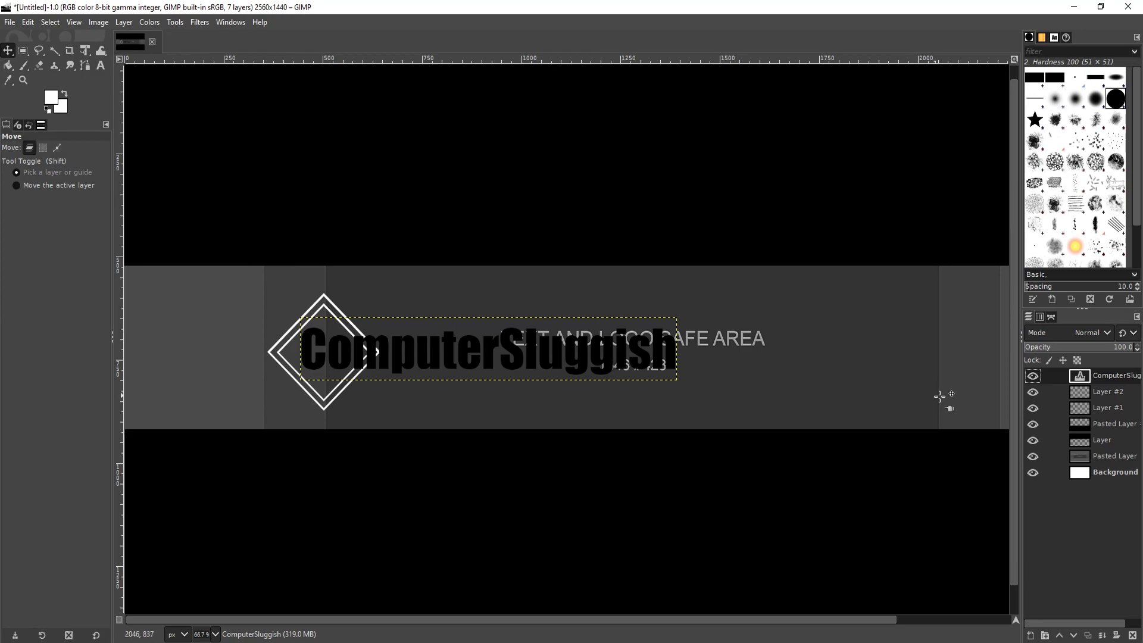
double_click(1078, 376)
drag(340, 355, 678, 356)
click(484, 300)
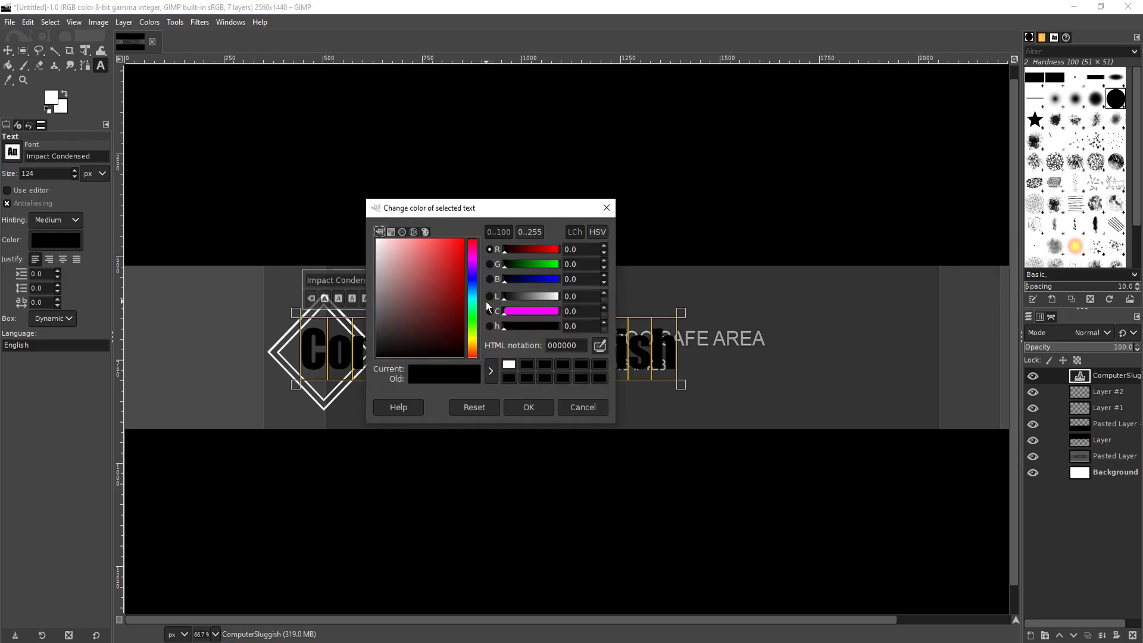
click(538, 405)
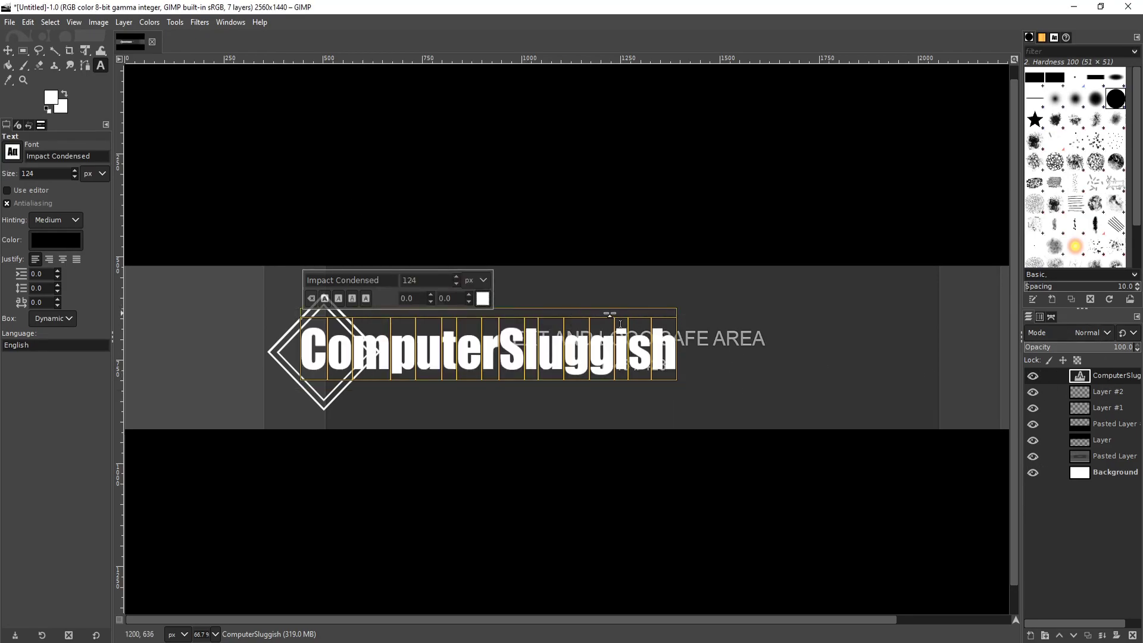
click(1108, 385)
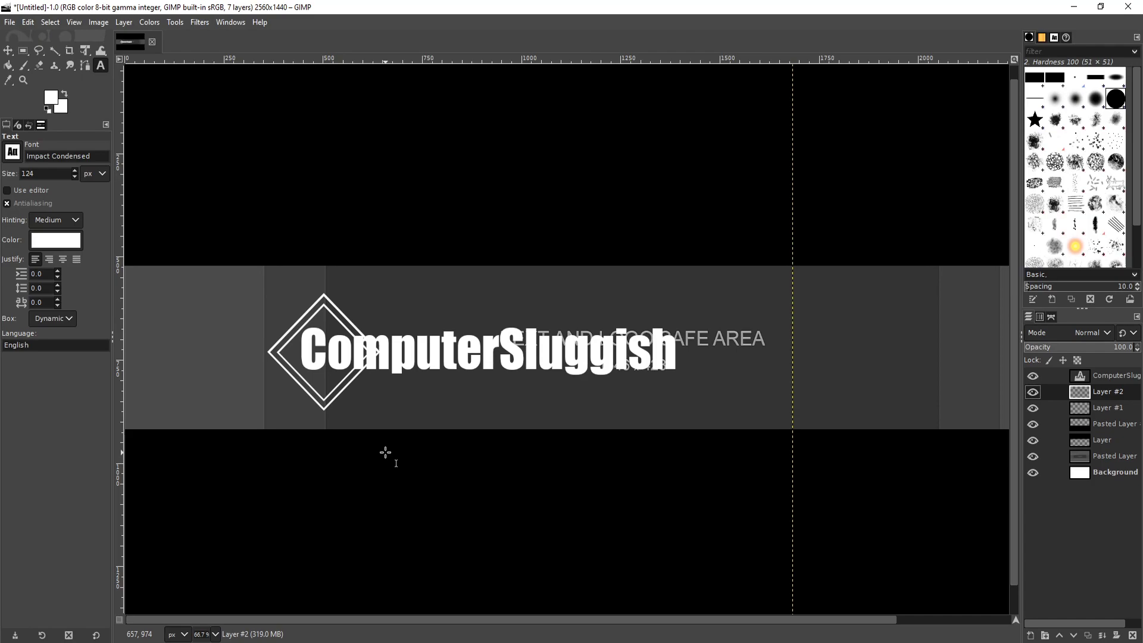
Open image 1 from the Desktop images folder in Photos, copy it, and return to GIMP
key(alt+Tab)
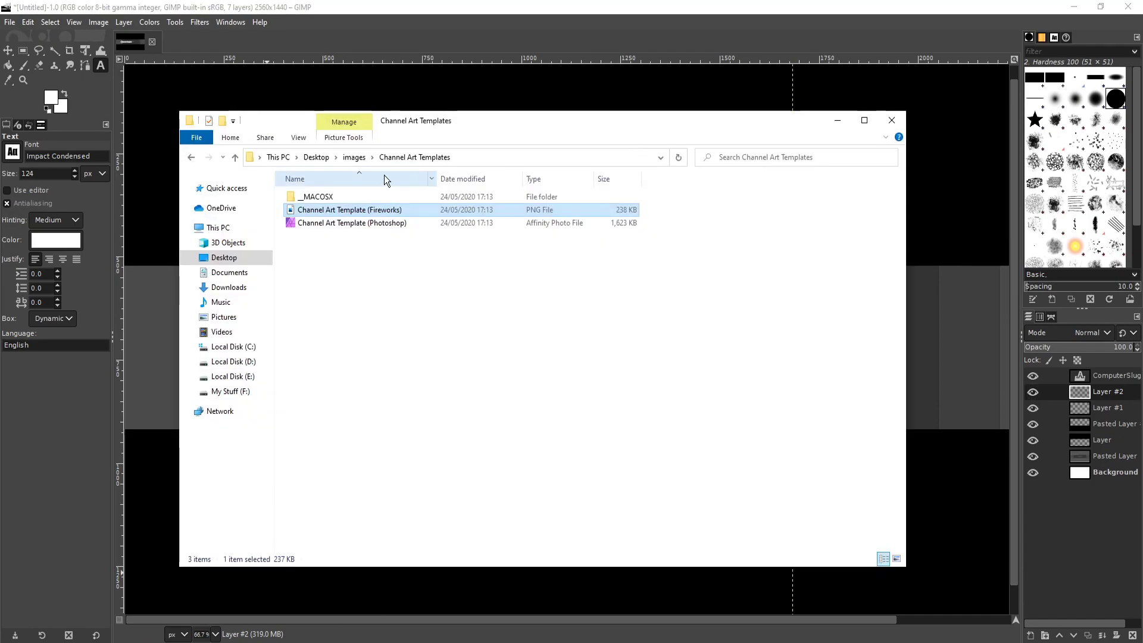
click(354, 158)
click(375, 213)
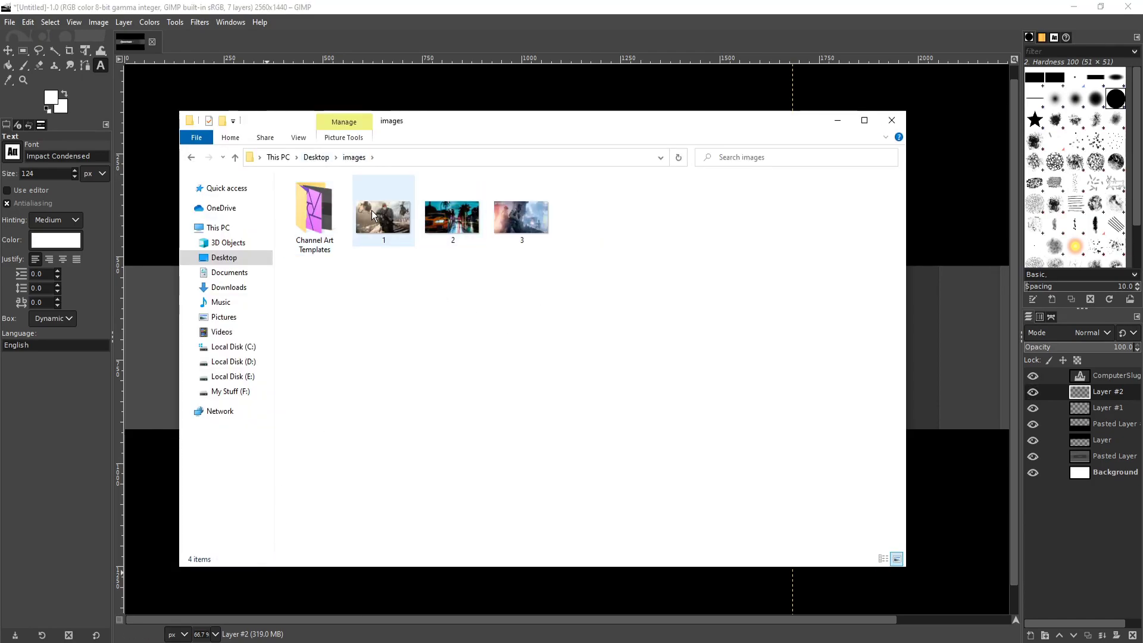
double_click(374, 211)
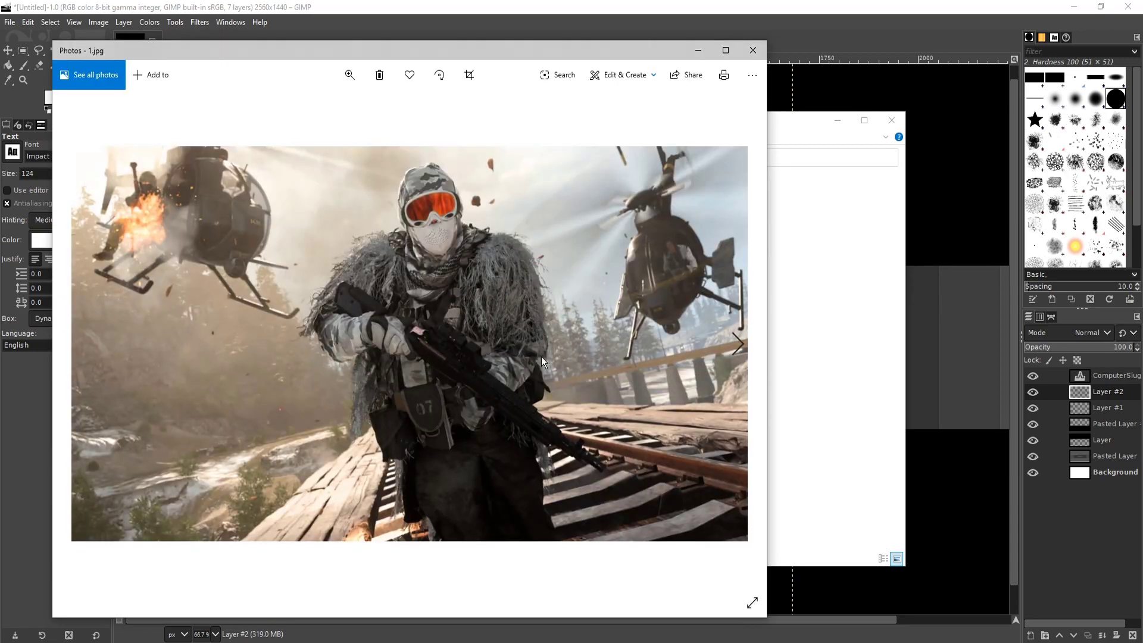
right_click(487, 262)
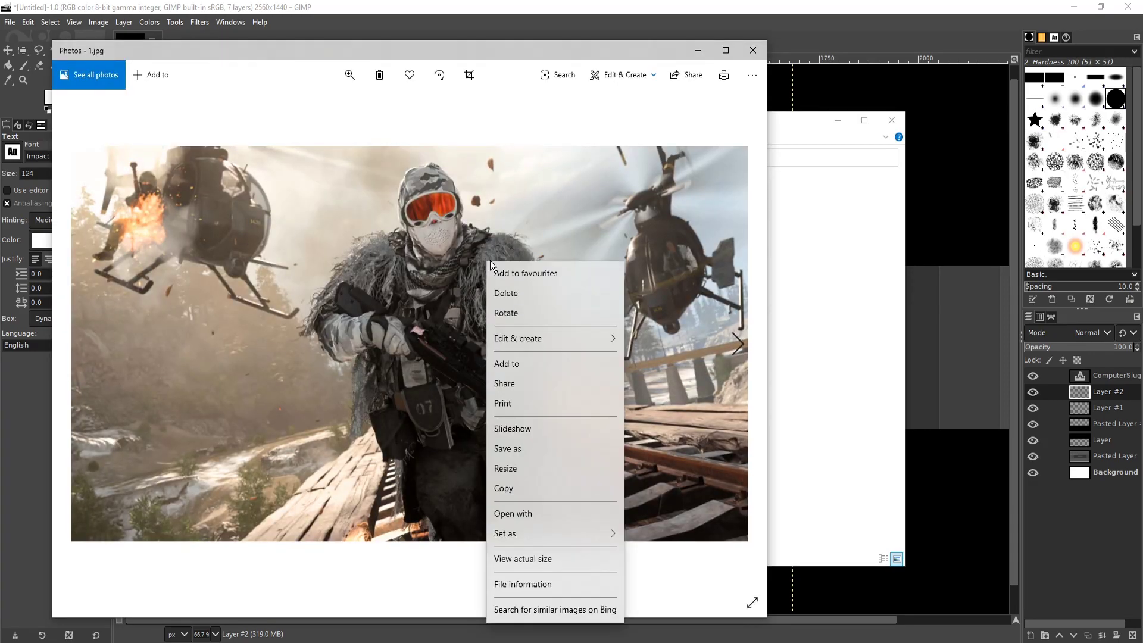
click(548, 494)
click(790, 6)
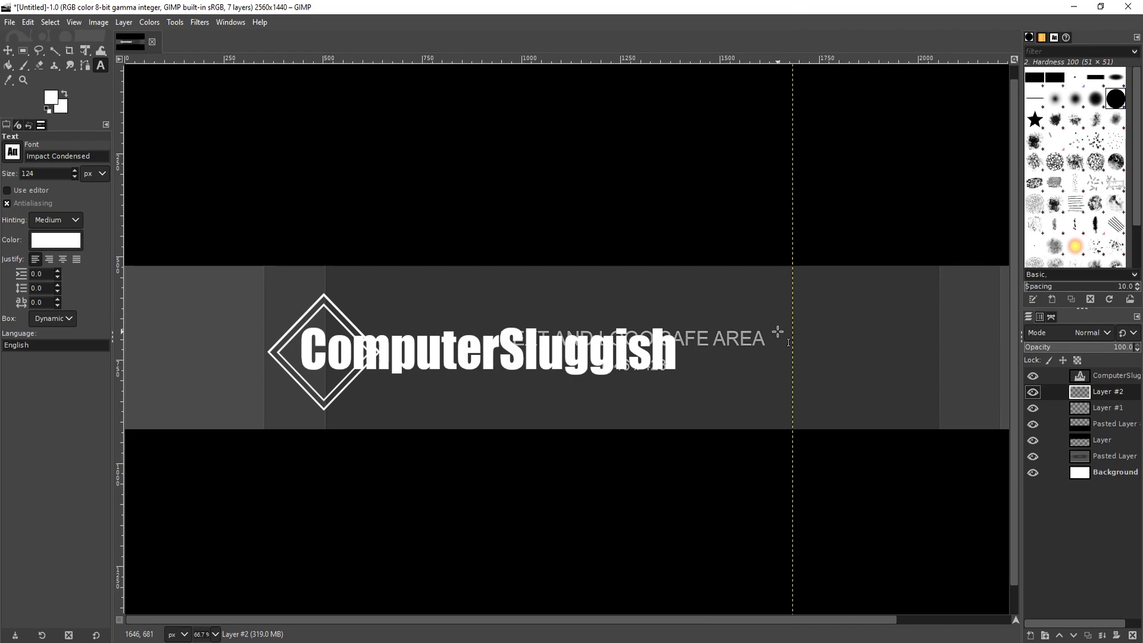
Paste the soldier image as a new layer below the black bar layers and shift it down so the goggles fall inside the banner strip
key(ctrl+v)
scroll(1003, 367, down, 1)
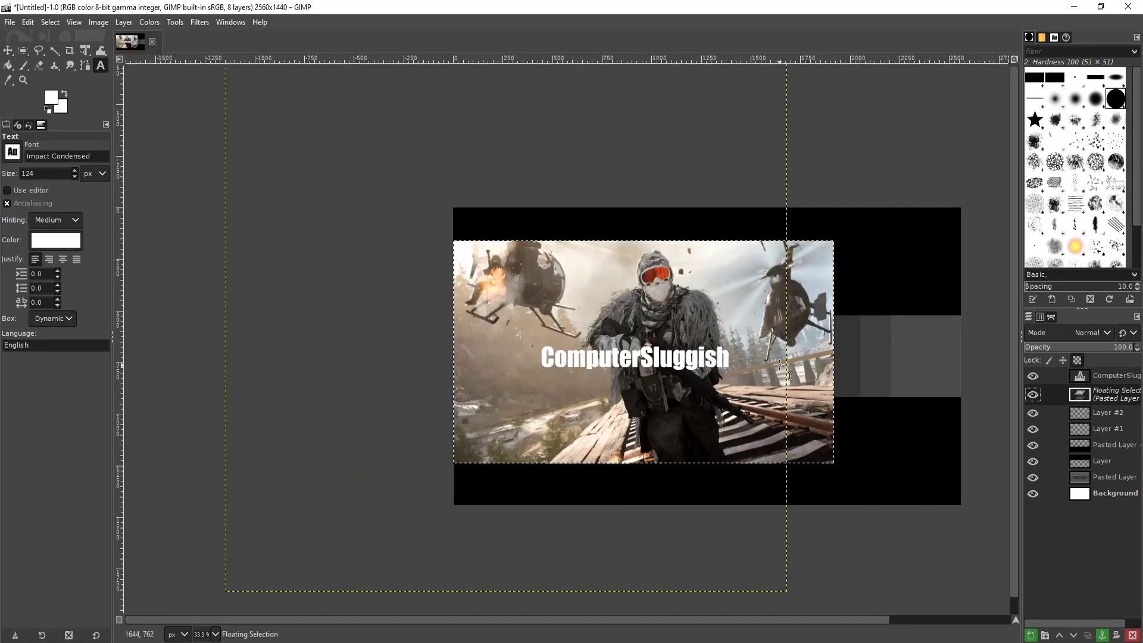
scroll(1002, 367, up, 1)
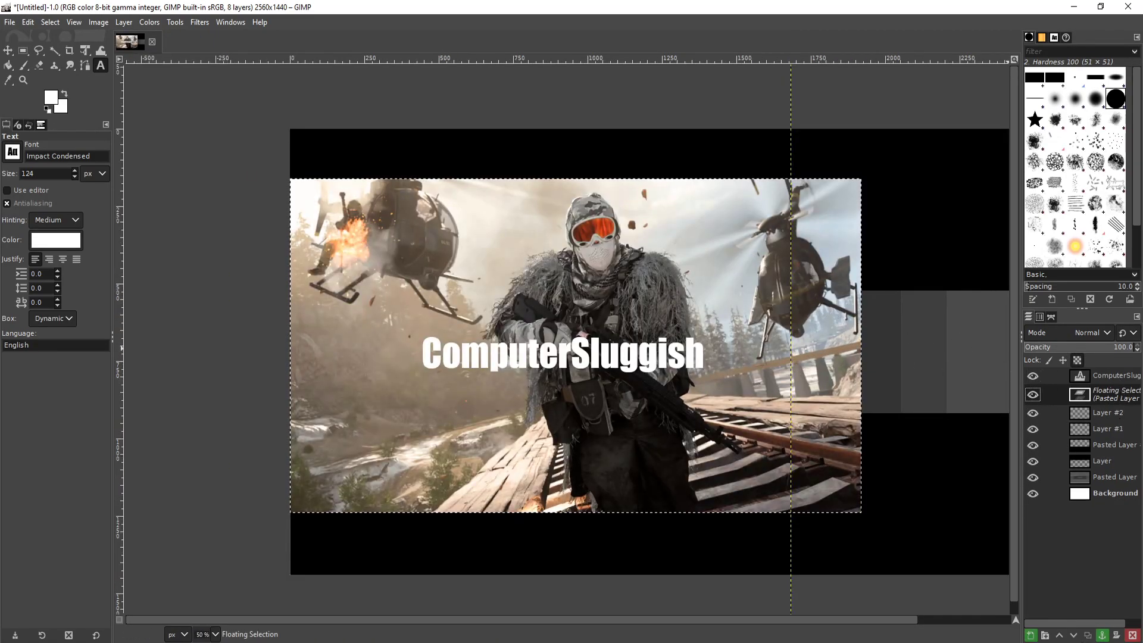
click(1031, 637)
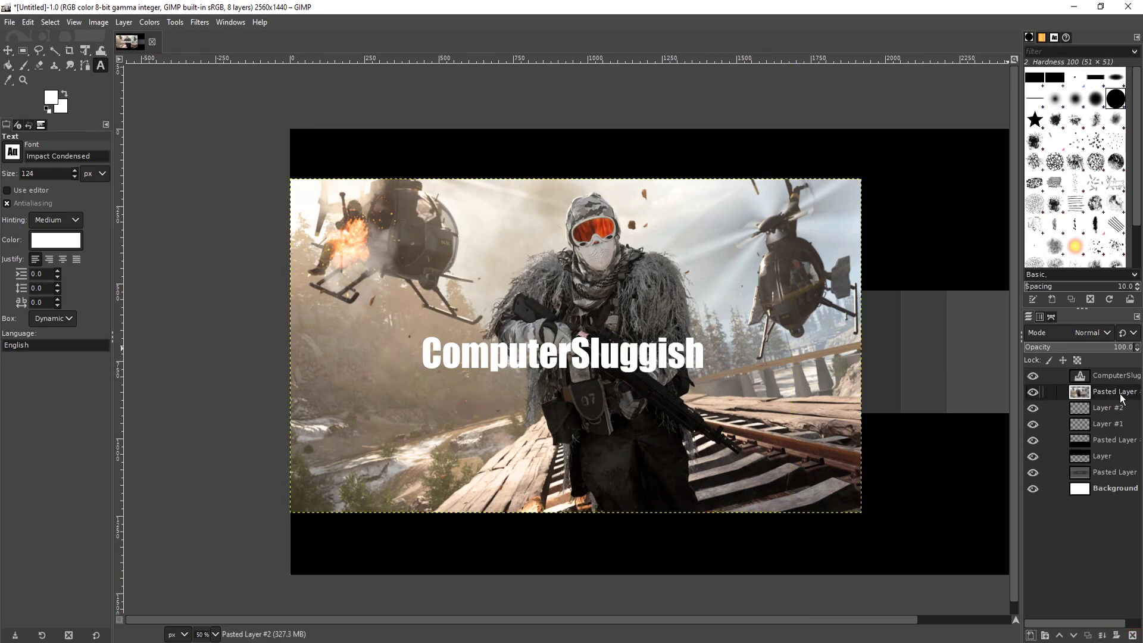
drag(1116, 395, 1114, 468)
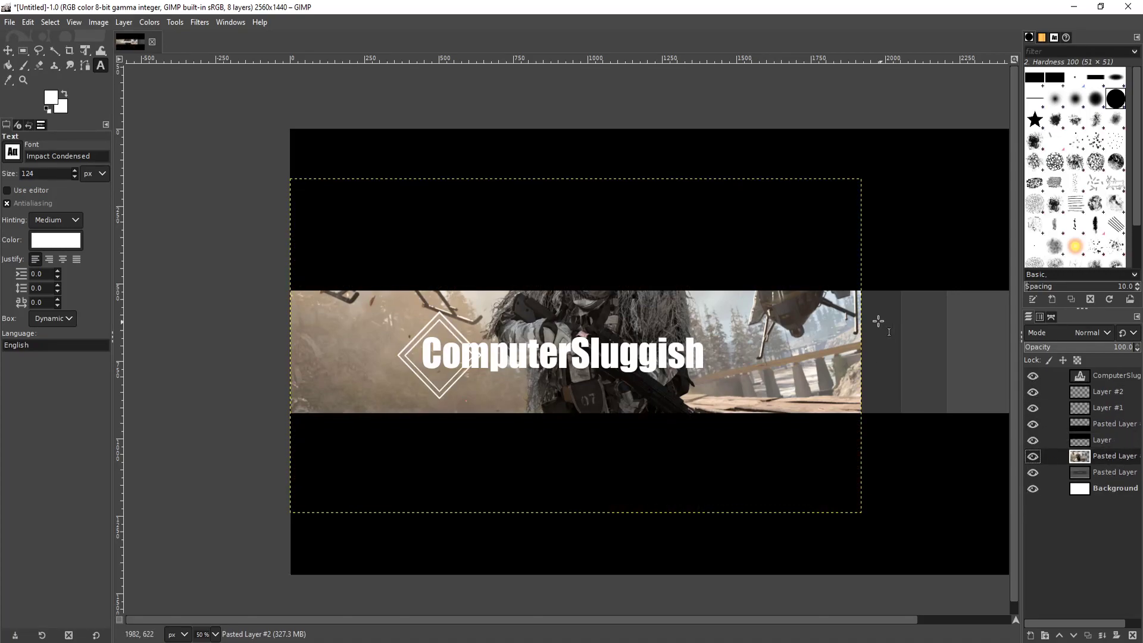
key(m)
drag(670, 314, 667, 383)
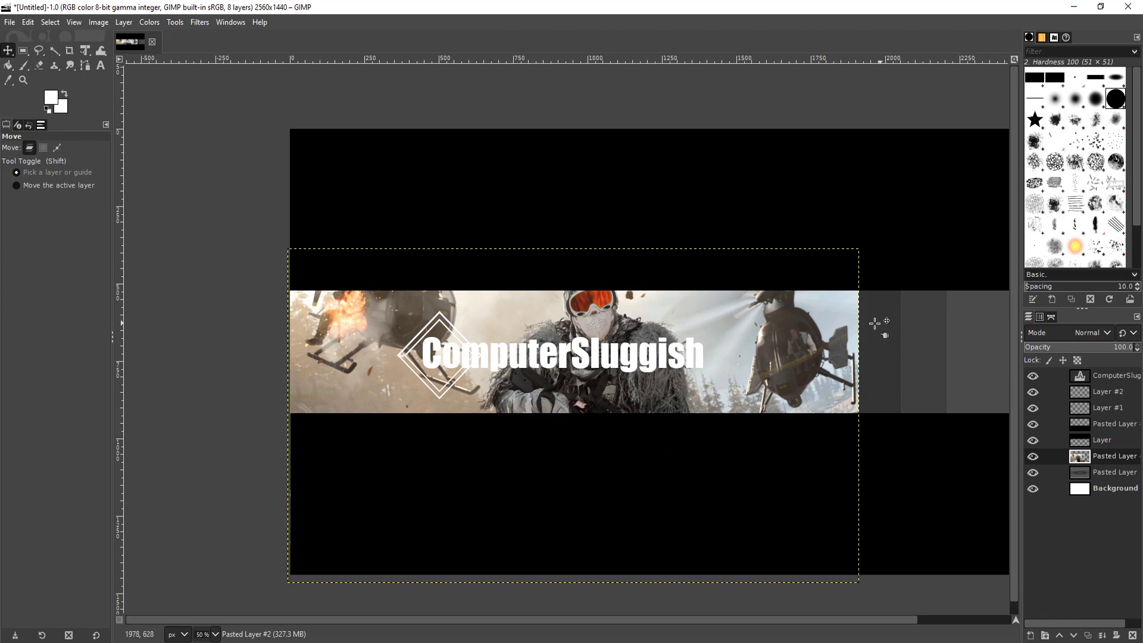
Add a new 2560 x 1440 px transparent layer above the text layer and activate the Paintbrush tool
scroll(756, 348, right, 3)
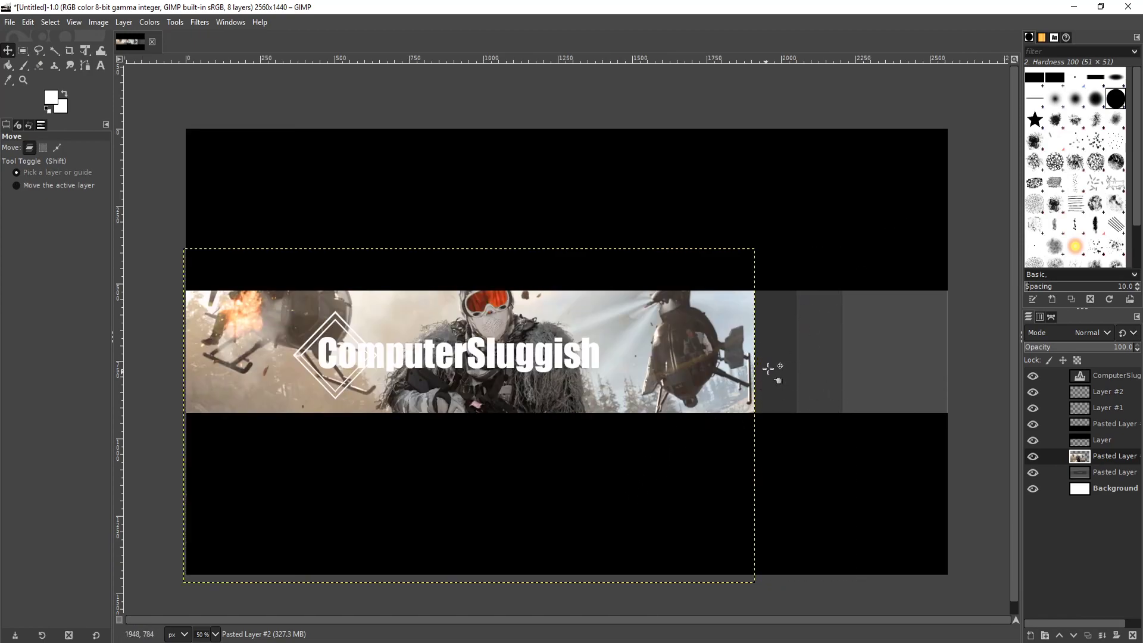
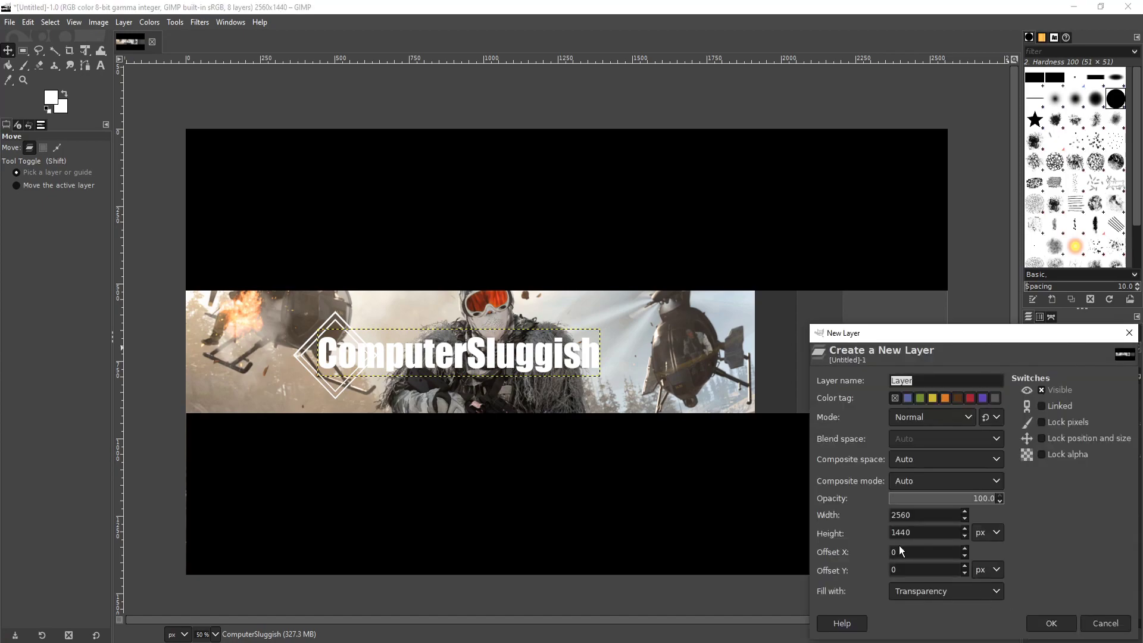
click(1041, 620)
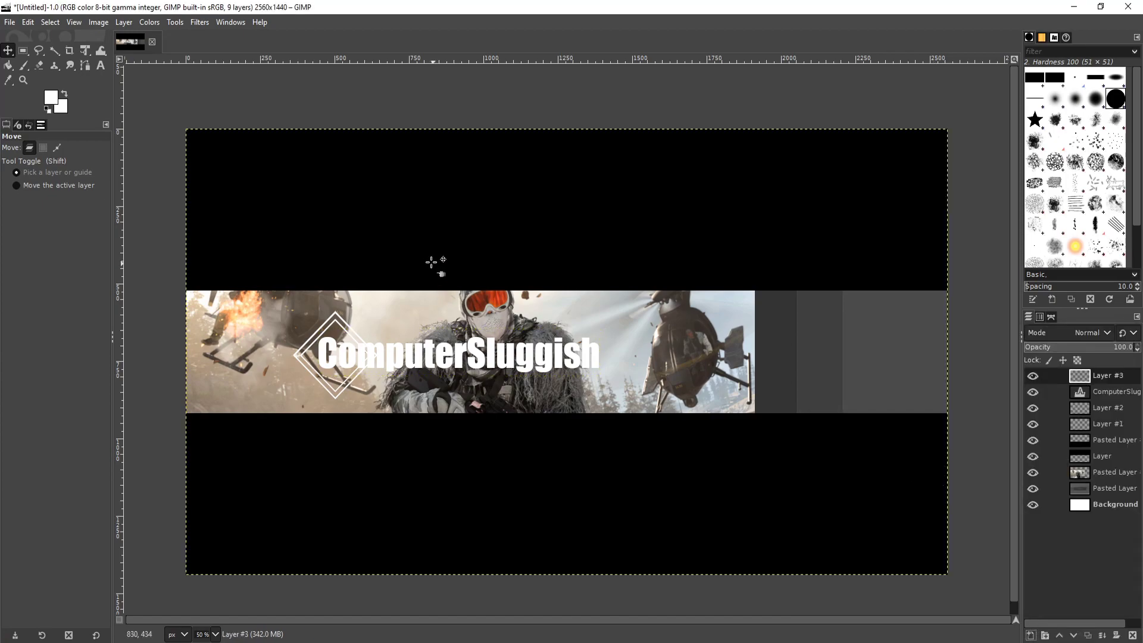
click(22, 66)
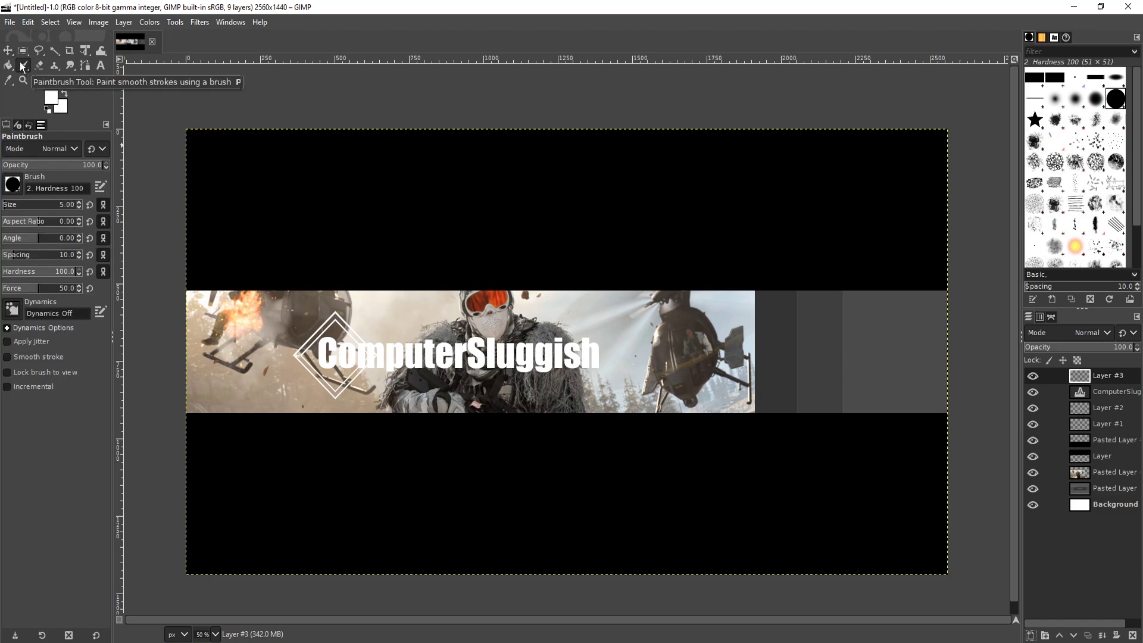
Paint a white peak of two straight 45° lines across the banner strip's right part with the size 5 Hardness 100 brush
click(13, 185)
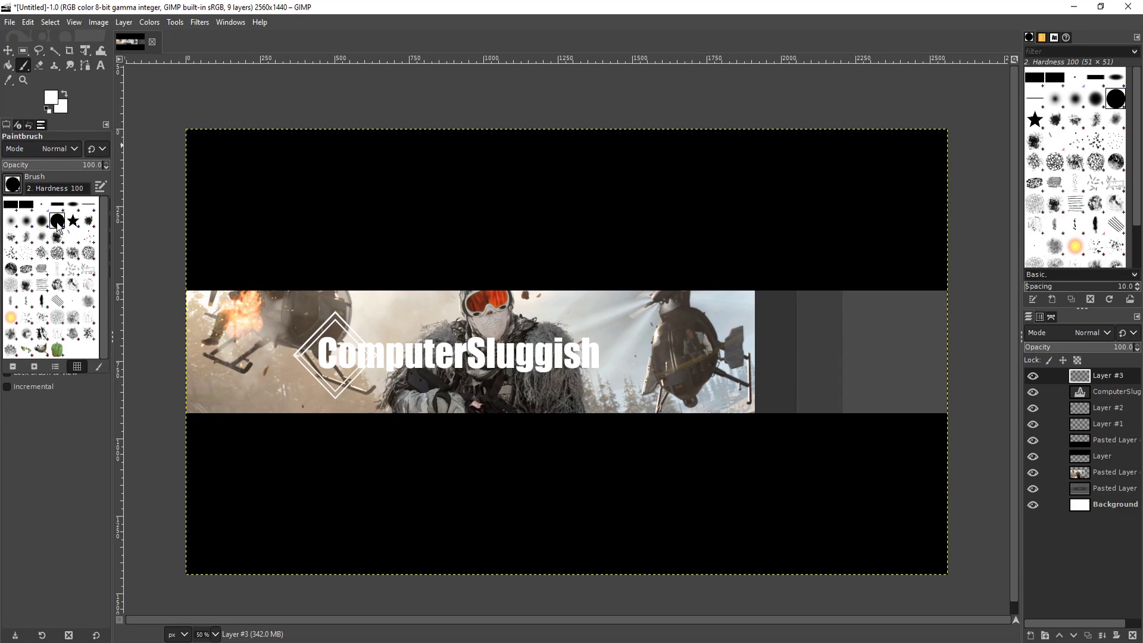
click(12, 187)
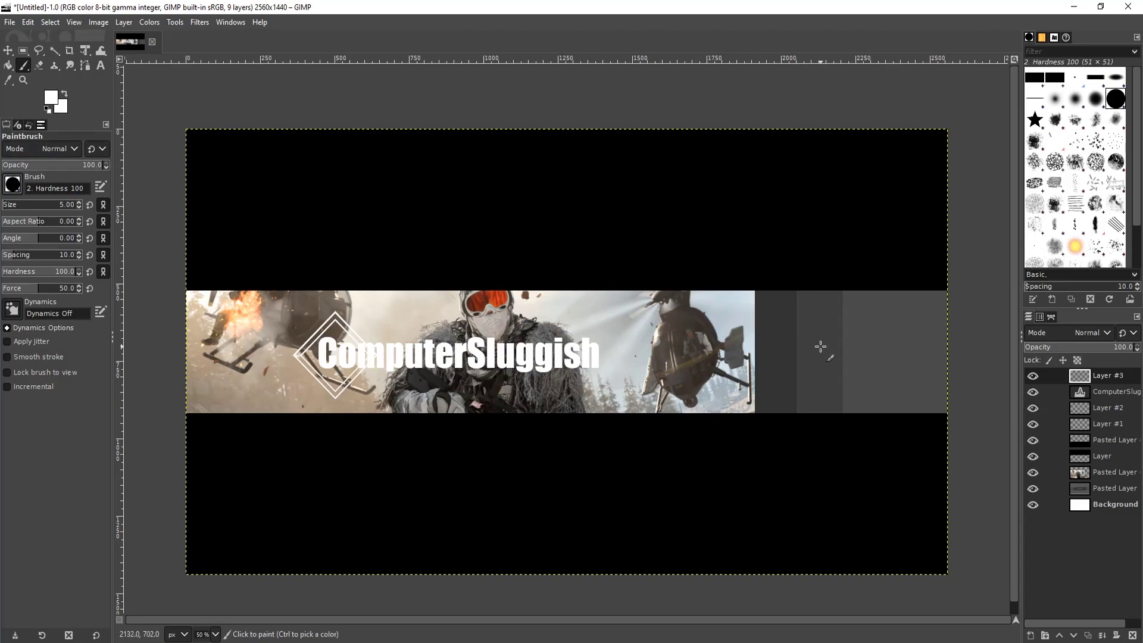
key(1)
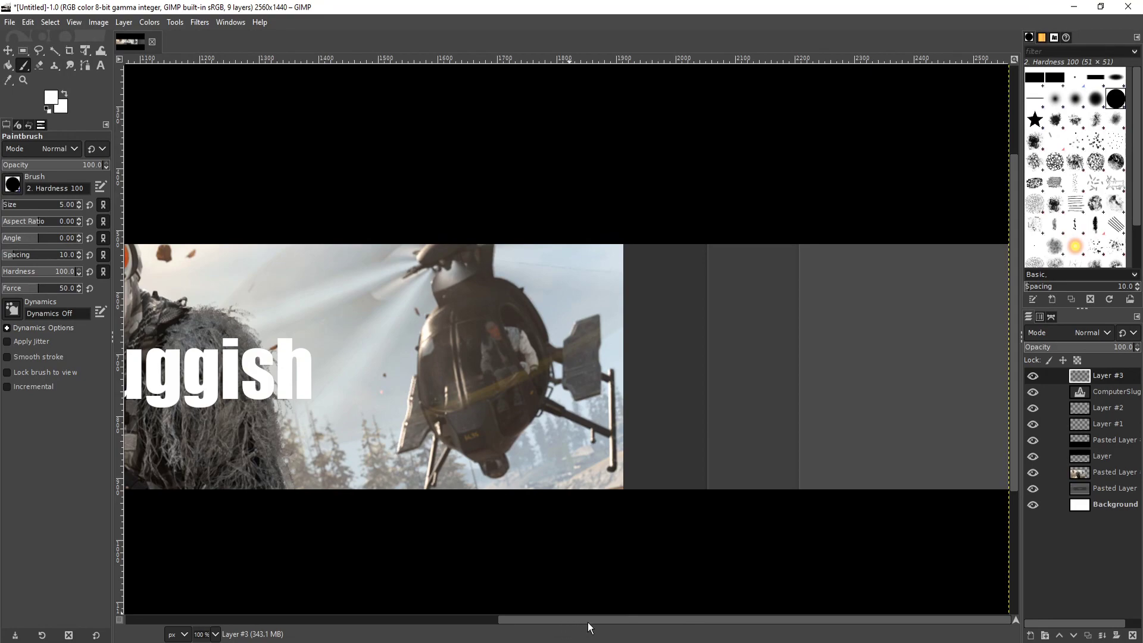
scroll(740, 540, down, 2)
scroll(740, 540, up, 1)
scroll(726, 522, up, 1)
scroll(726, 522, down, 1)
scroll(778, 482, down, 2)
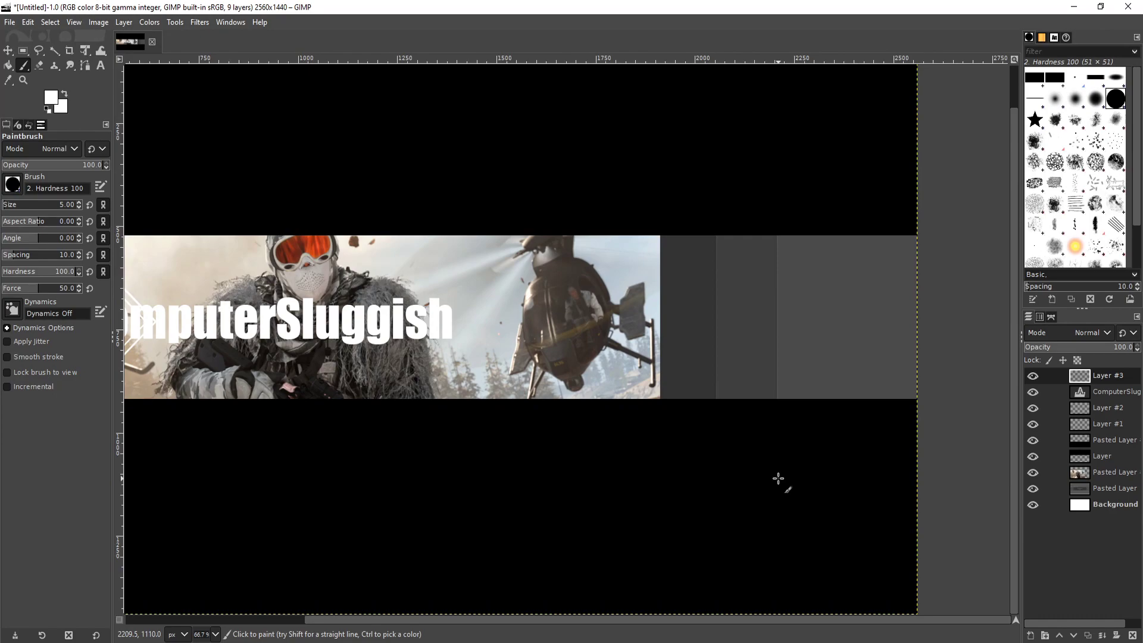
click(576, 399)
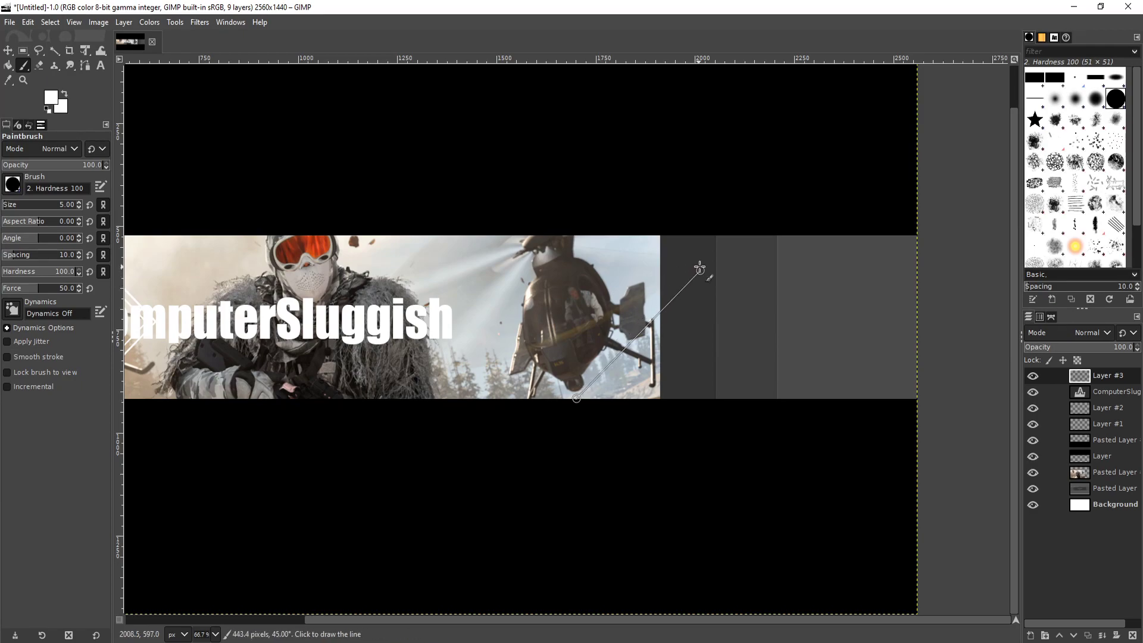
ctrl+shift+click(752, 250)
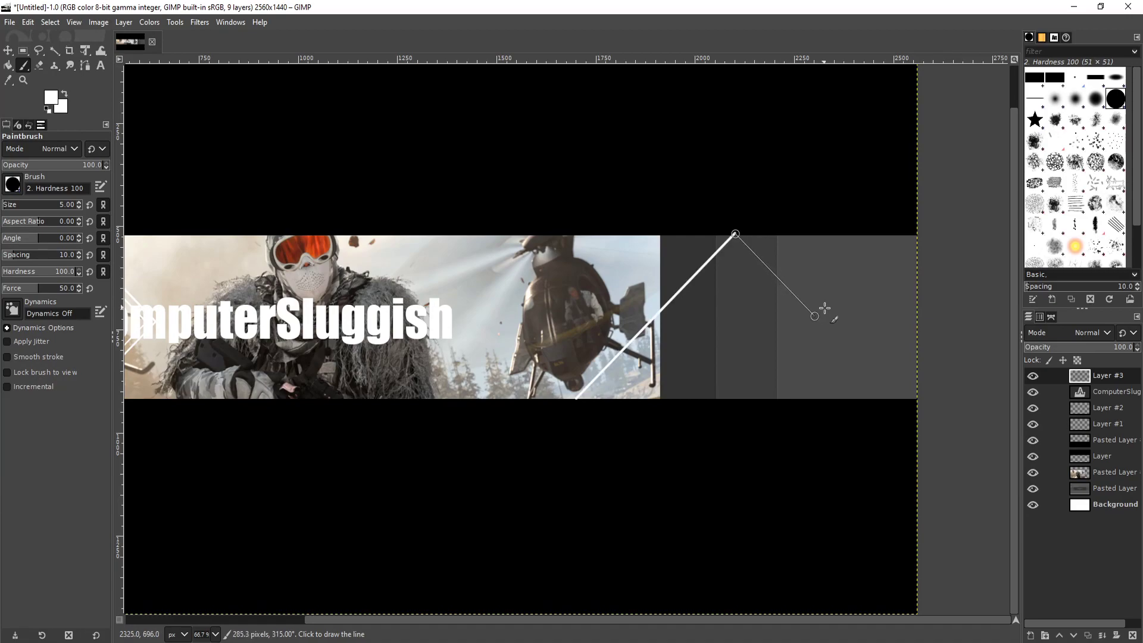
ctrl+shift+click(904, 393)
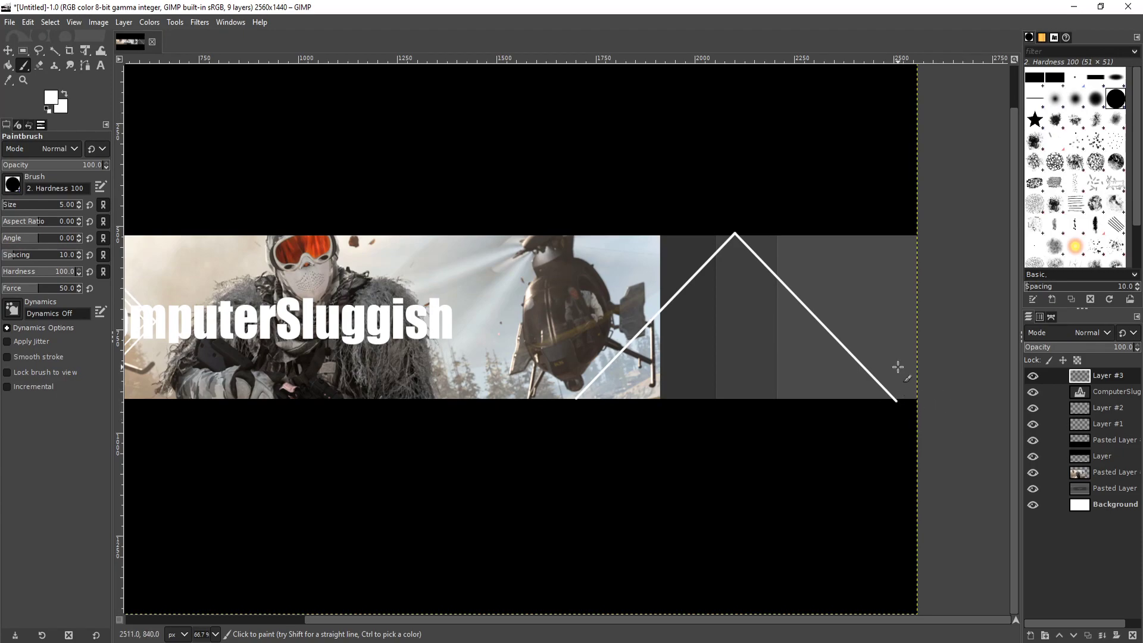
Select and delete the ends of the white lines that stick out above and below the banner strip
scroll(885, 301, up, 2)
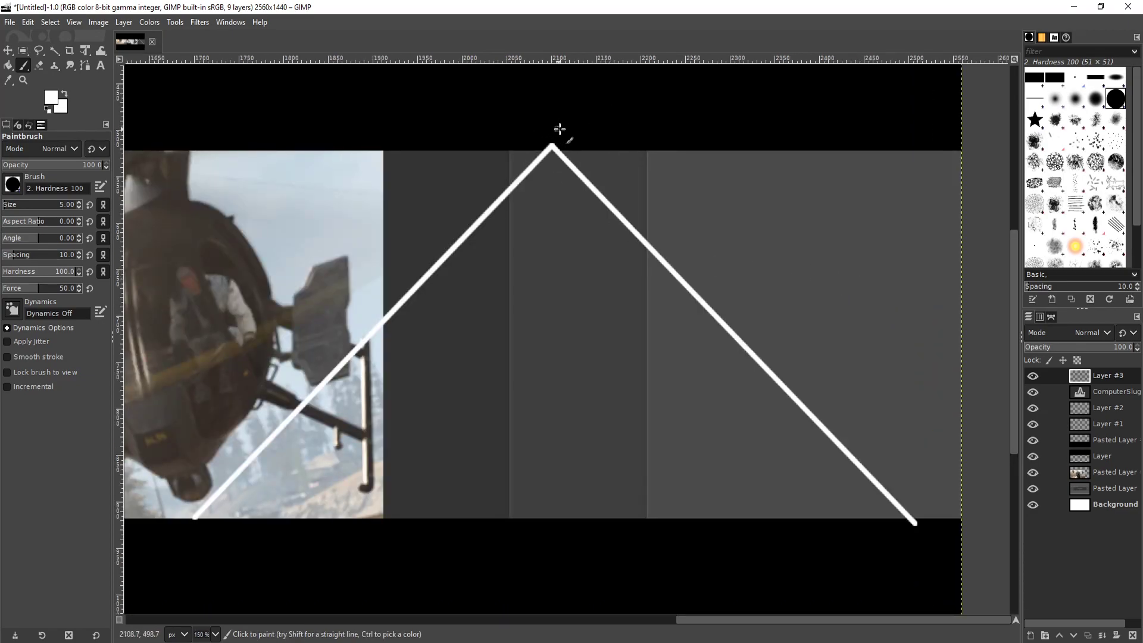
click(24, 52)
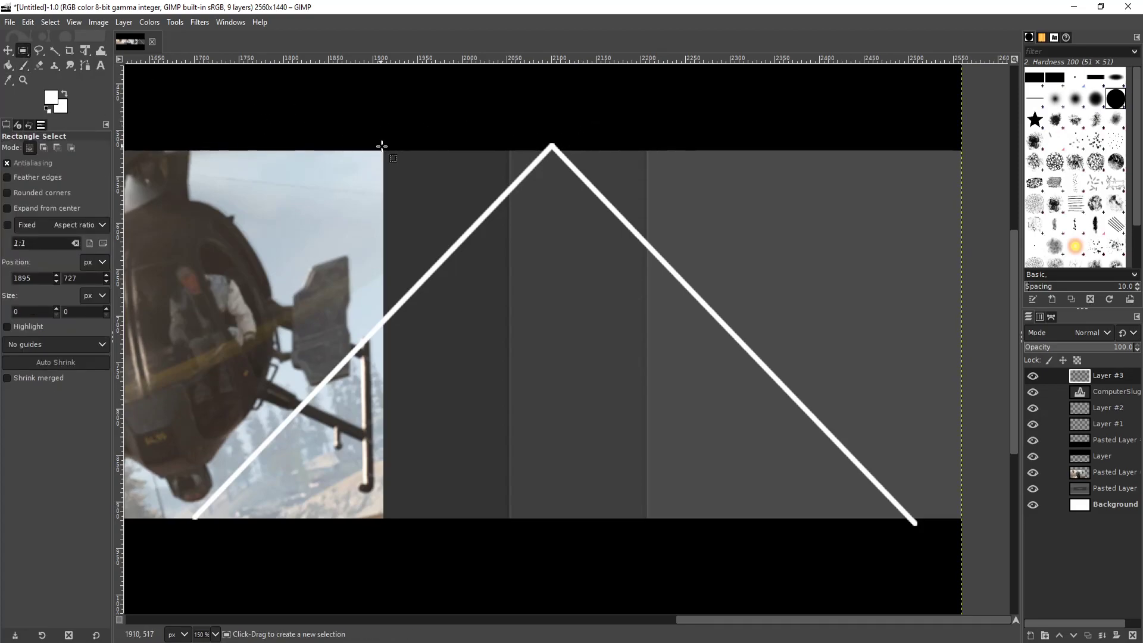
scroll(446, 227, up, 3)
drag(460, 205, 665, 287)
click(765, 192)
scroll(725, 395, down, 10)
drag(868, 303, 953, 267)
click(770, 331)
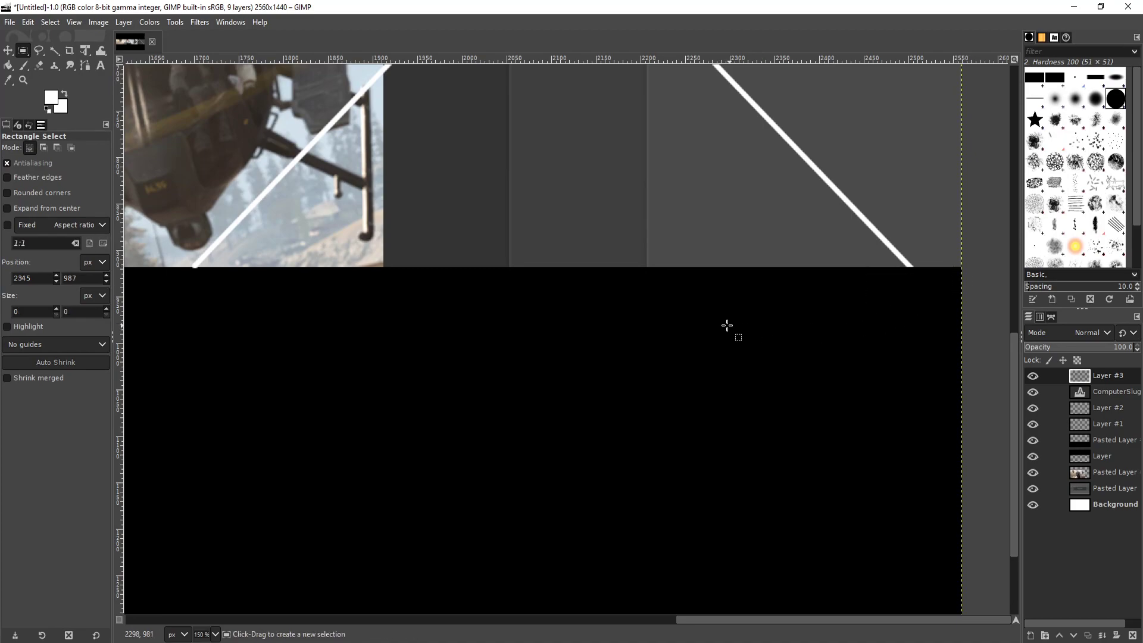
drag(176, 284, 249, 266)
click(412, 307)
scroll(663, 348, down, 3)
scroll(656, 326, down, 1)
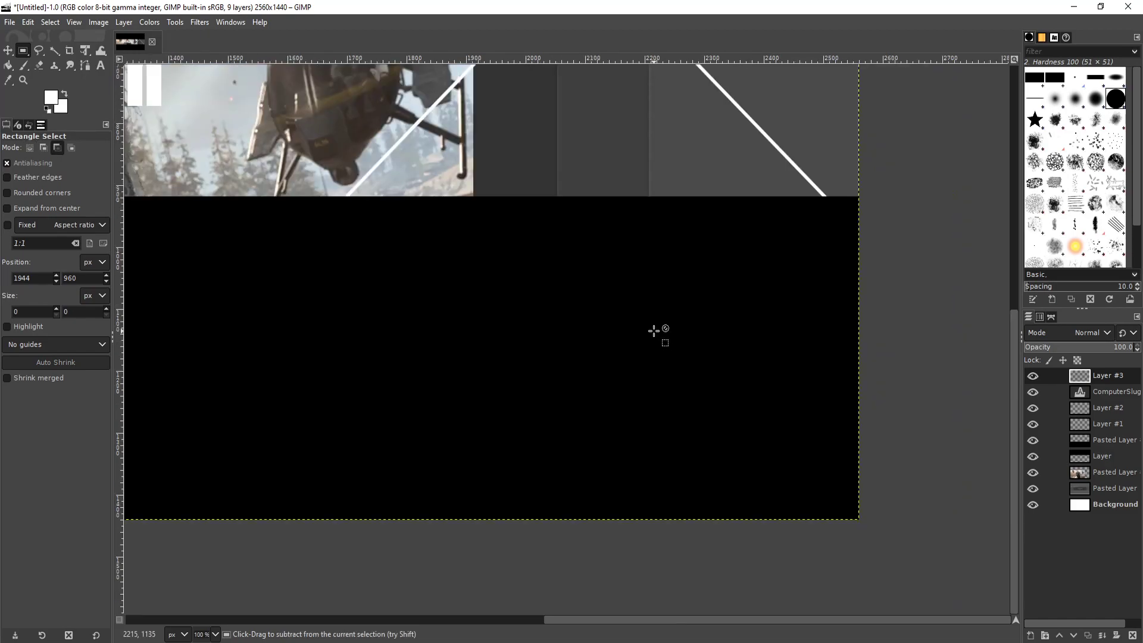
scroll(459, 370, up, 5)
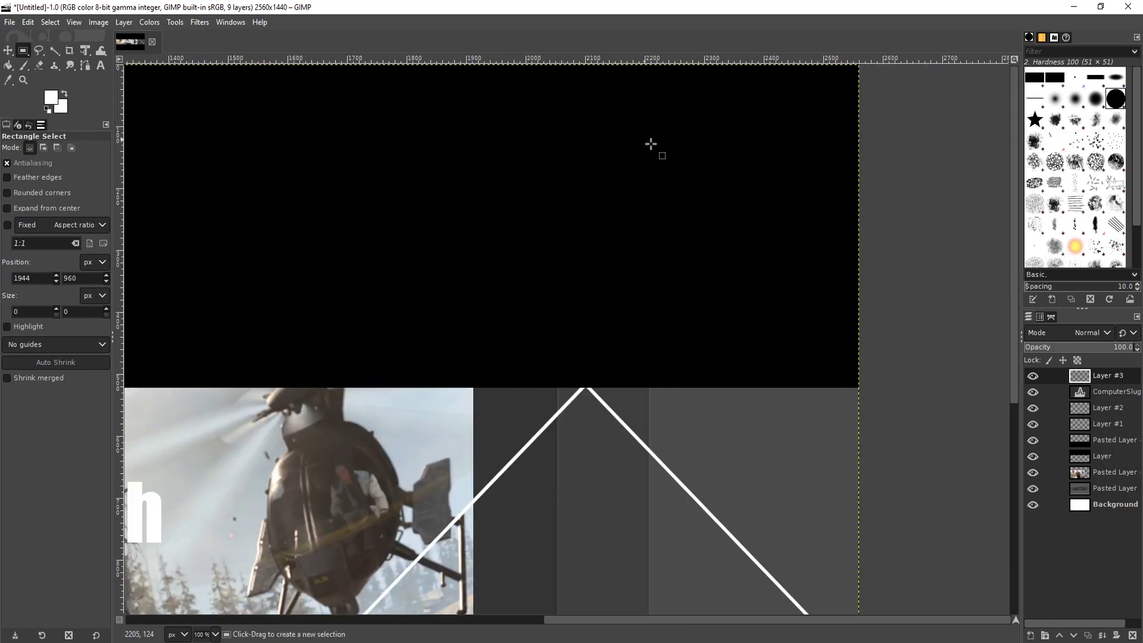
scroll(553, 258, down, 5)
scroll(563, 227, up, 3)
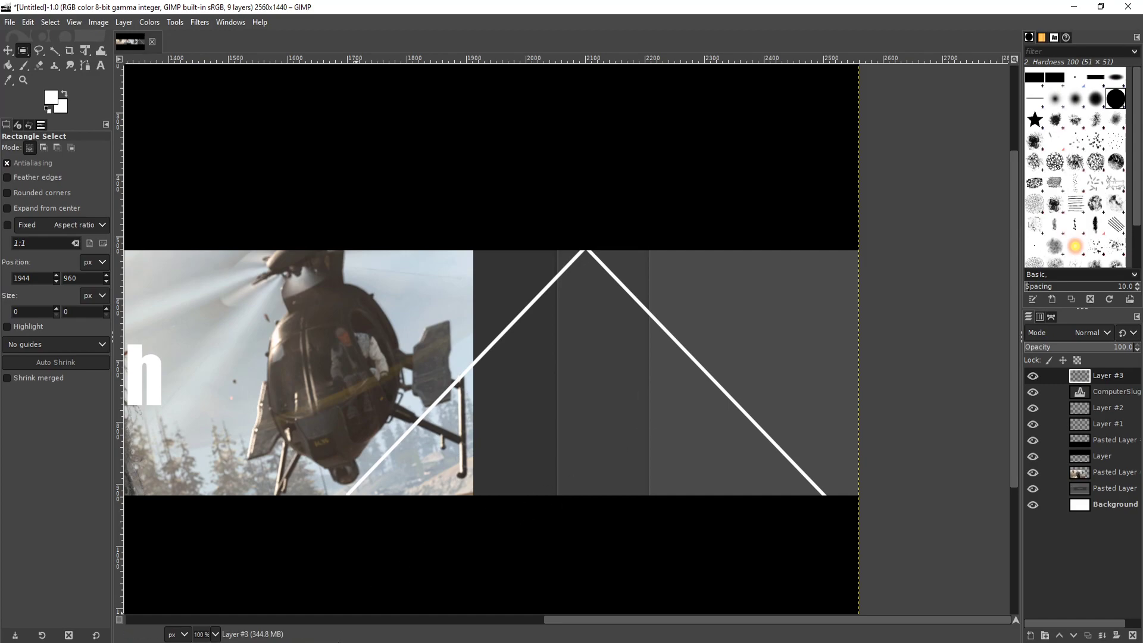
Open image 2 from the images folder in Photos, copy it, and return to GIMP
key(alt+Tab)
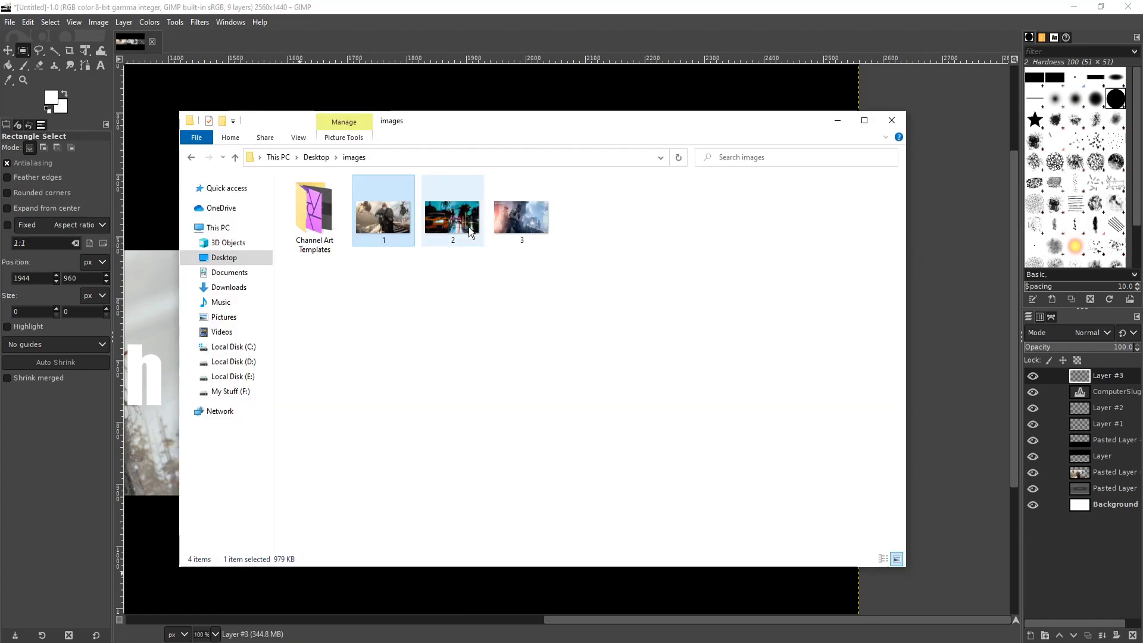
double_click(451, 218)
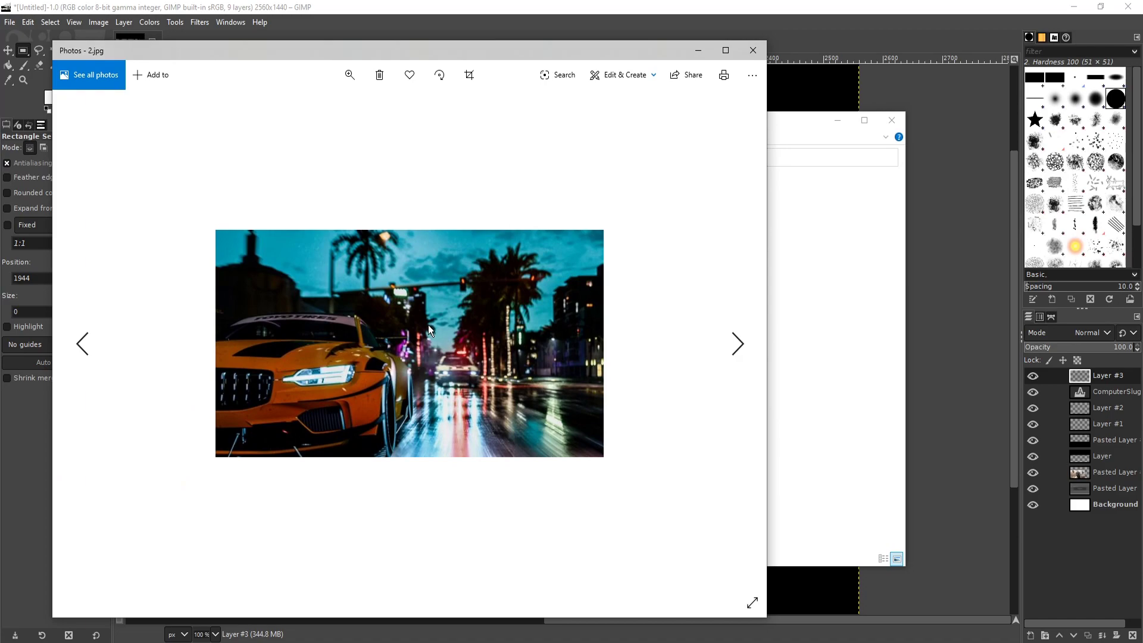
right_click(431, 321)
click(478, 224)
click(632, 6)
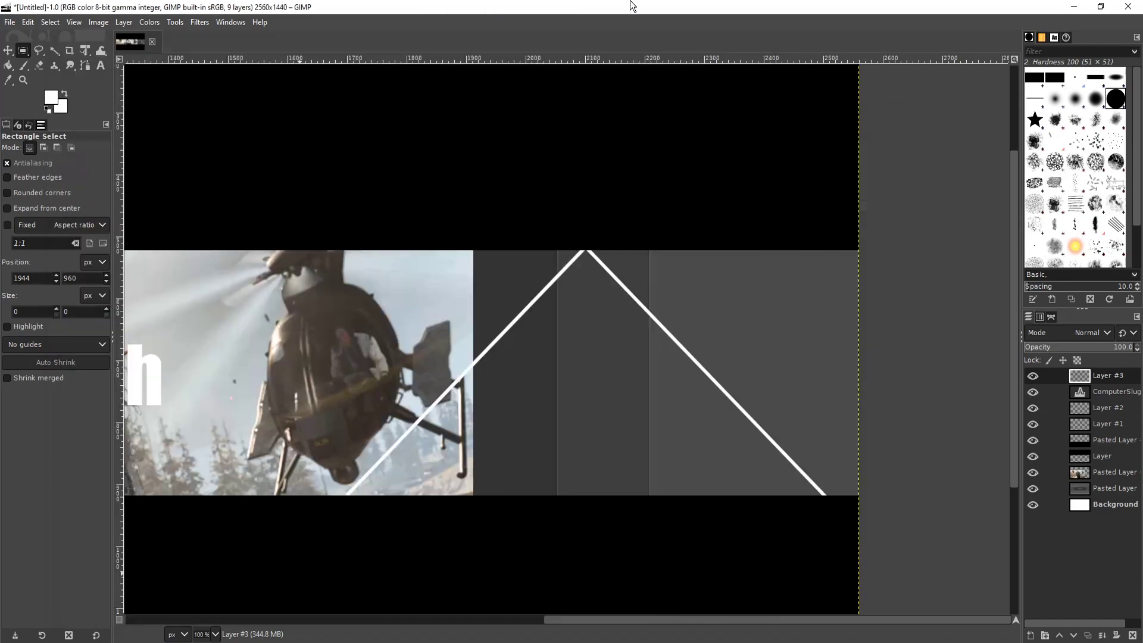
Paste the car image as a new layer and move it to the right end of the banner strip
key(ctrl)
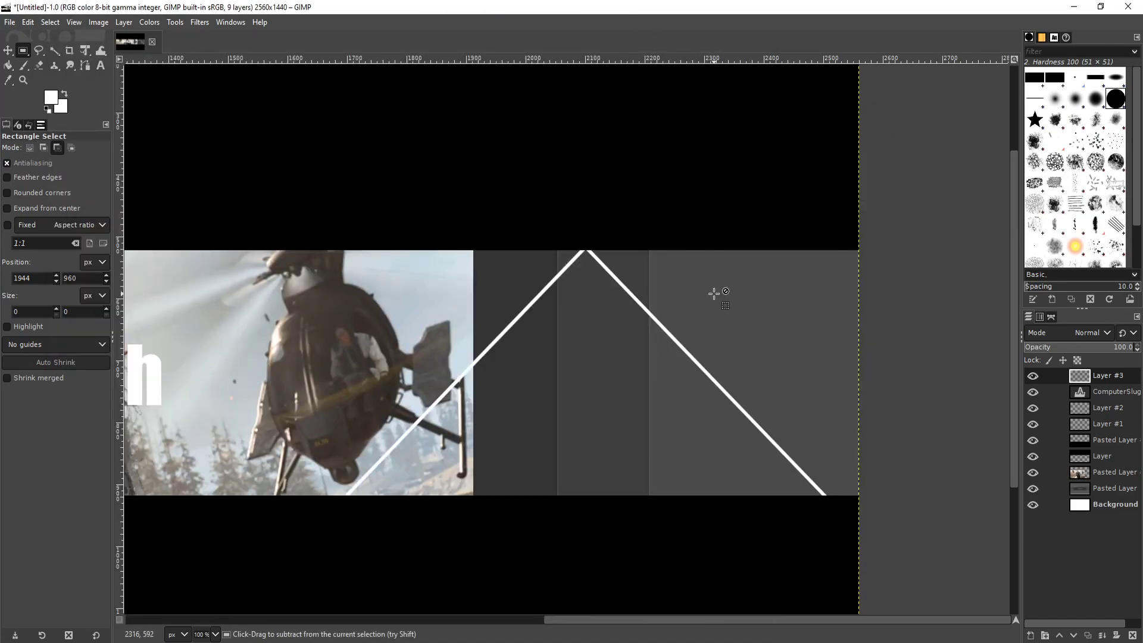
key(ctrl+v)
click(1031, 636)
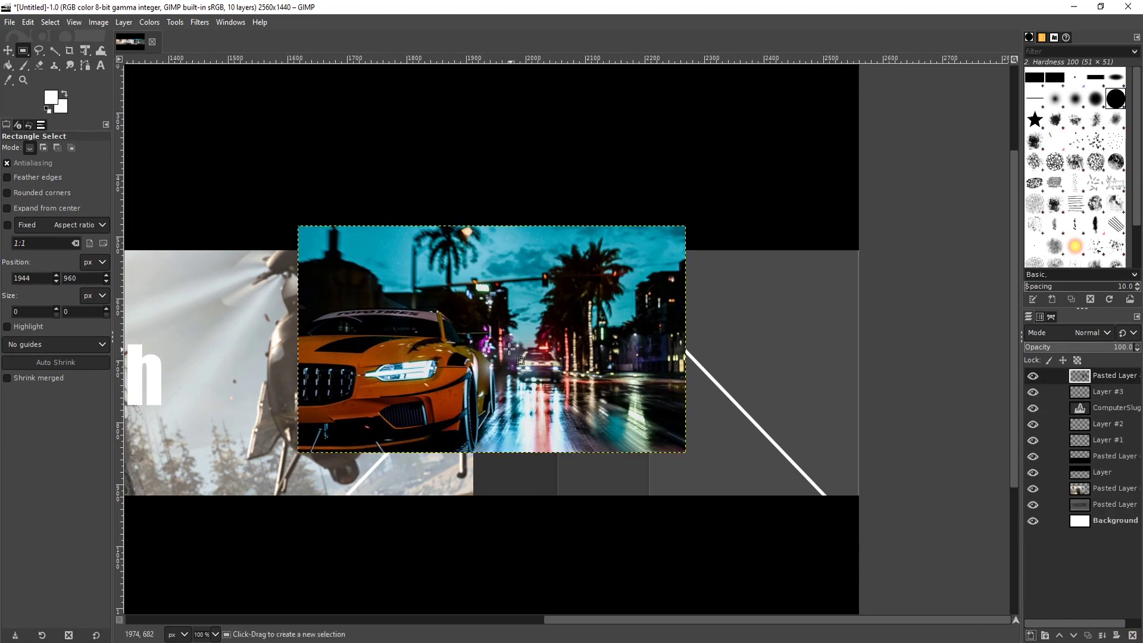
click(8, 50)
drag(452, 321, 746, 339)
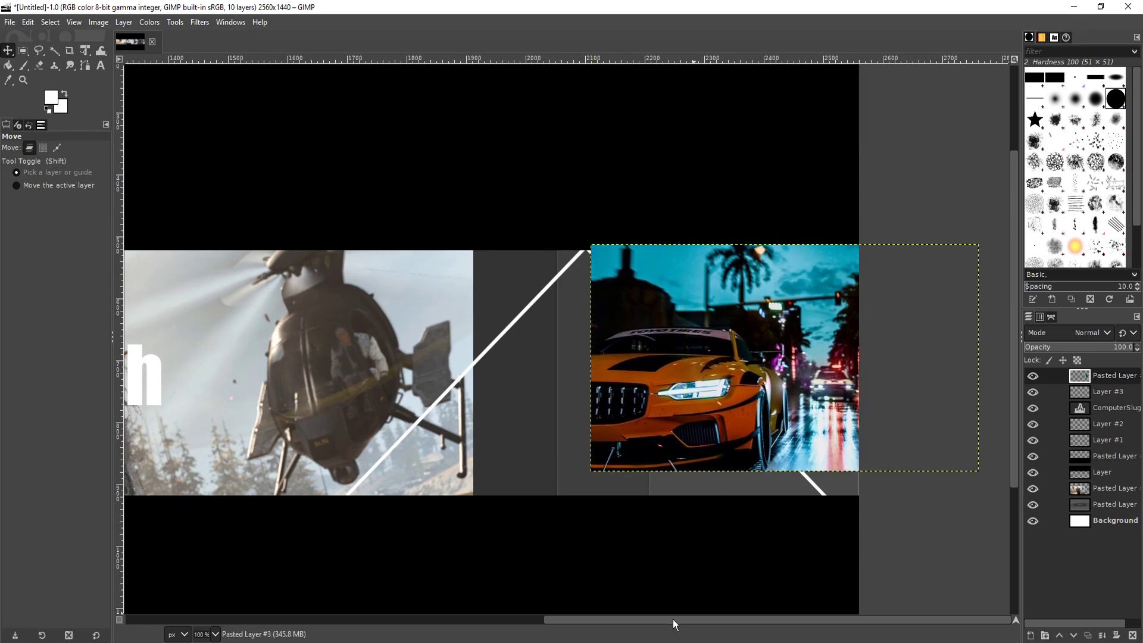
scroll(494, 622, left, 10)
scroll(551, 620, right, 8)
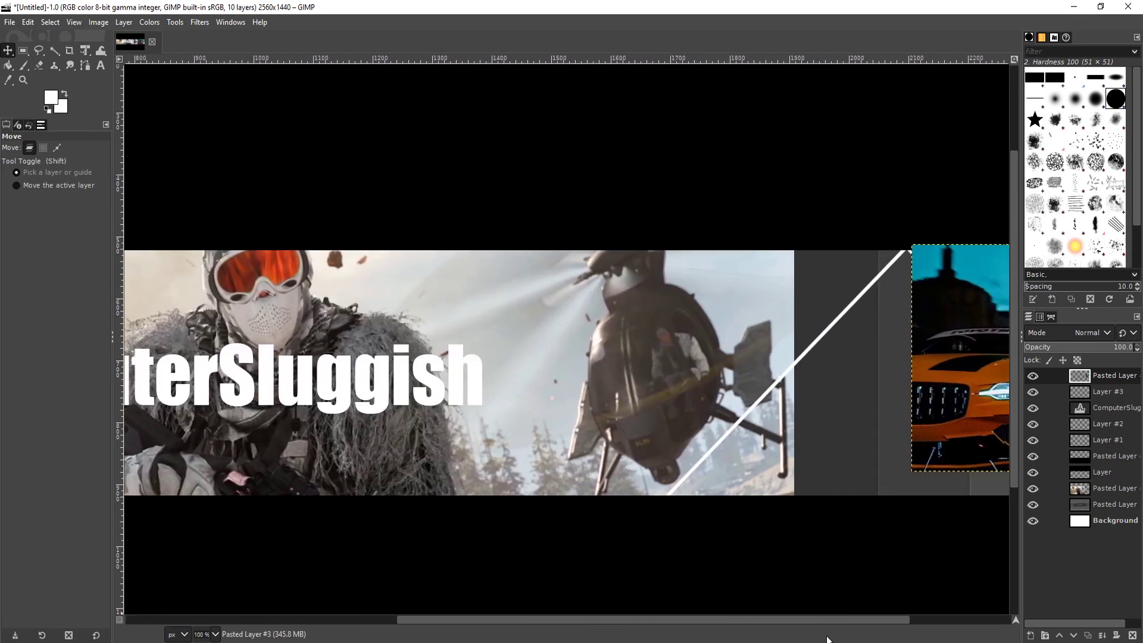
scroll(897, 520, down, 1)
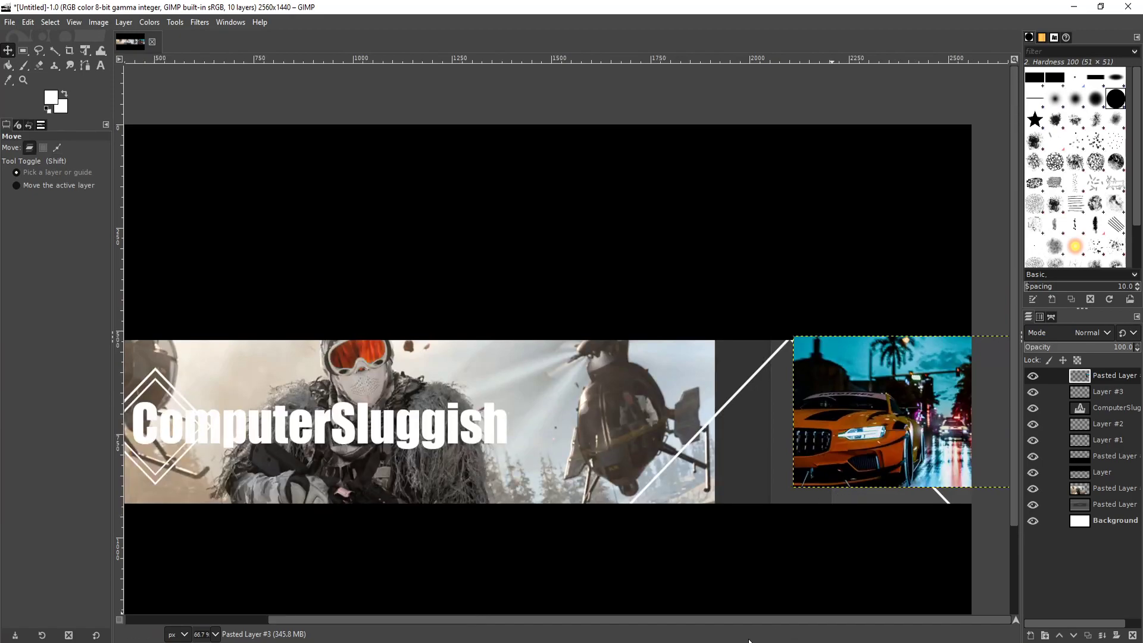
mouse_move(937, 427)
mouse_down()
mouse_move(933, 387)
mouse_move(966, 415)
mouse_move(825, 399)
mouse_move(956, 418)
mouse_up()
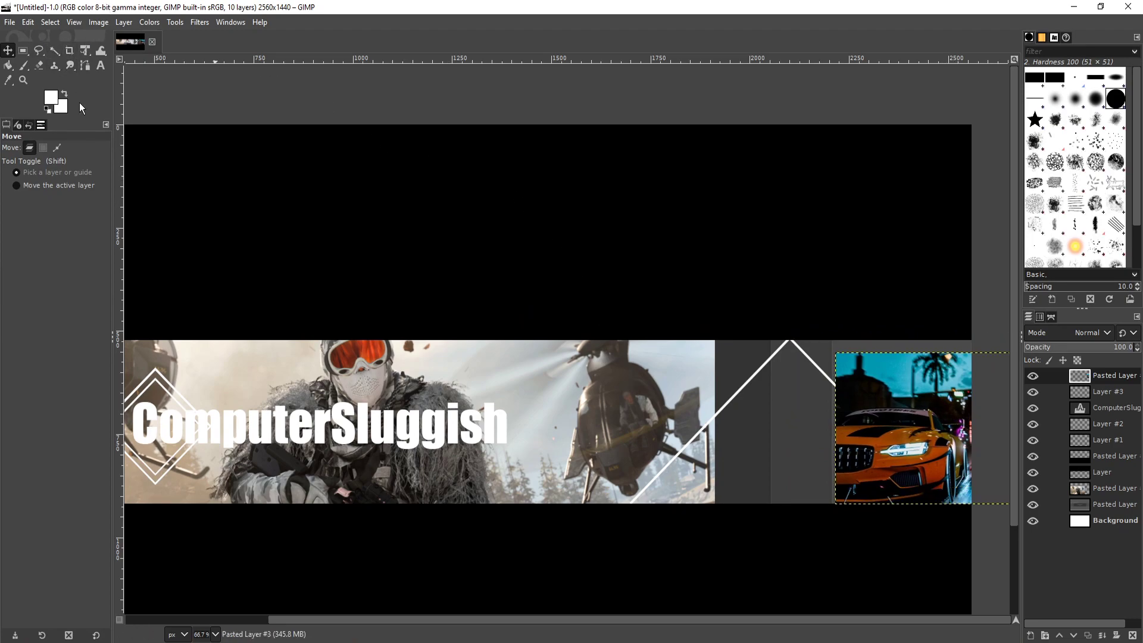
Enlarge the car layer proportionally to about 1.2 times its size with Unified Transform
click(82, 53)
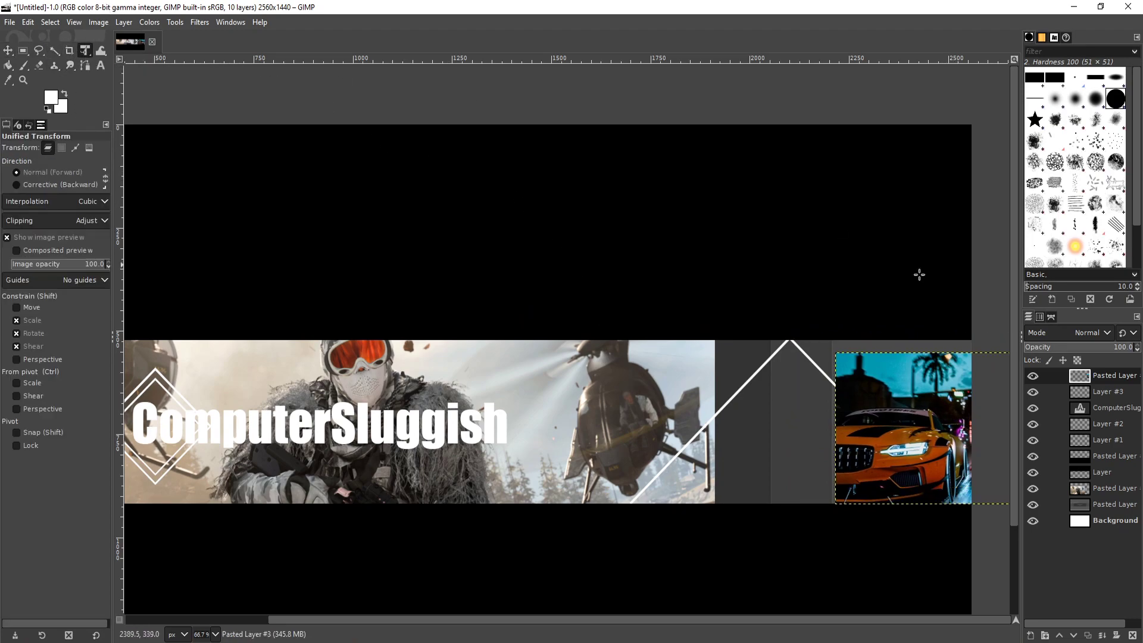
click(935, 375)
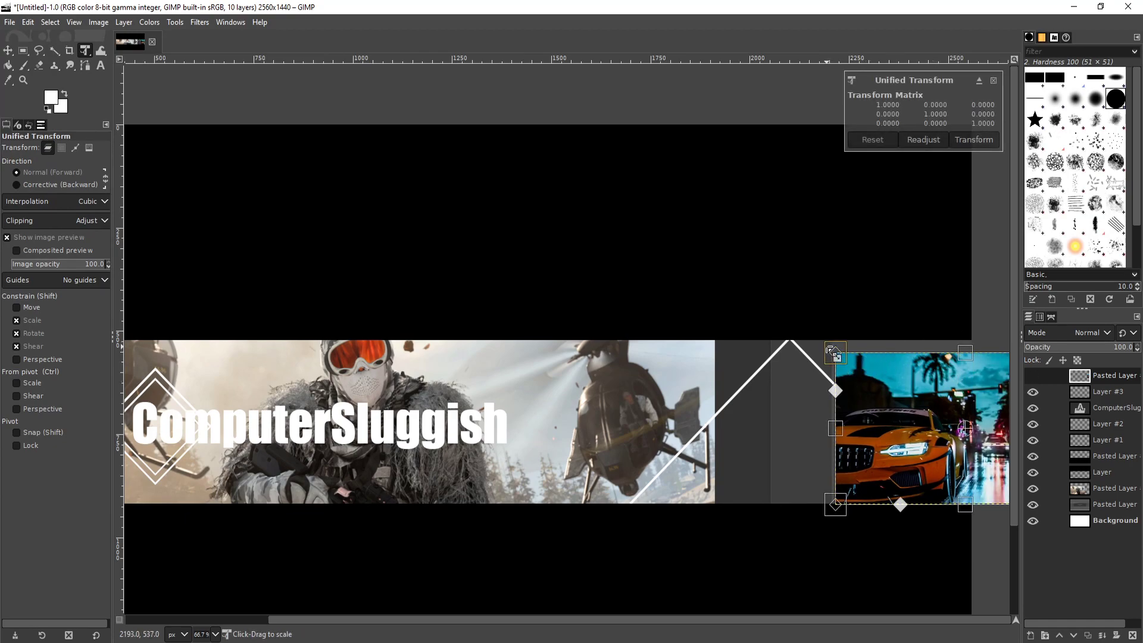
drag(832, 355, 768, 354)
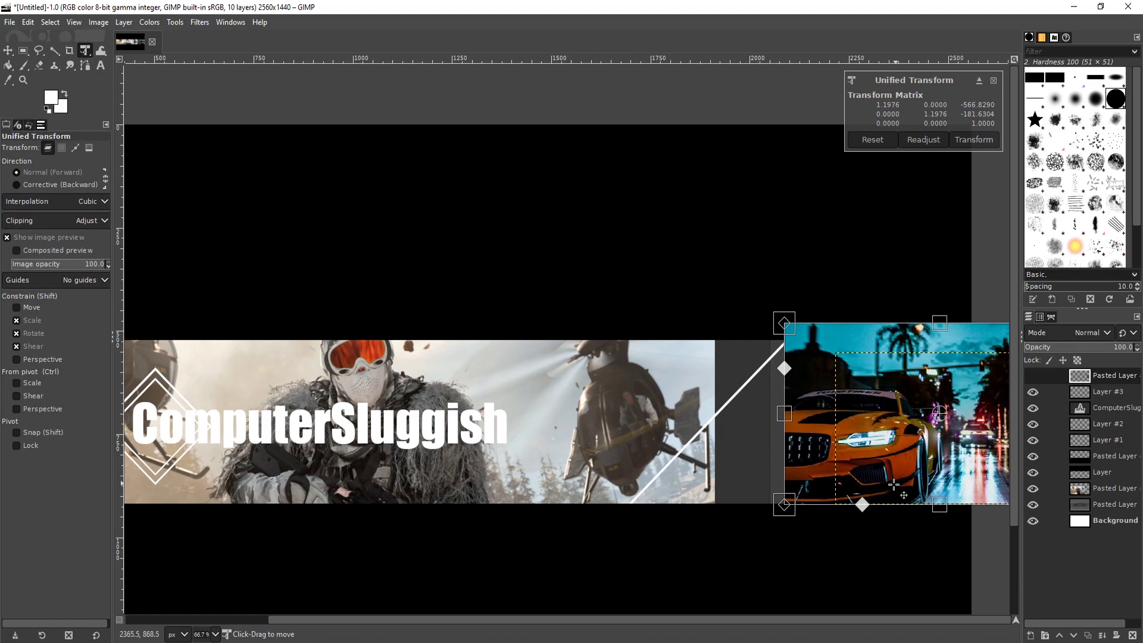
click(973, 140)
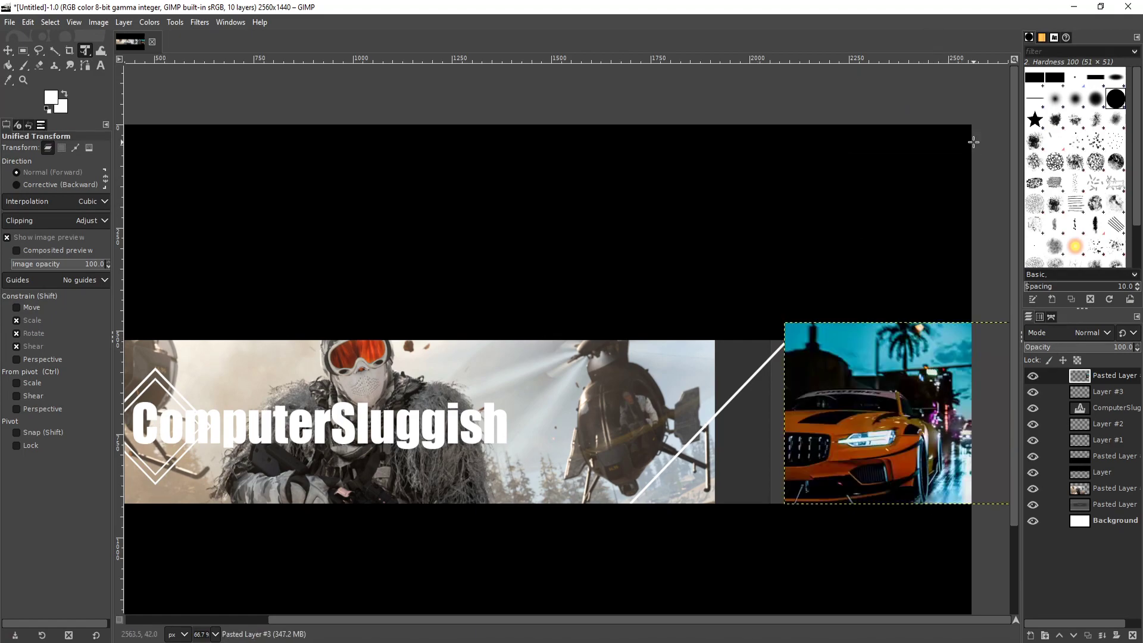
Move the car layer left until it nearly meets the soldier image, and place it below the white line layer
click(8, 50)
drag(893, 385, 831, 390)
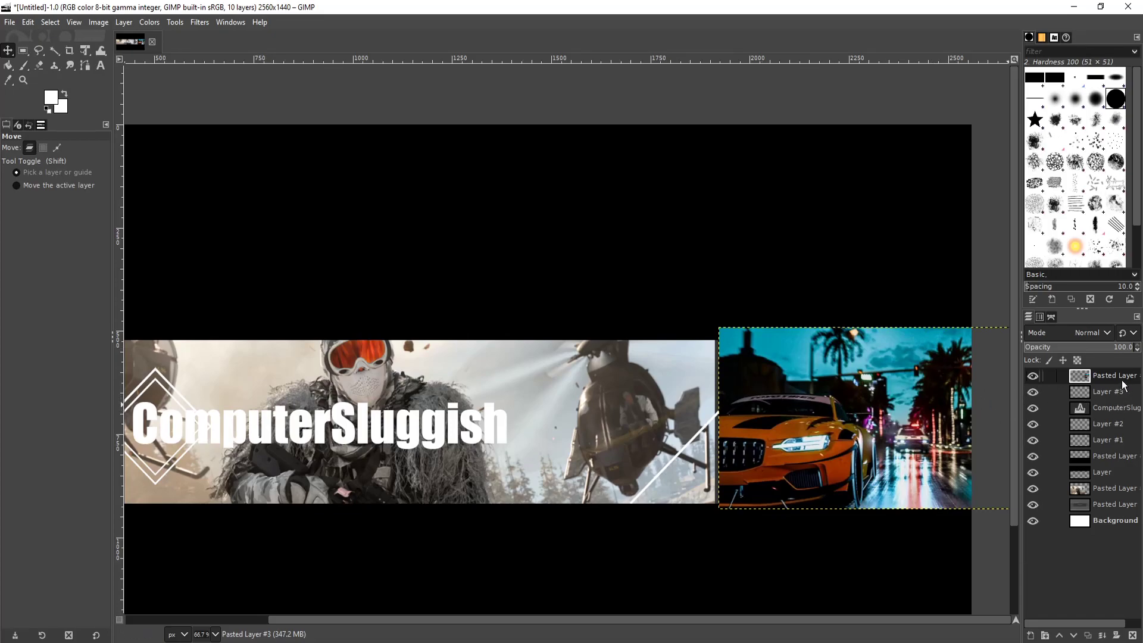
drag(1129, 379, 1126, 398)
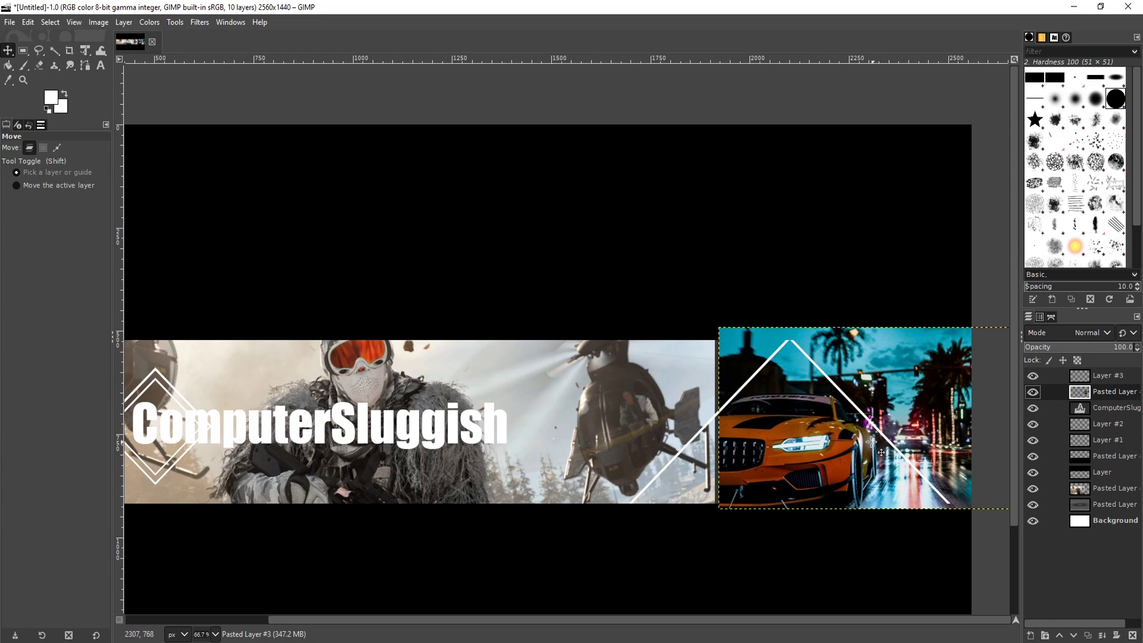
Erase the car image left of the descending white line with the Eraser at size 237
scroll(943, 435, up, 1)
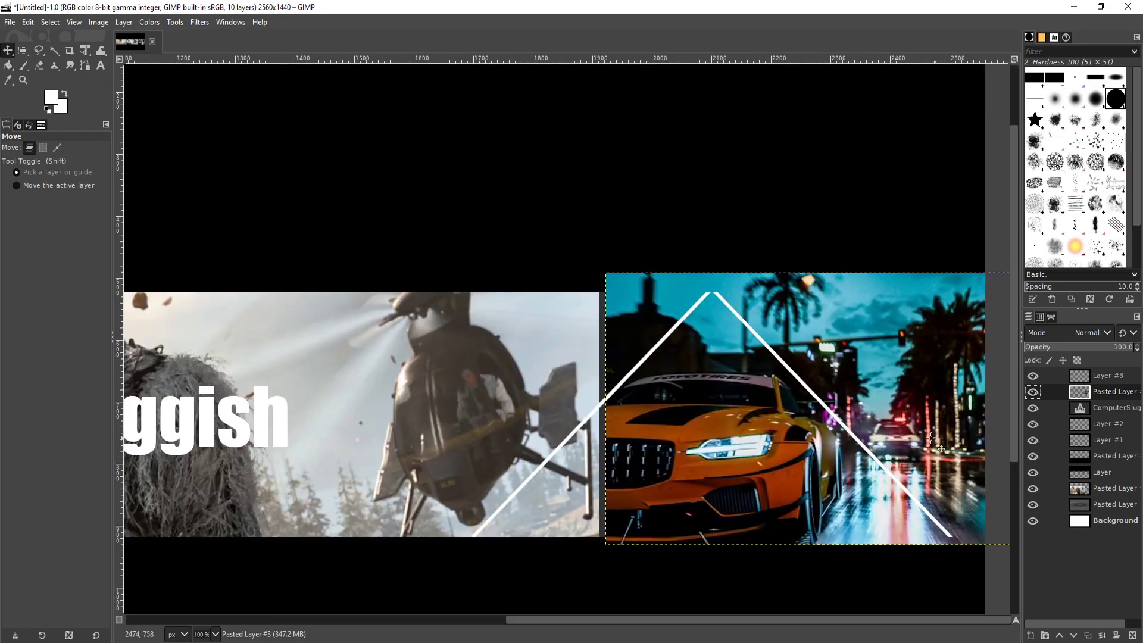
click(39, 67)
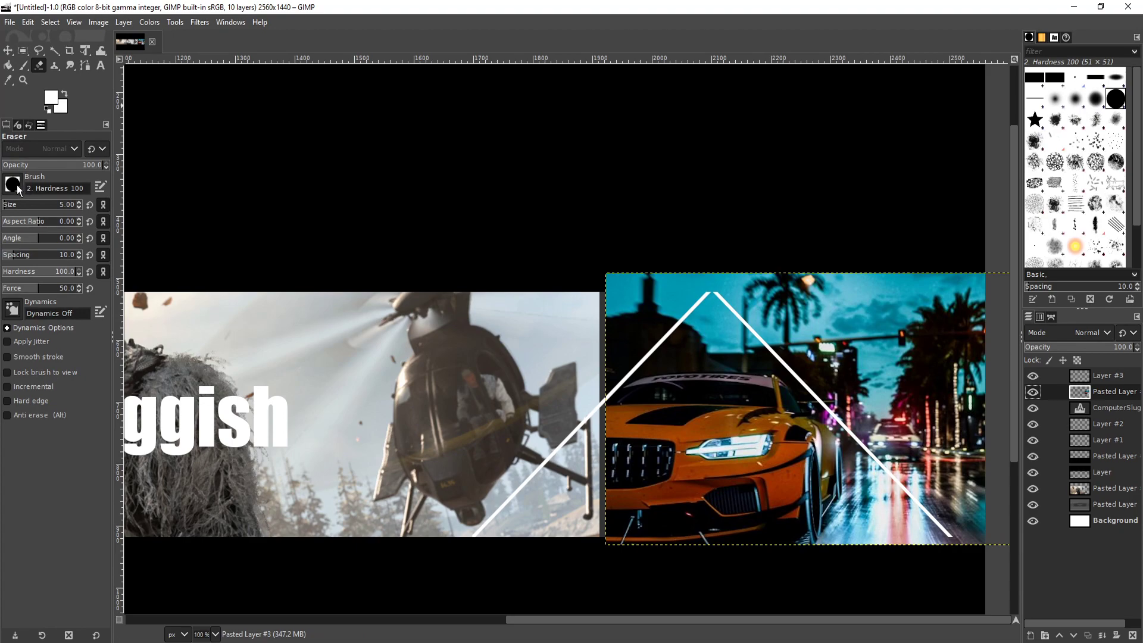
drag(22, 207, 34, 207)
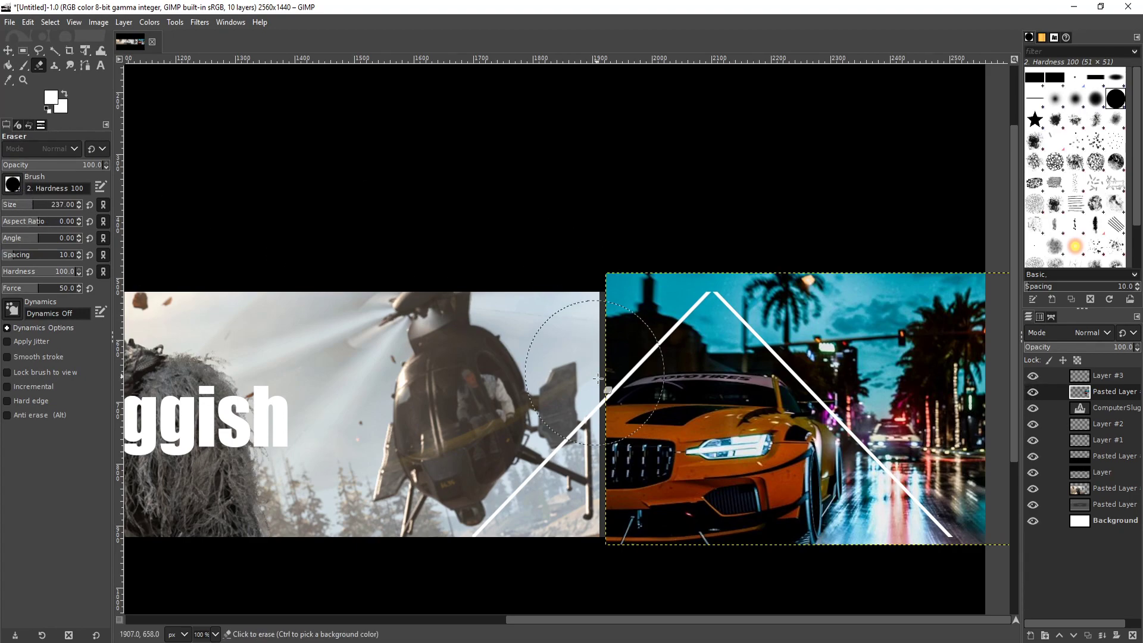
mouse_move(631, 345)
mouse_down()
mouse_move(701, 536)
mouse_move(615, 447)
mouse_move(736, 527)
mouse_move(815, 528)
mouse_move(869, 569)
mouse_move(793, 483)
mouse_move(738, 447)
mouse_move(592, 273)
mouse_move(633, 360)
mouse_up()
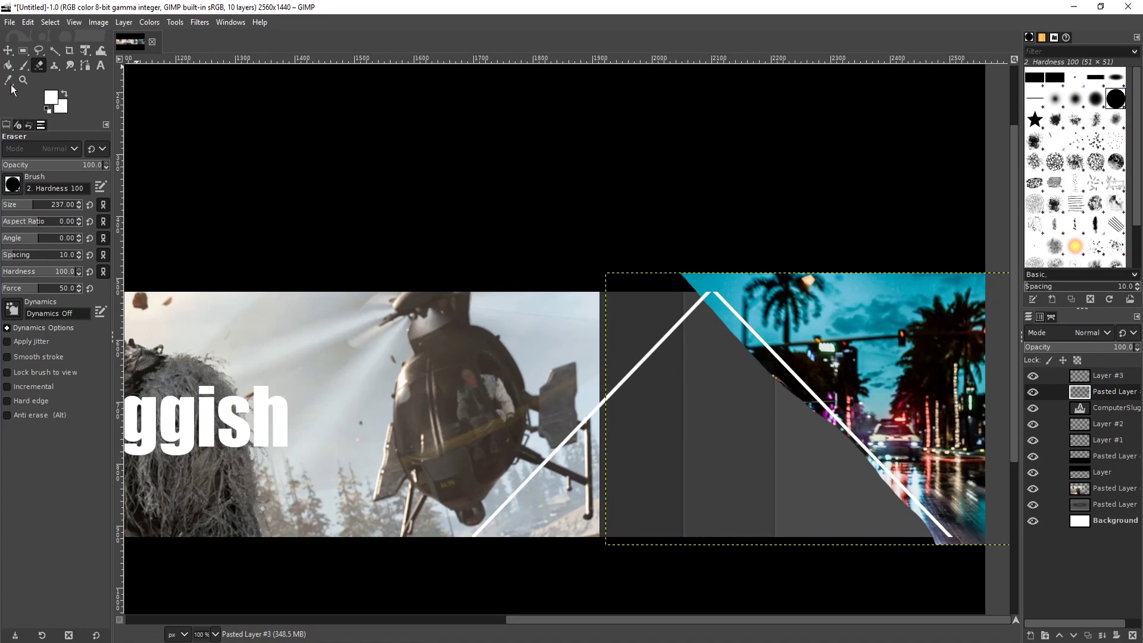
Select and delete the parts of the car image that extend above and below the banner strip, and clear the selection
click(23, 51)
drag(603, 228, 1028, 292)
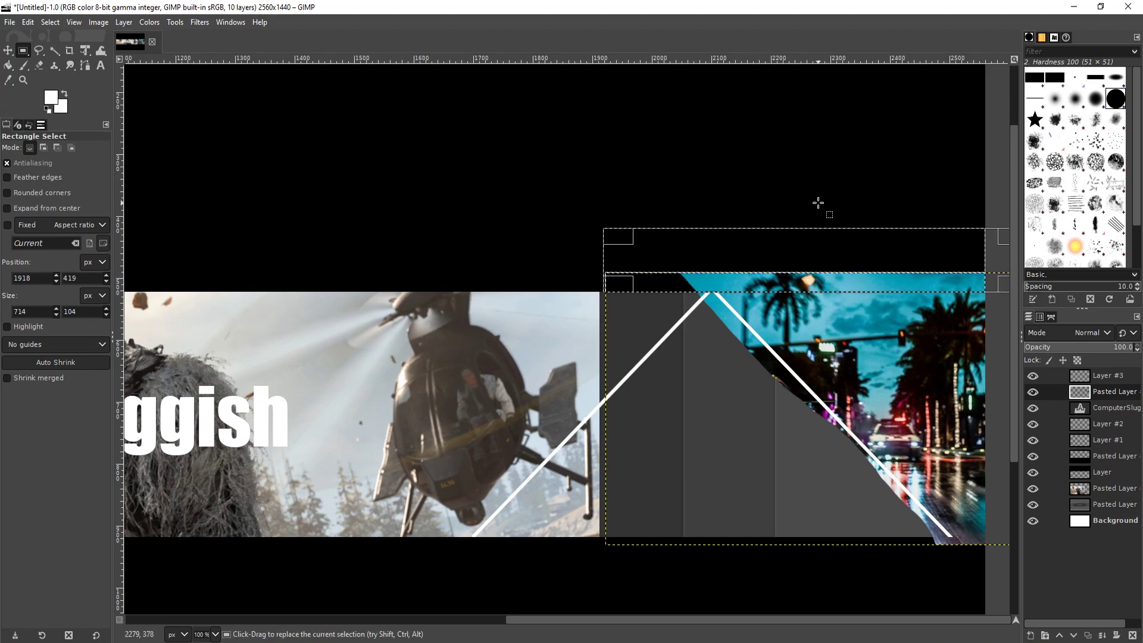
drag(816, 583, 1035, 538)
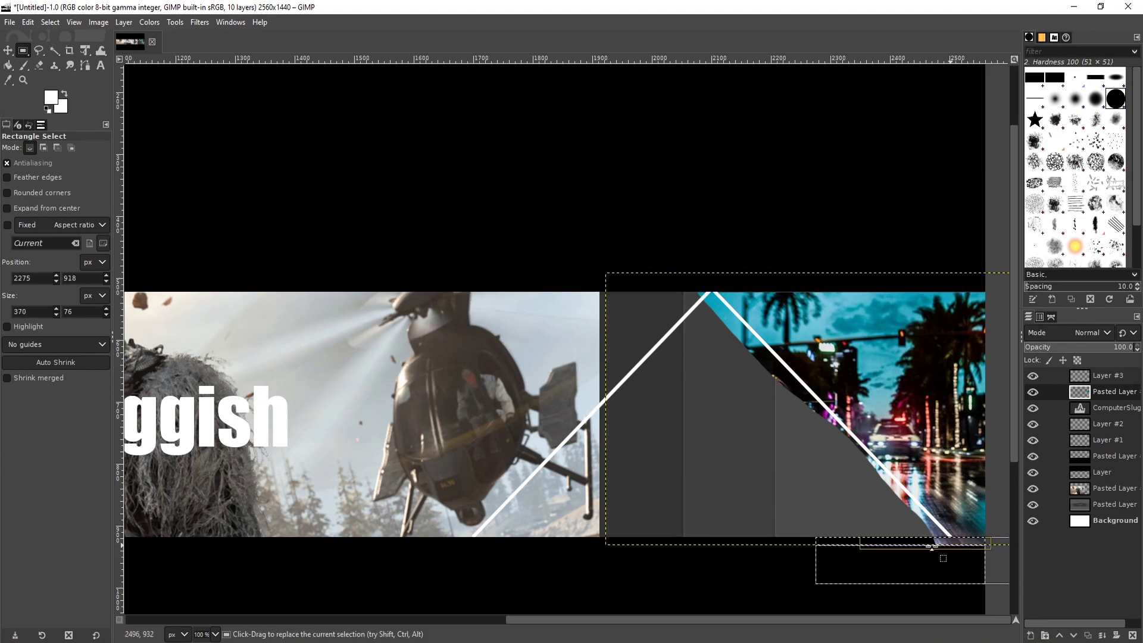
click(733, 570)
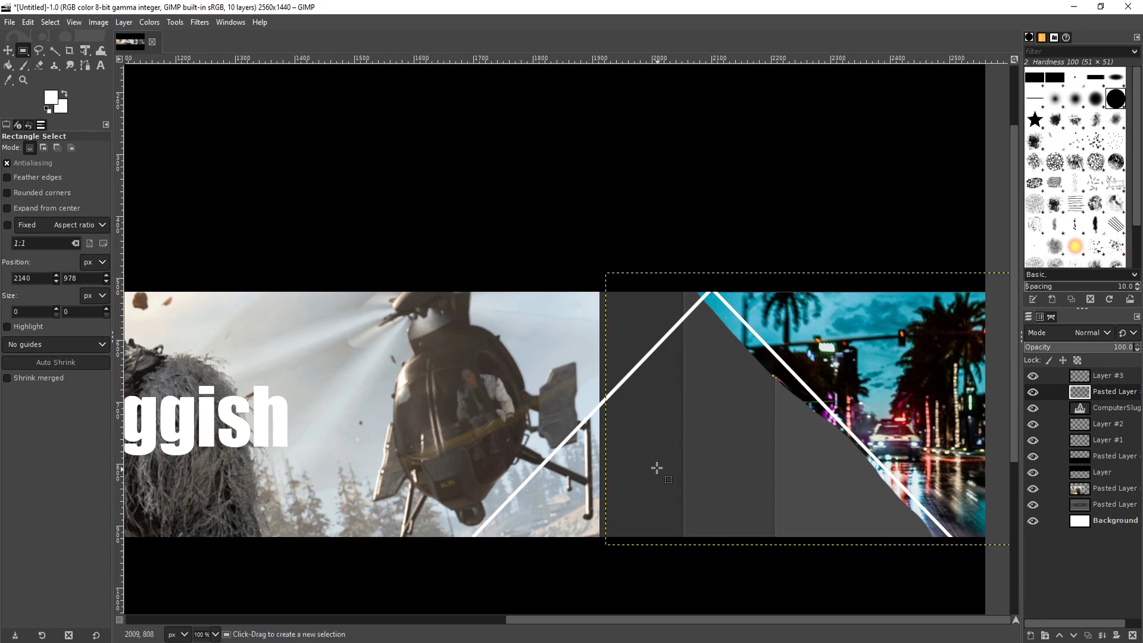
Erase the leftover strip of car image beyond the descending white line with the Eraser at size 46
click(40, 66)
scroll(857, 446, left, 5)
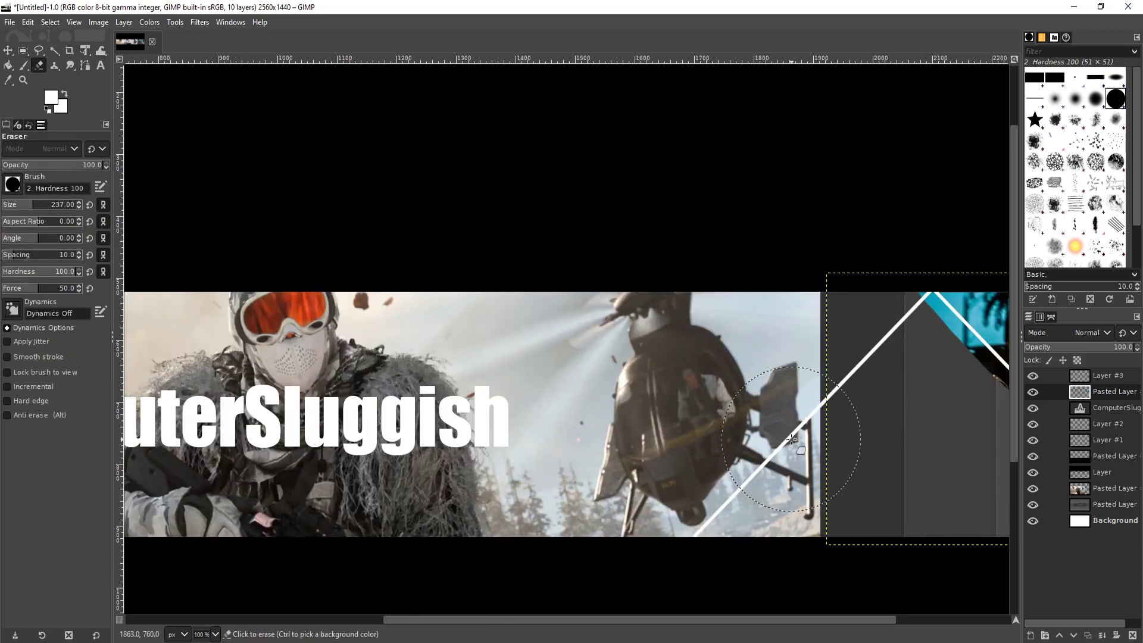
scroll(791, 441, right, 5)
scroll(851, 437, up, 1)
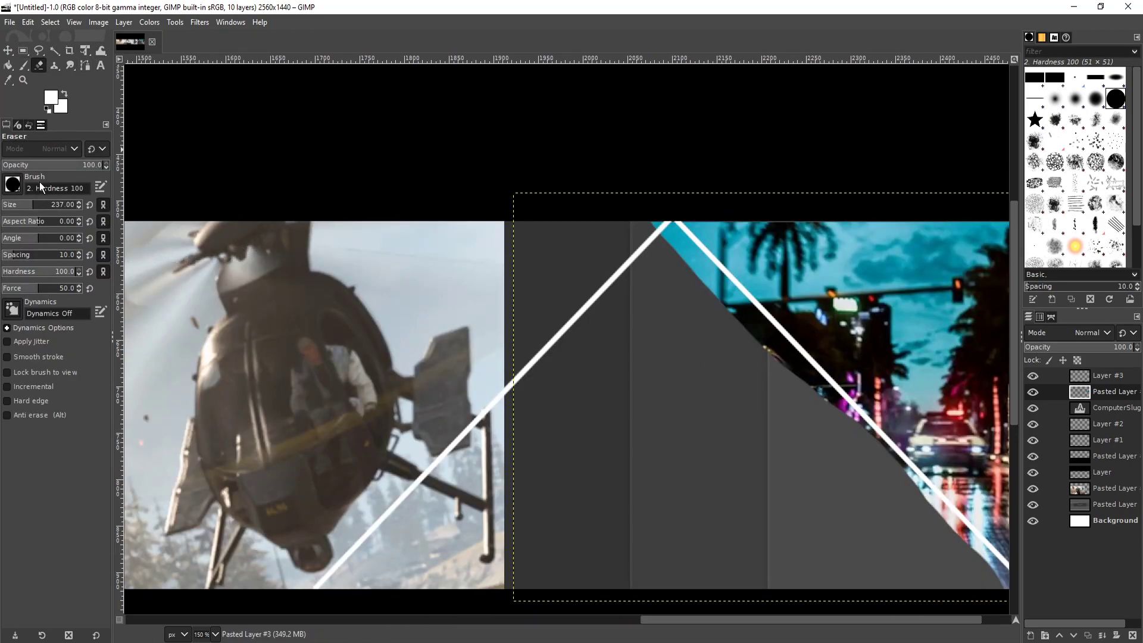
mouse_move(638, 217)
mouse_down()
mouse_move(712, 292)
mouse_move(672, 245)
mouse_up()
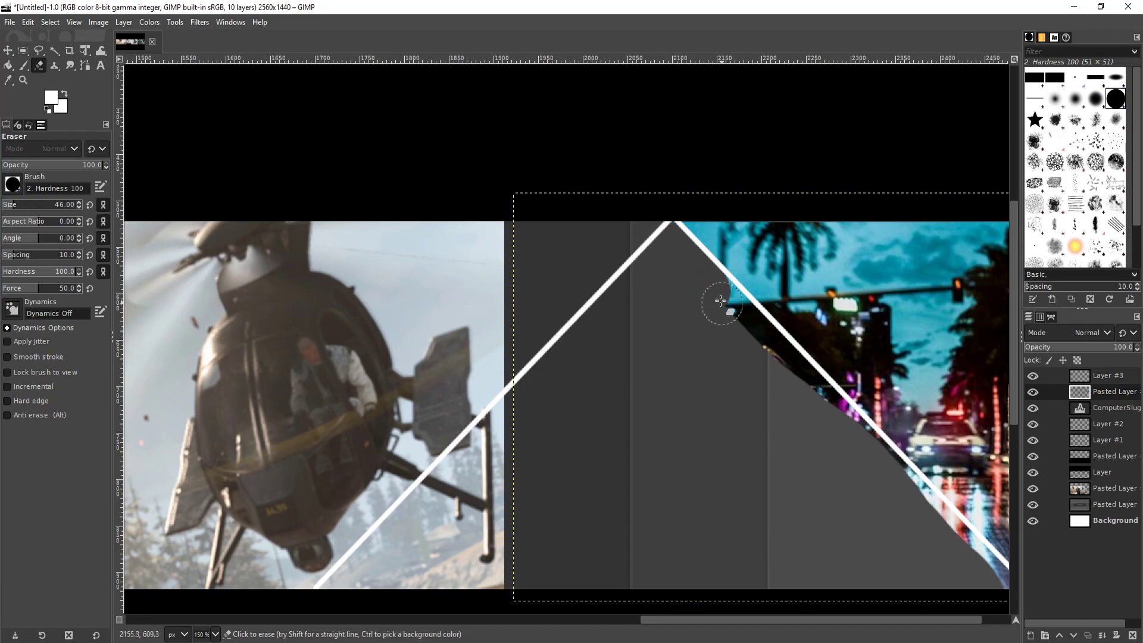
drag(723, 302, 992, 580)
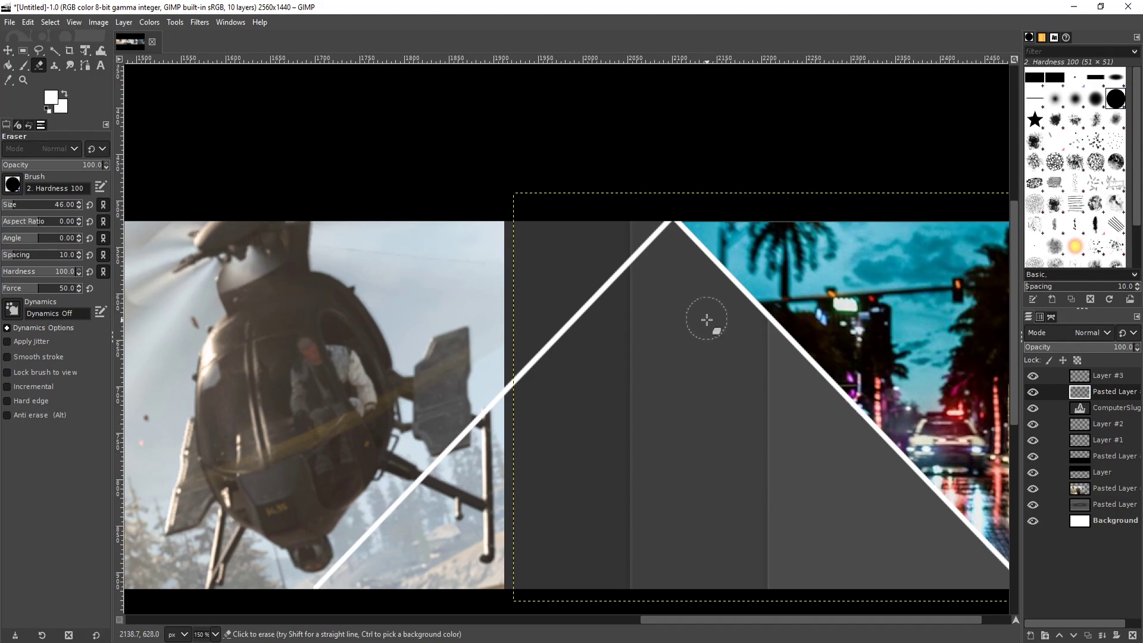
scroll(703, 316, down, 2)
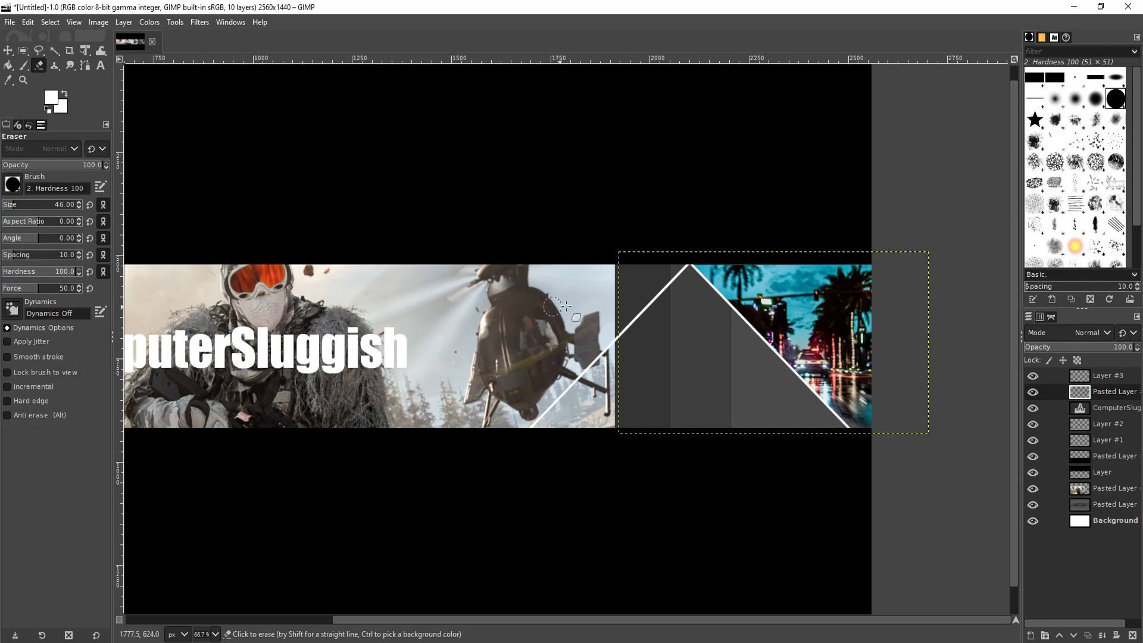
Rename the soldier and helicopter image layer as "warzone bck"
click(1116, 487)
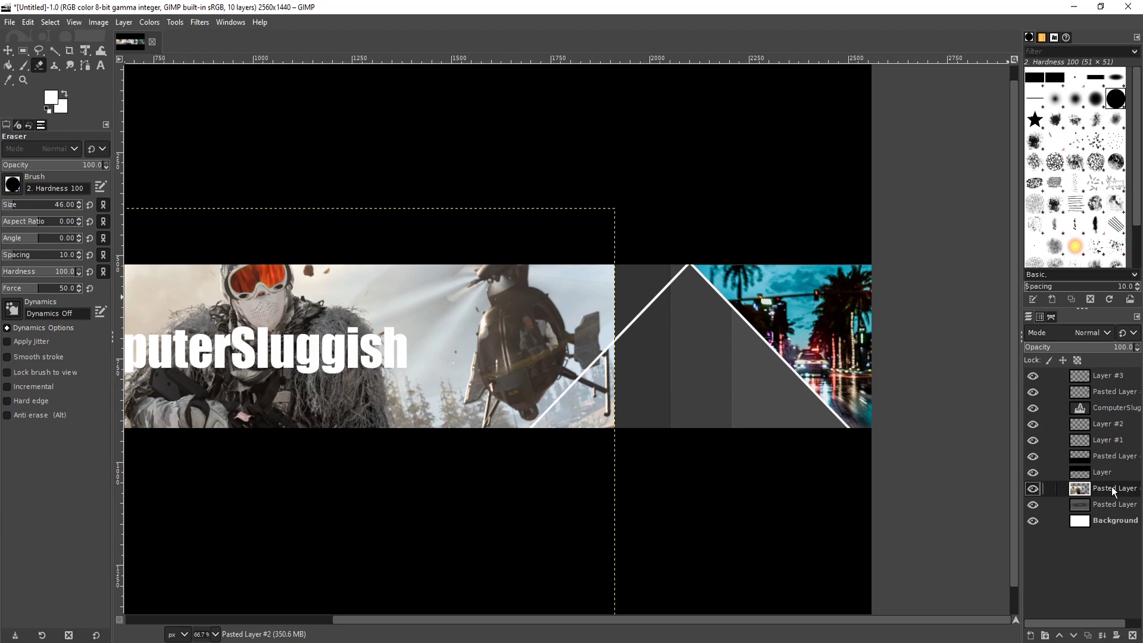
double_click(1113, 489)
click(1115, 488)
drag(1092, 488, 1140, 489)
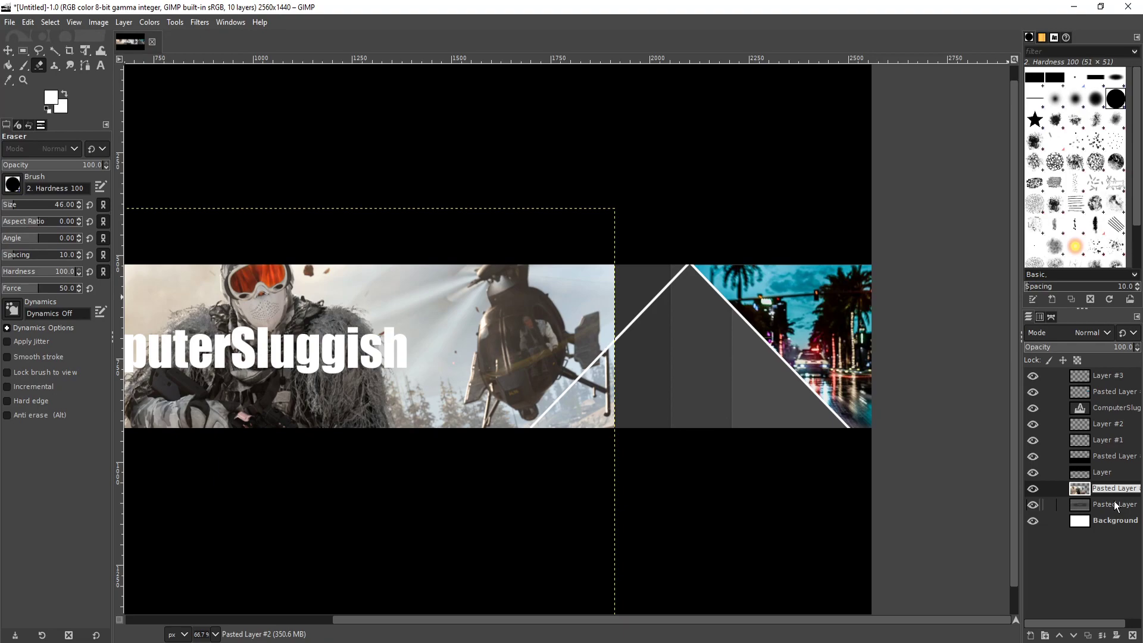
text(warzone bck)
key(Return)
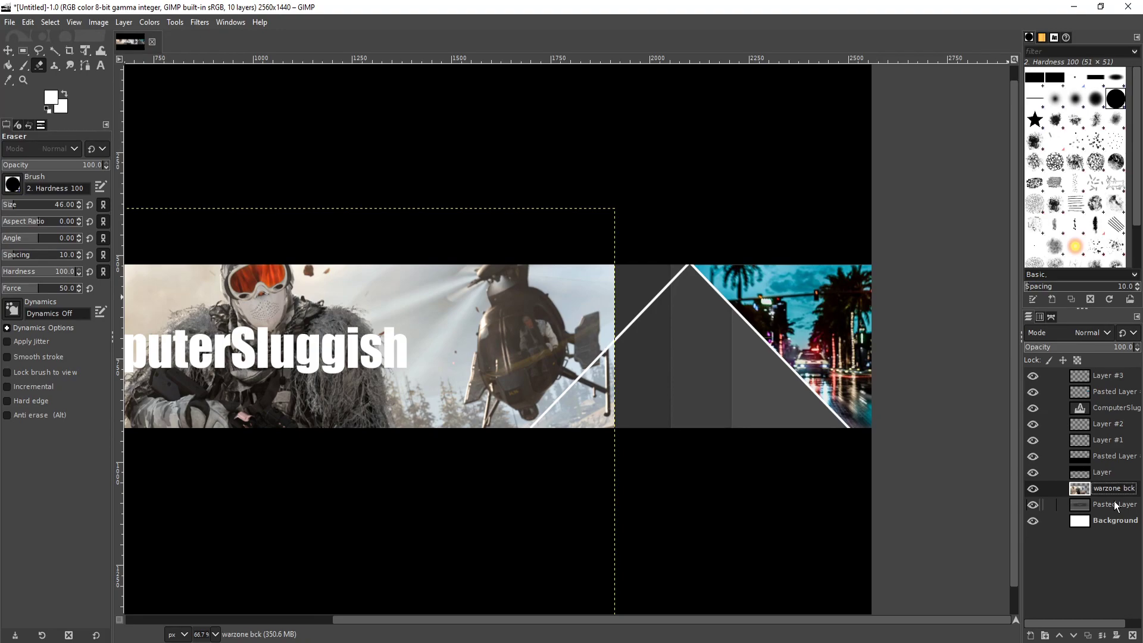
Check what Layer #3 holds by hiding and showing it, and rename it as "white lines"
click(1100, 377)
click(1036, 374)
click(1034, 374)
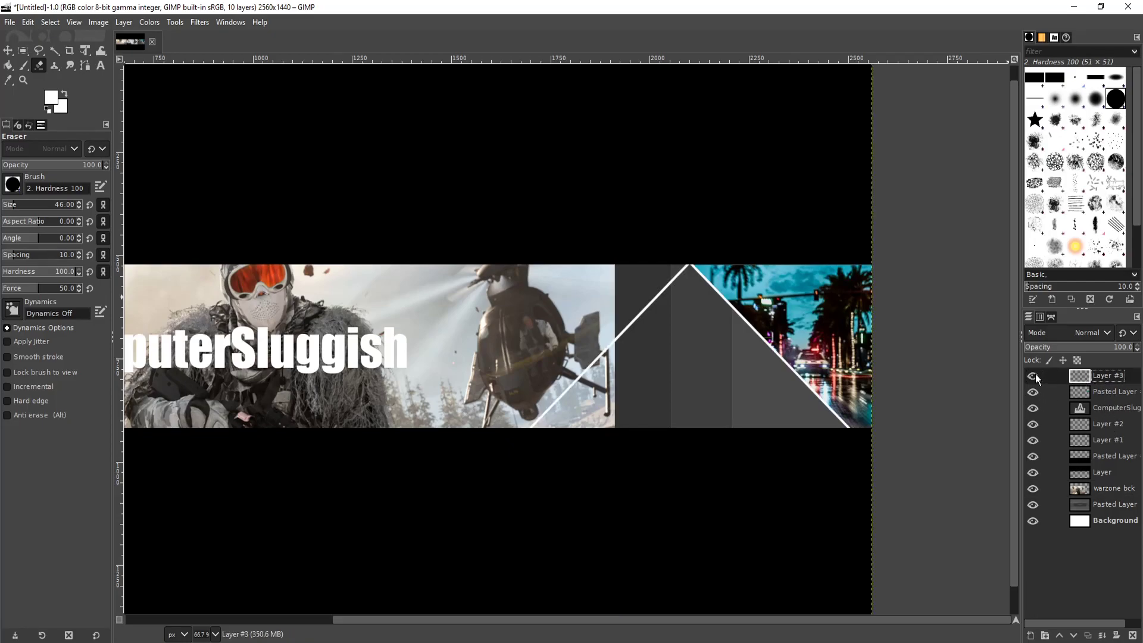
double_click(1115, 376)
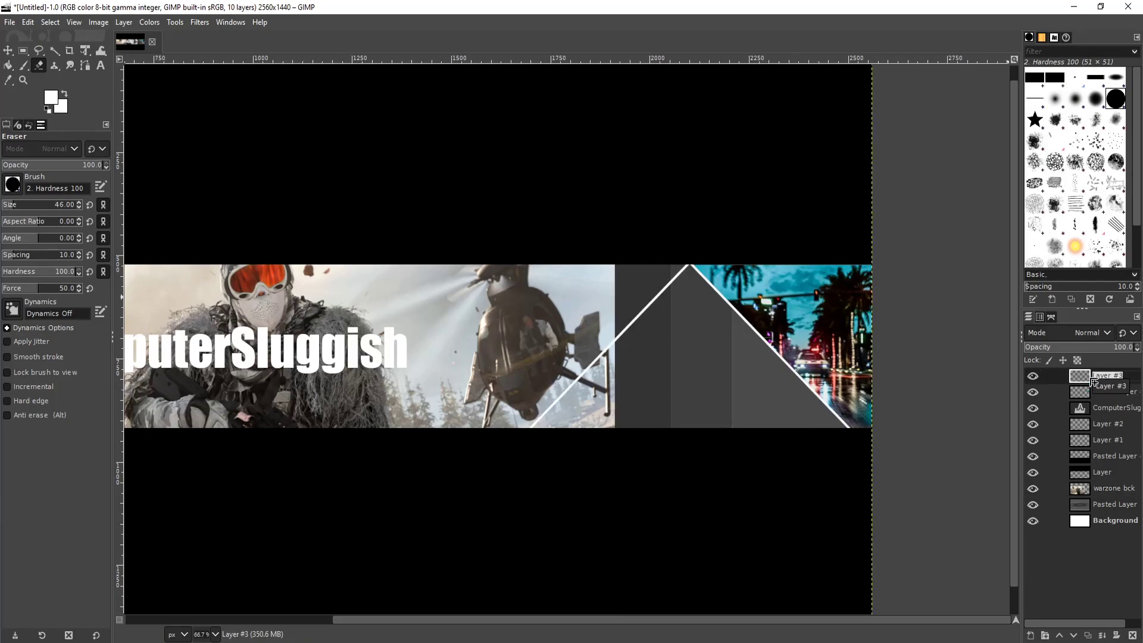
click(1094, 375)
key(BackSpace)
key(BackSpace)
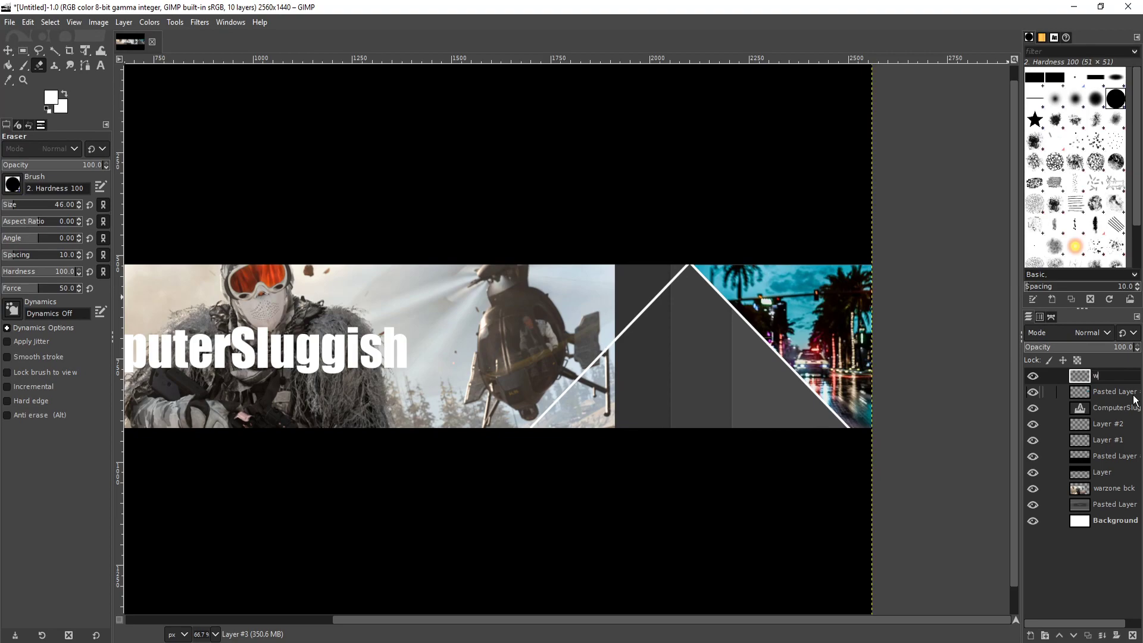
text(white lines)
key(Return)
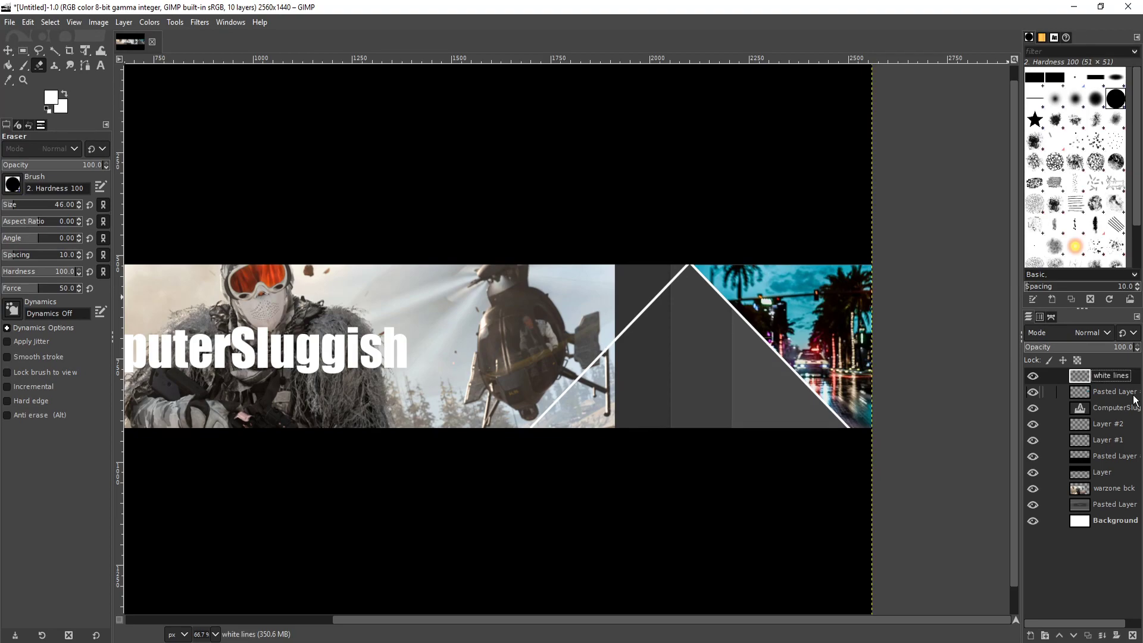
Hide and show the car image layer to identify it, and rename it as "nfs bck"
click(1109, 391)
click(1034, 391)
click(1034, 390)
double_click(1099, 392)
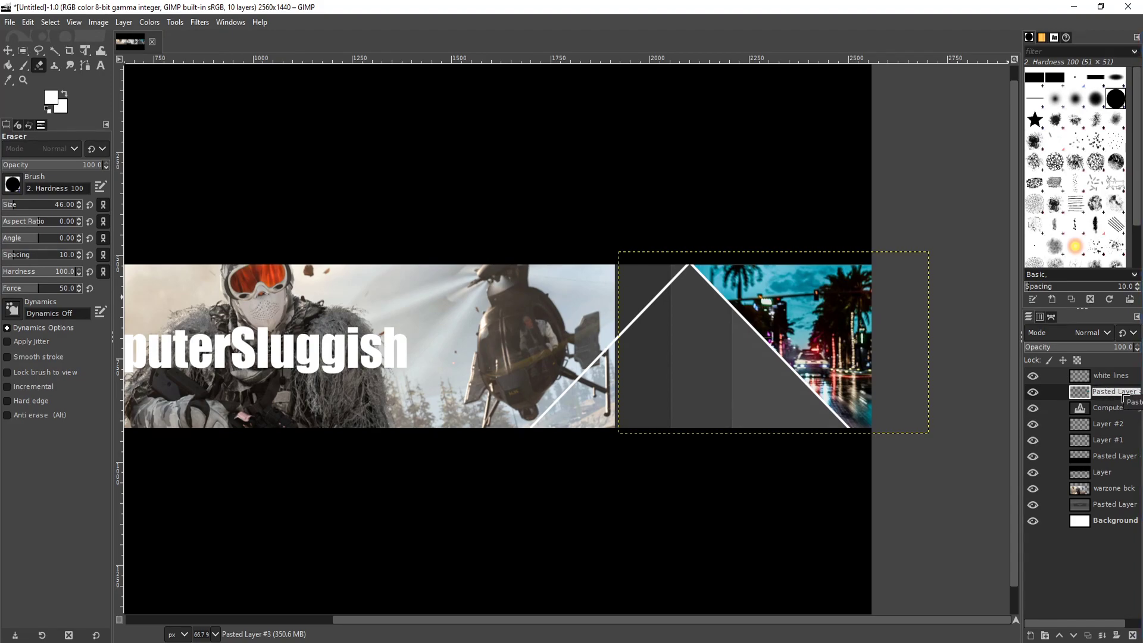
key(End)
key(Return)
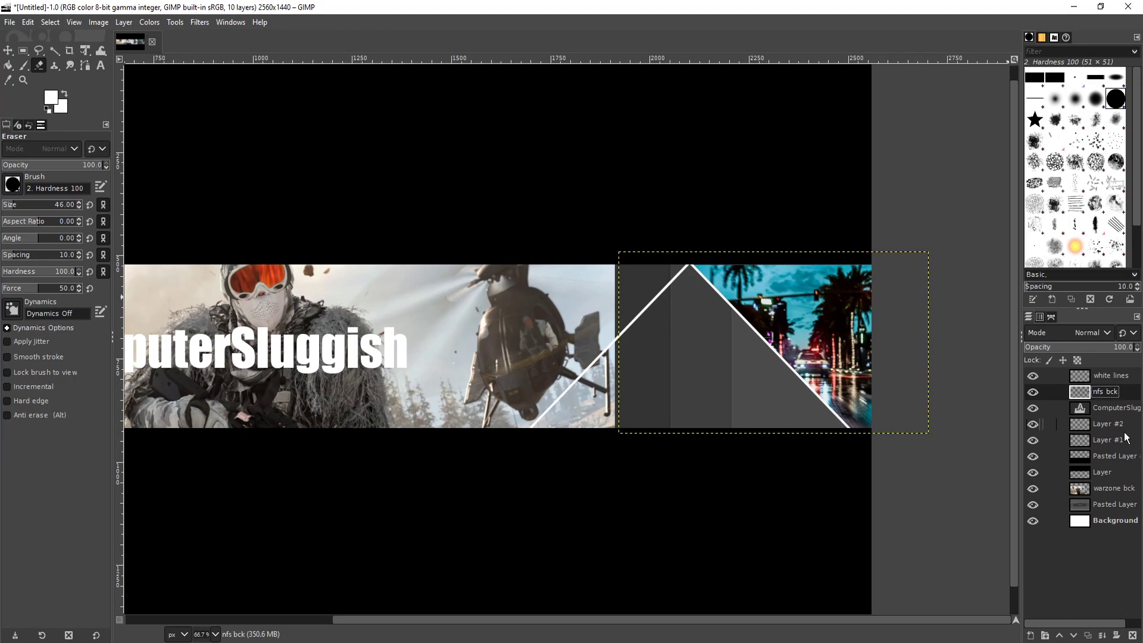
Select Layer #2 and switch its visibility off and on to identify its content
click(1062, 423)
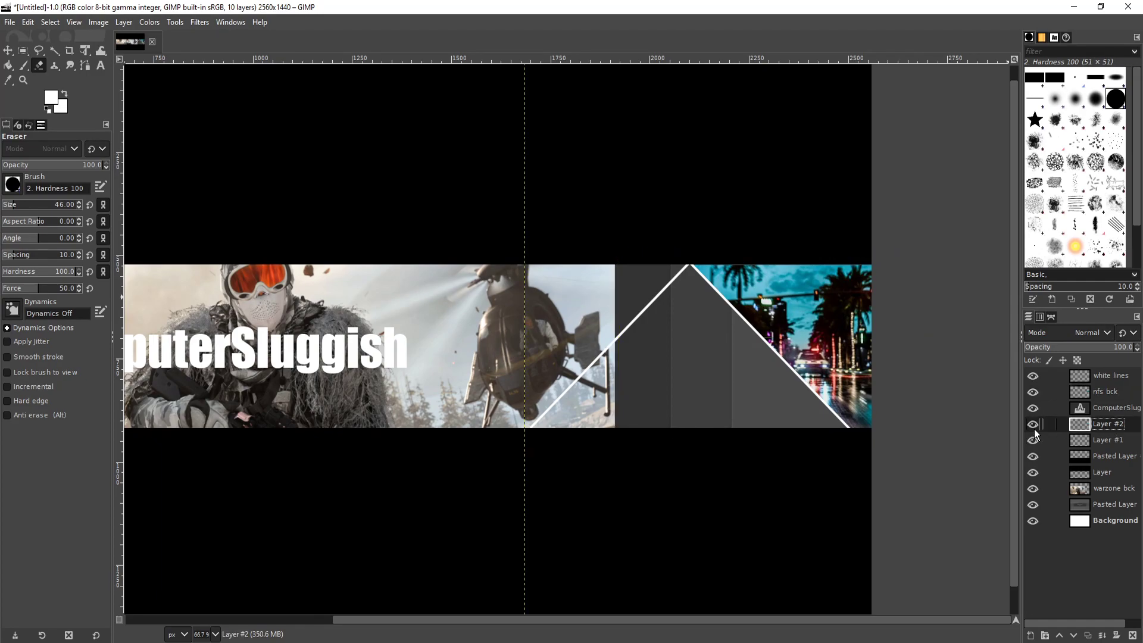
ctrl+scroll(681, 388, down, 2)
ctrl+scroll(583, 396, up, 1)
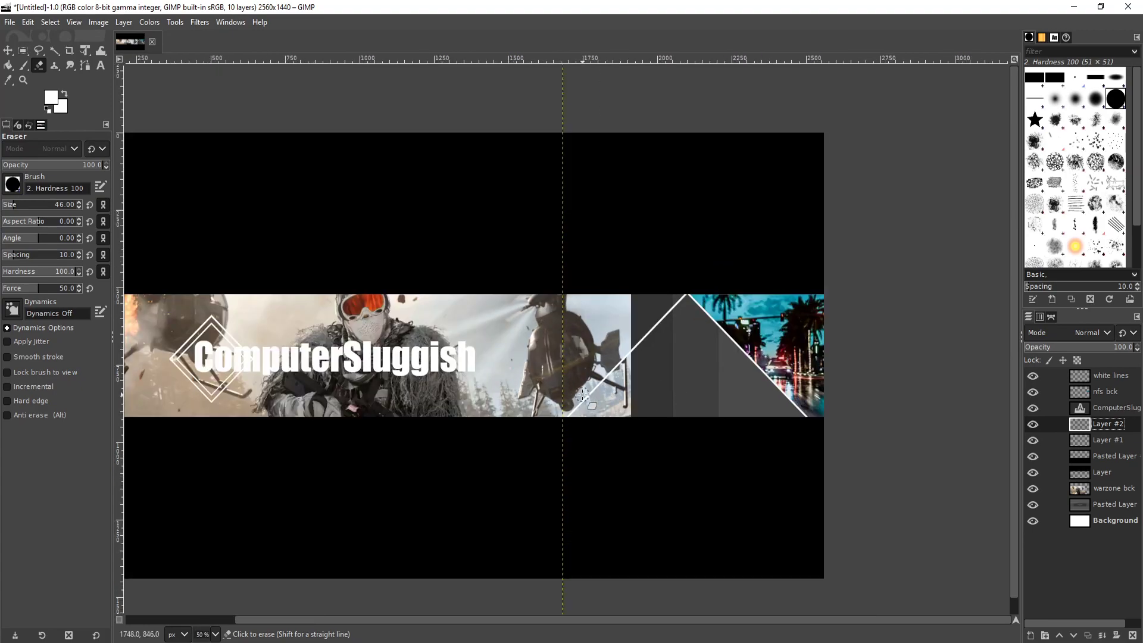
click(1033, 423)
click(1033, 424)
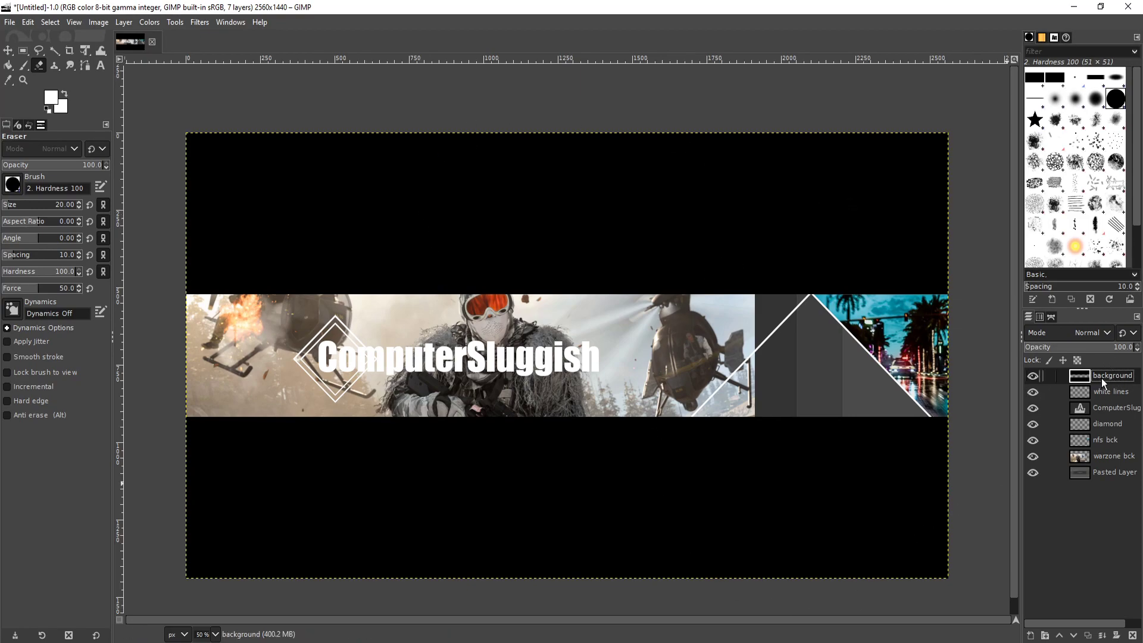
Check the white lines, title, diamond, nfs bck and warzone bck layers by hiding and showing each in turn
click(1034, 394)
click(1034, 394)
click(1034, 409)
click(1034, 407)
click(1034, 425)
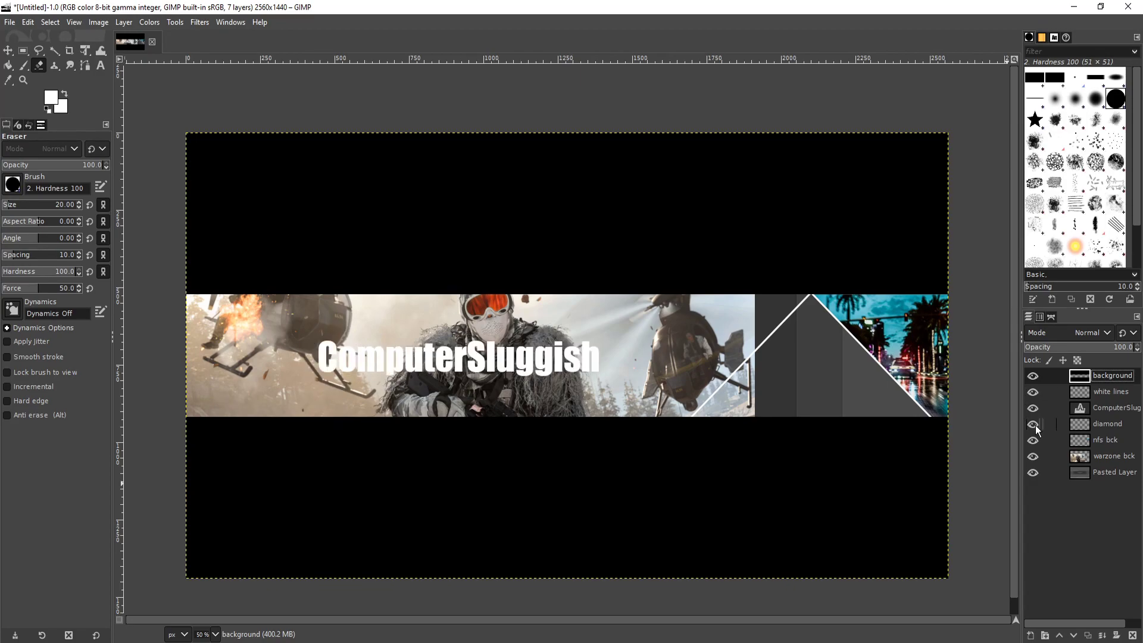
click(1034, 425)
click(1032, 441)
click(1032, 442)
click(1033, 456)
click(1033, 456)
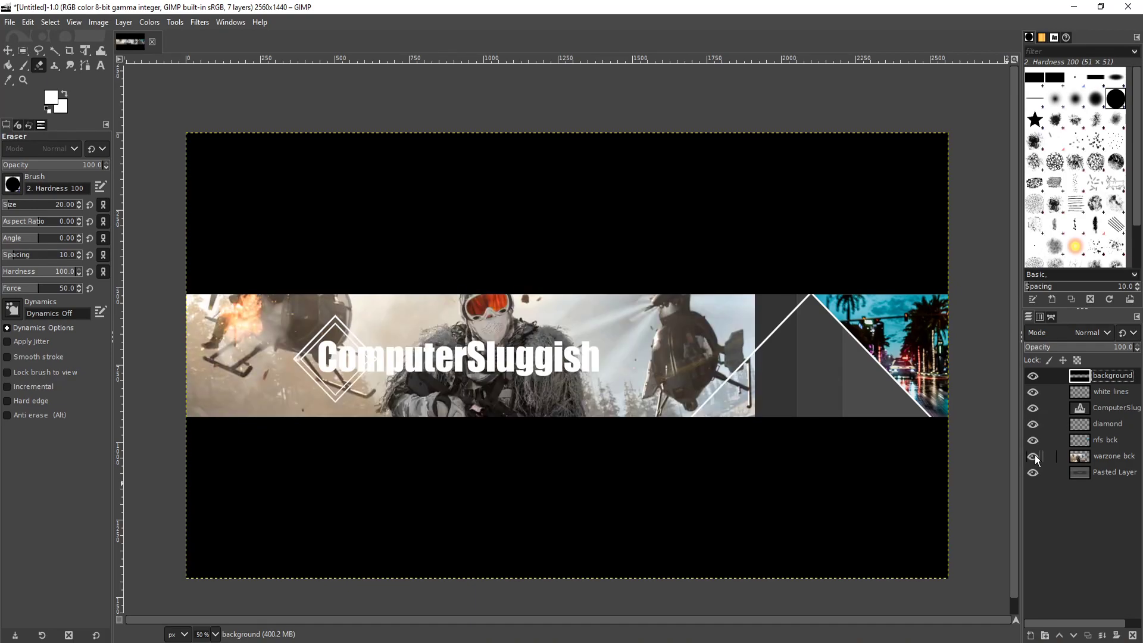
Enlarge the warzone bck layer proportionally to about 1.11 times its size with Unified Transform, and move it down so the soldier's head sits inside the banner strip
click(1124, 457)
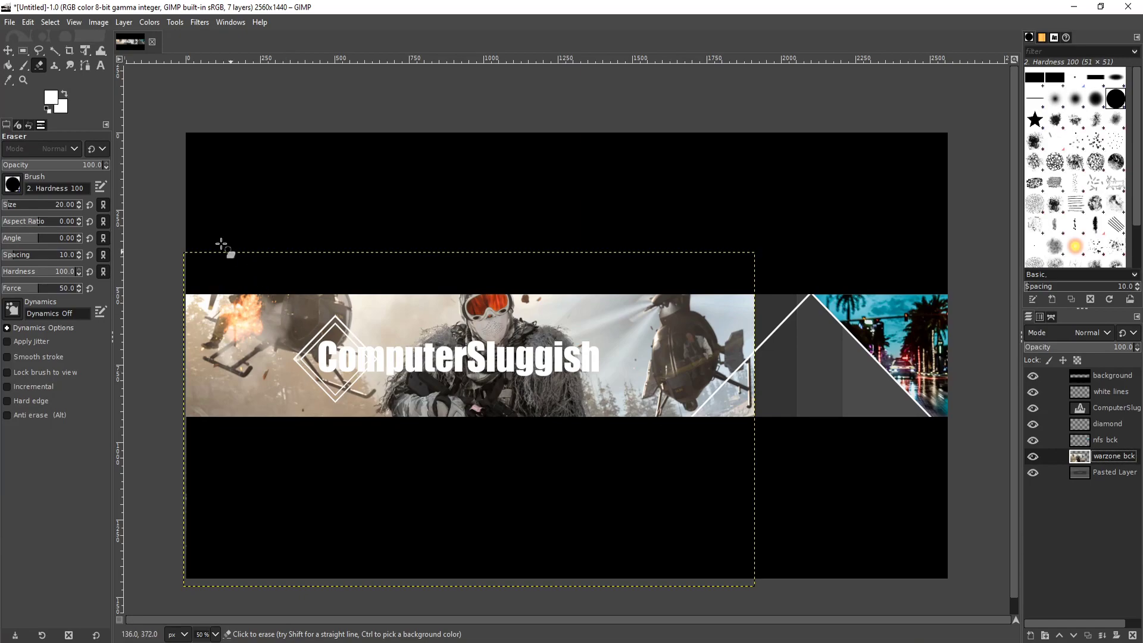
click(85, 52)
click(589, 343)
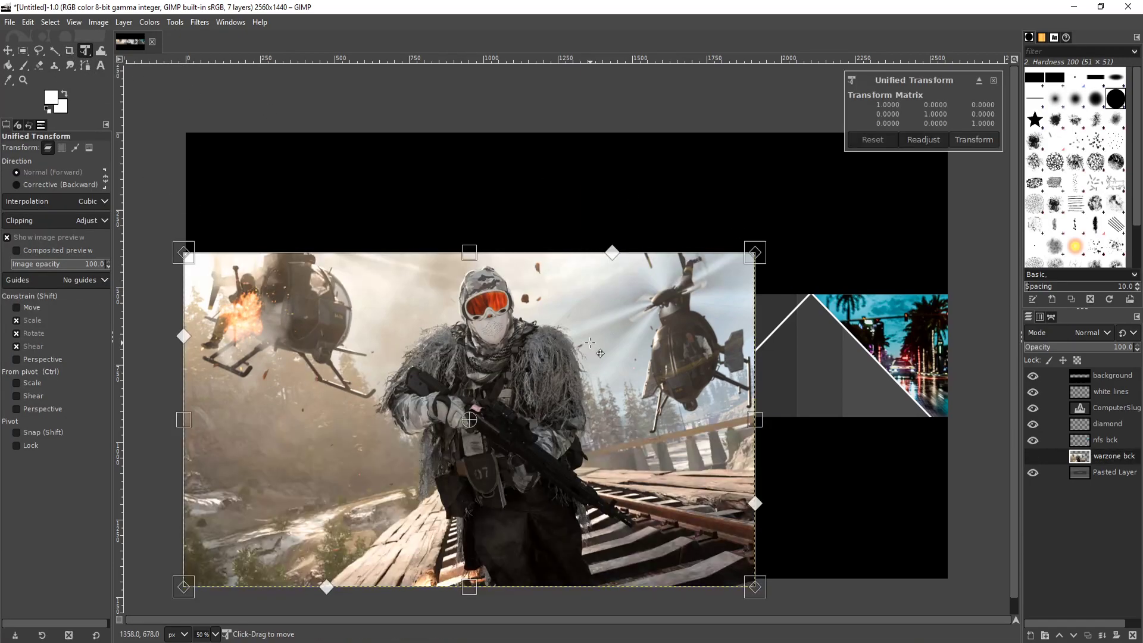
drag(758, 245, 840, 244)
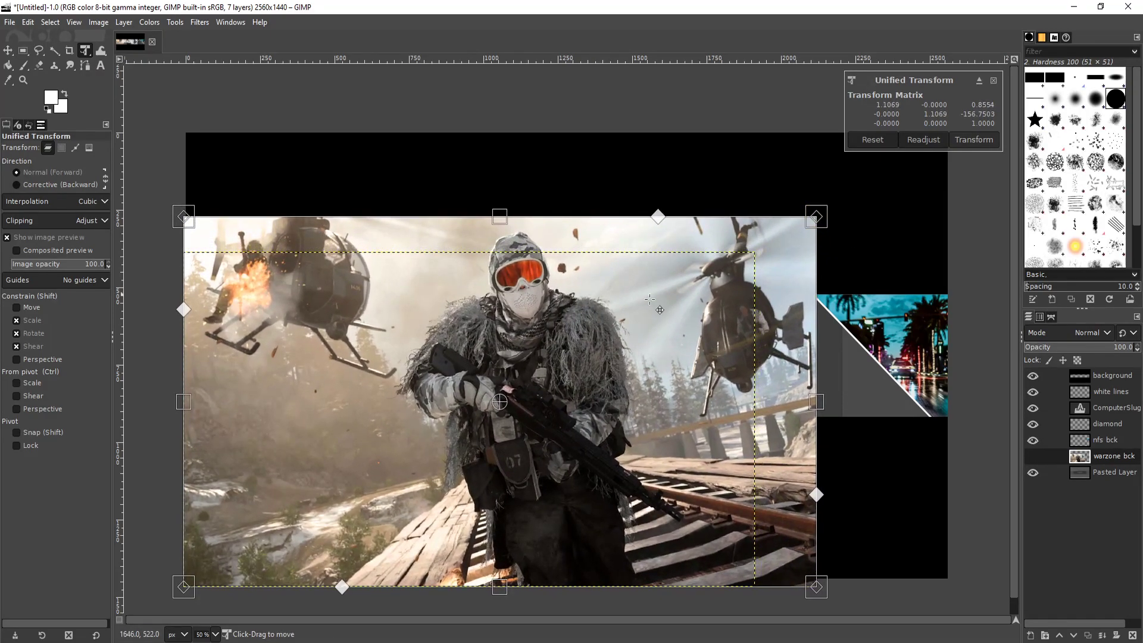
click(974, 140)
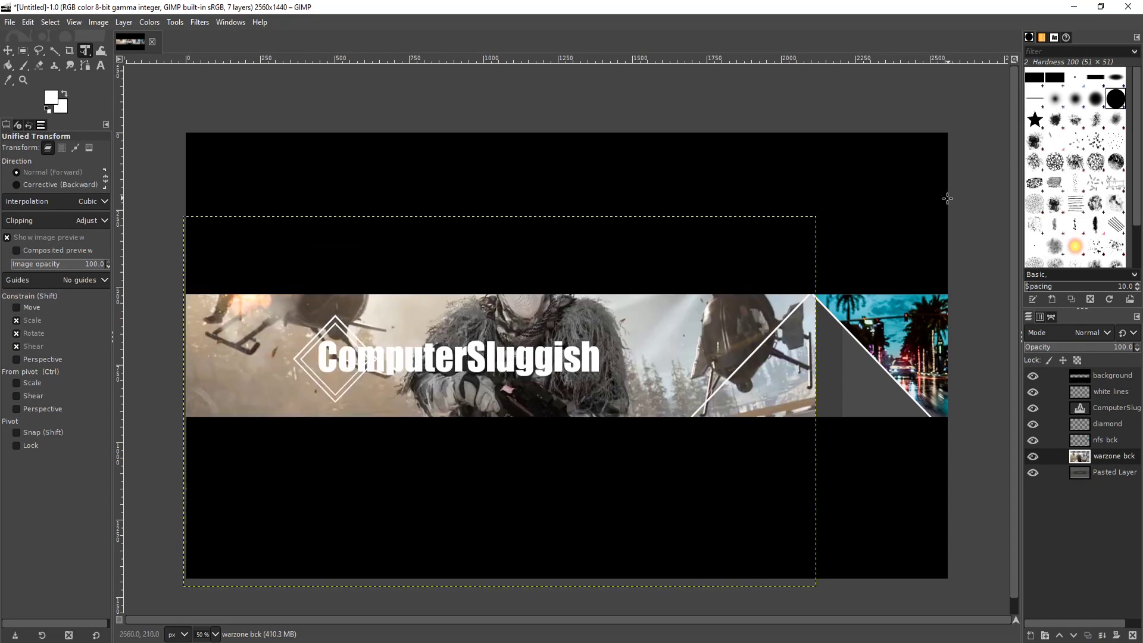
click(8, 51)
drag(554, 325, 553, 374)
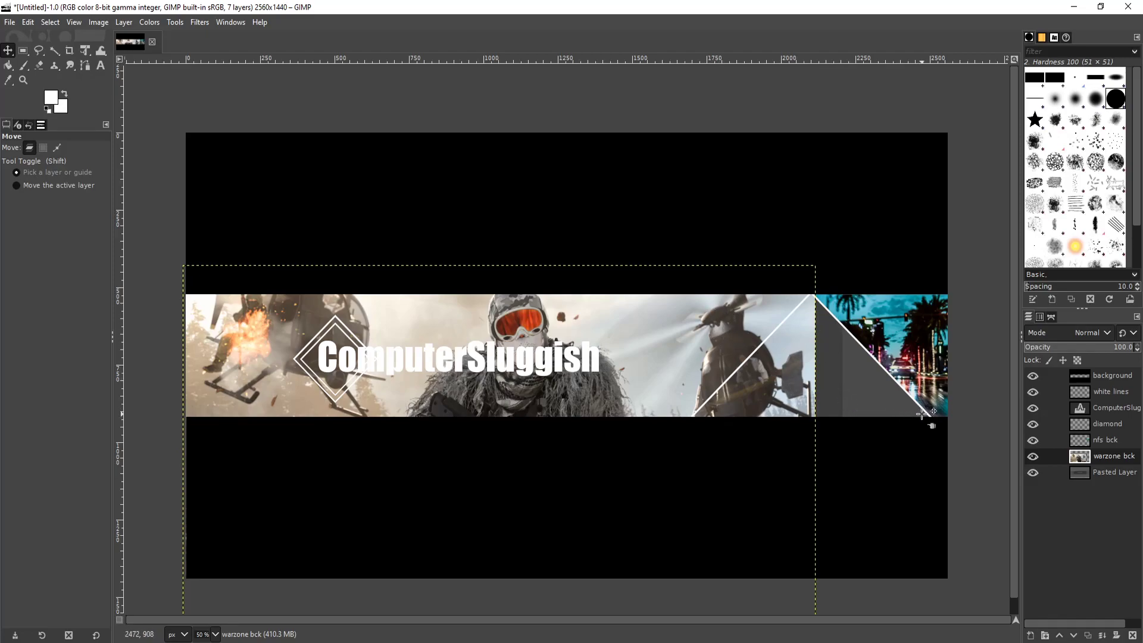
Copy image 3 from the images folder and paste it as a new layer directly above nfs bck
double_click(1106, 439)
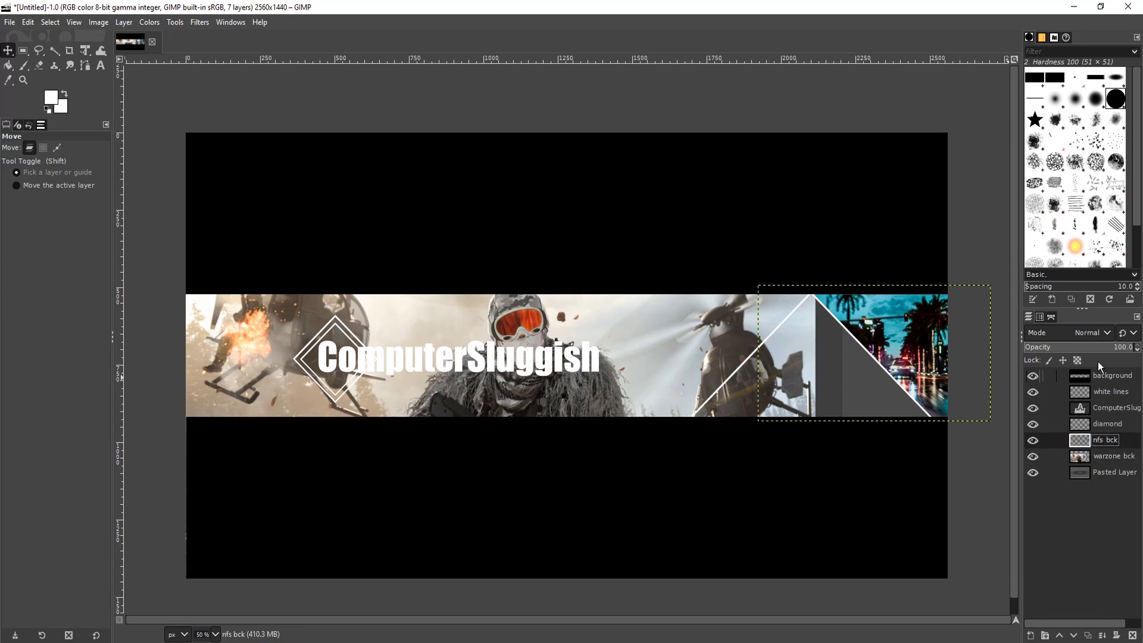
key(alt+Tab)
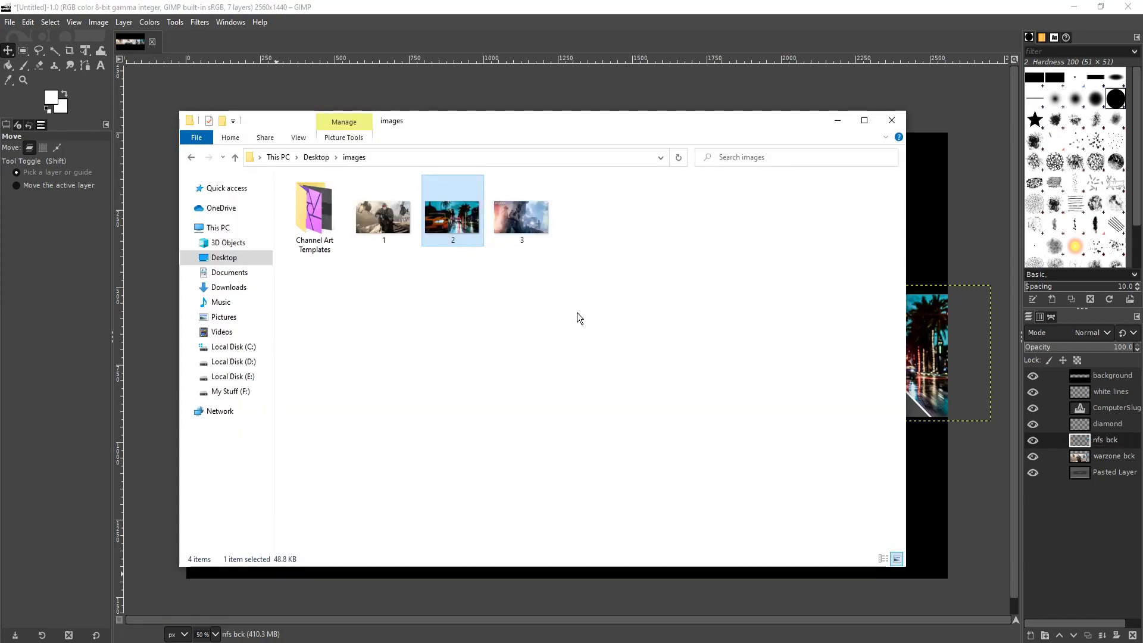
double_click(537, 206)
right_click(330, 275)
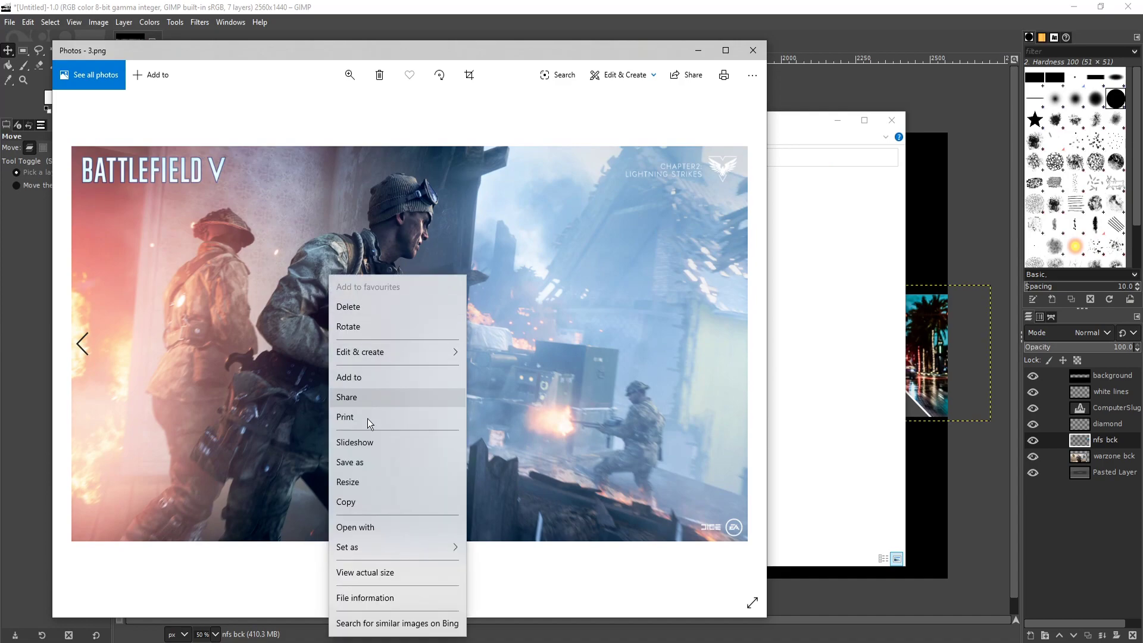
click(366, 504)
click(608, 6)
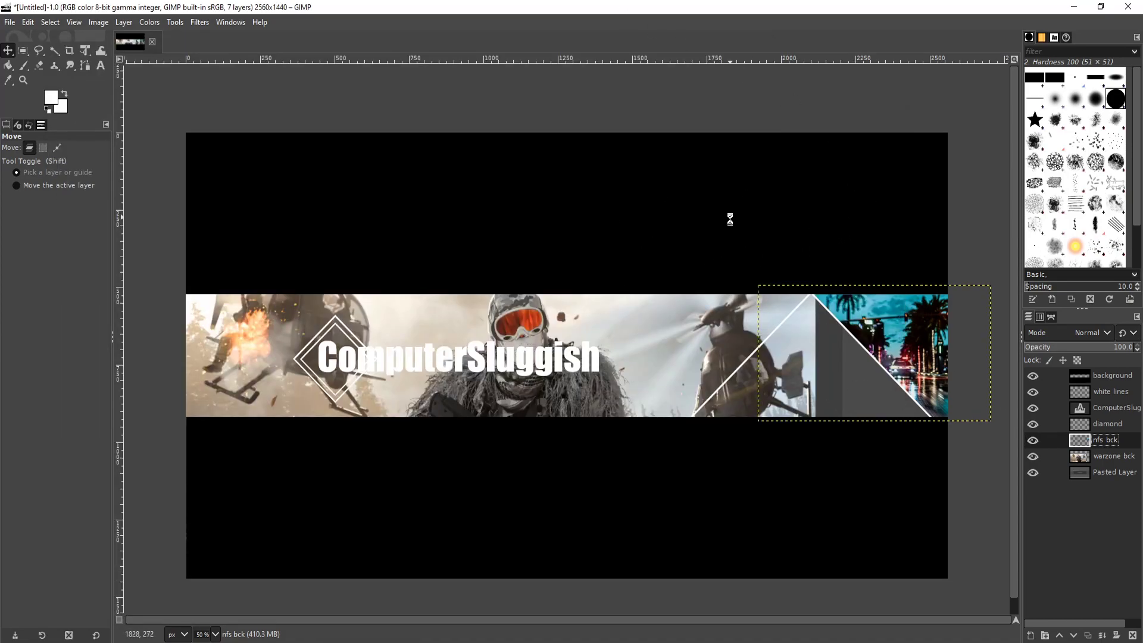
key(ctrl+v)
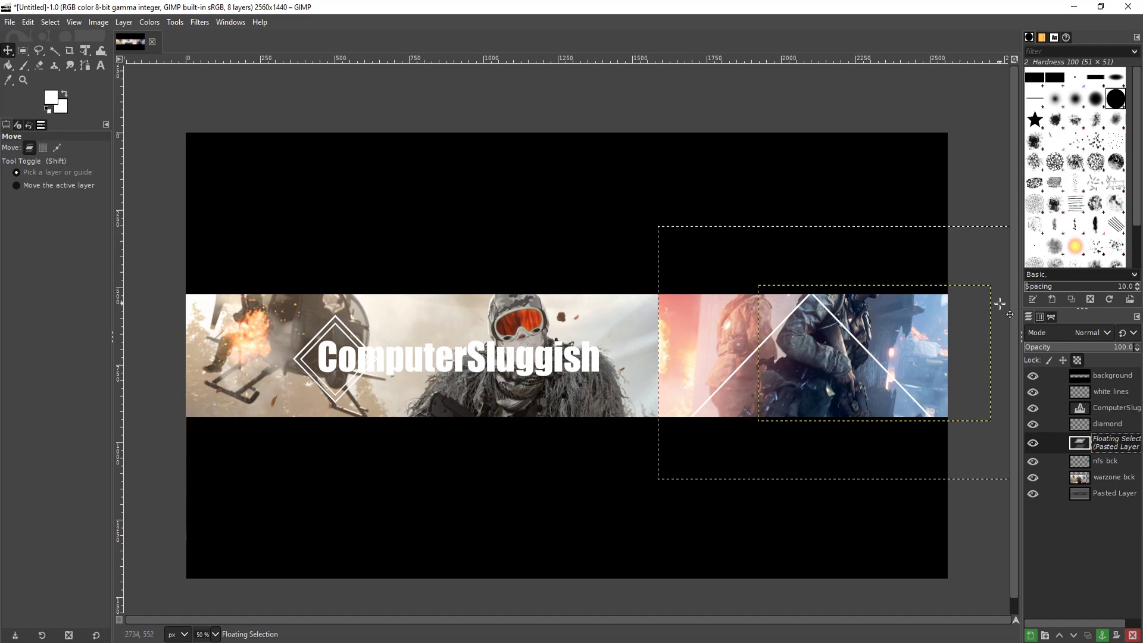
click(1030, 635)
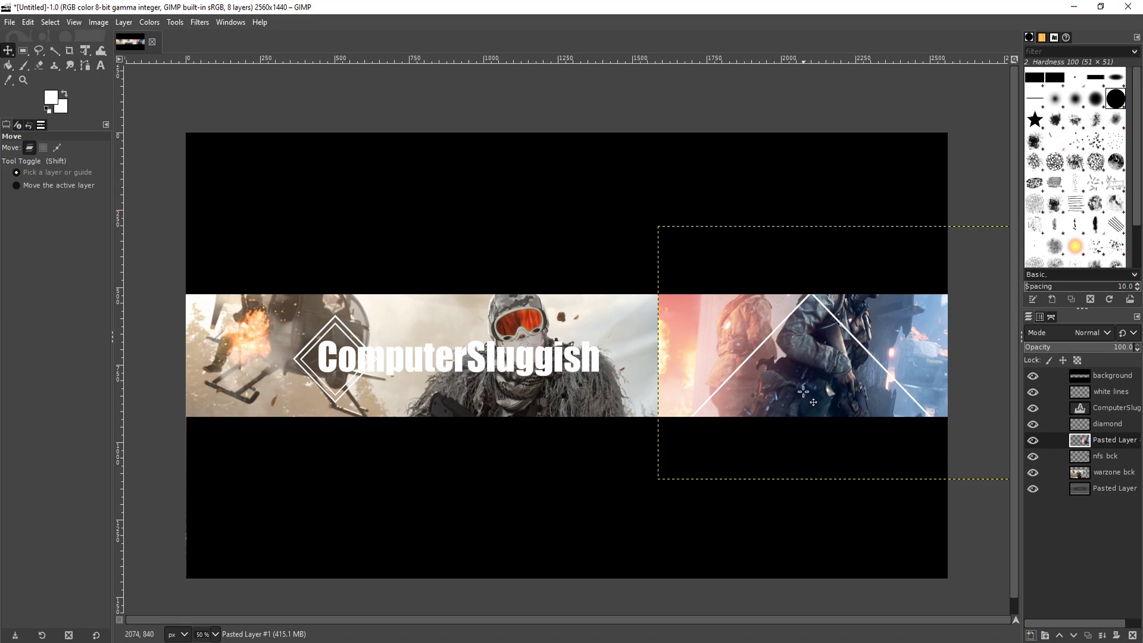
Shrink the pasted Battlefield V layer proportionally to about 0.72 of its size with Unified Transform, and position it behind the white line triangle
drag(818, 370, 769, 425)
key(Escape)
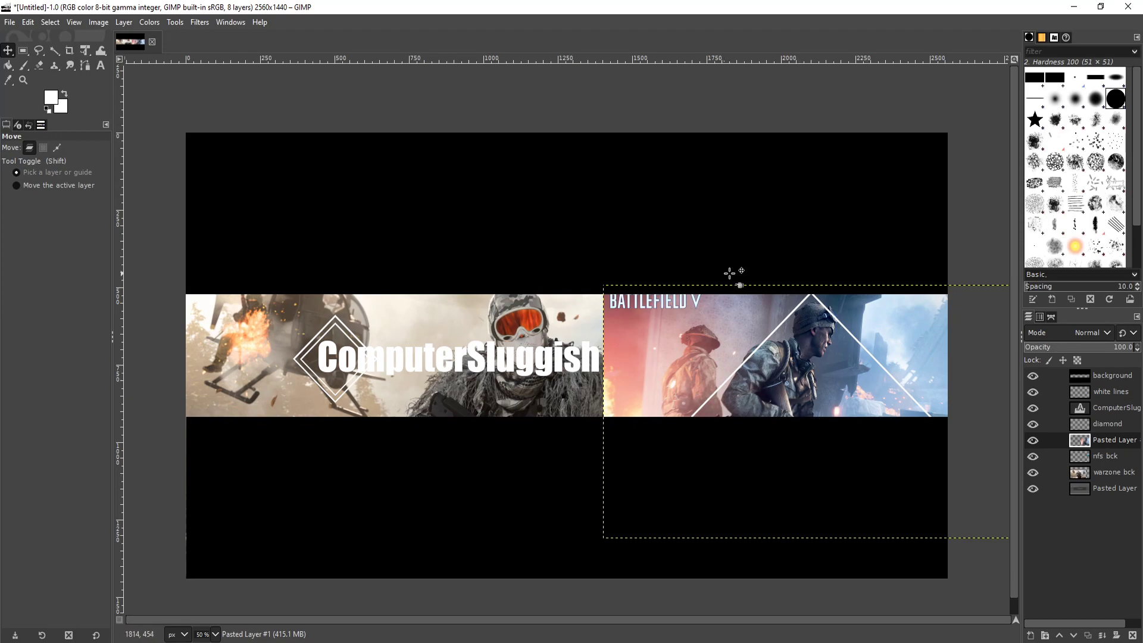
click(83, 51)
click(787, 372)
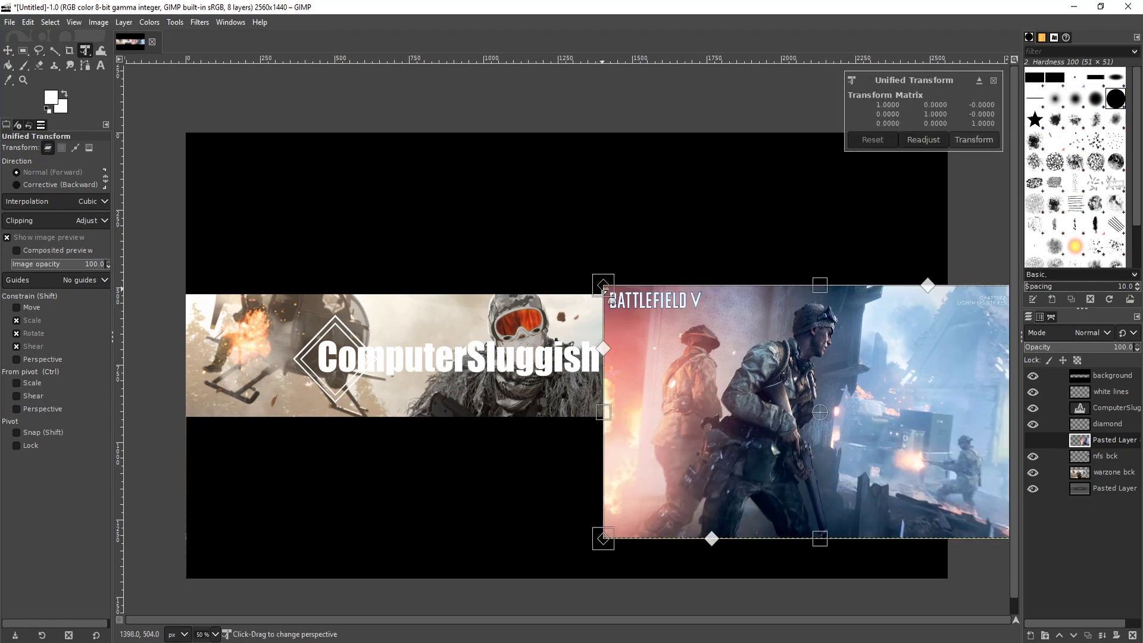
drag(602, 280, 717, 366)
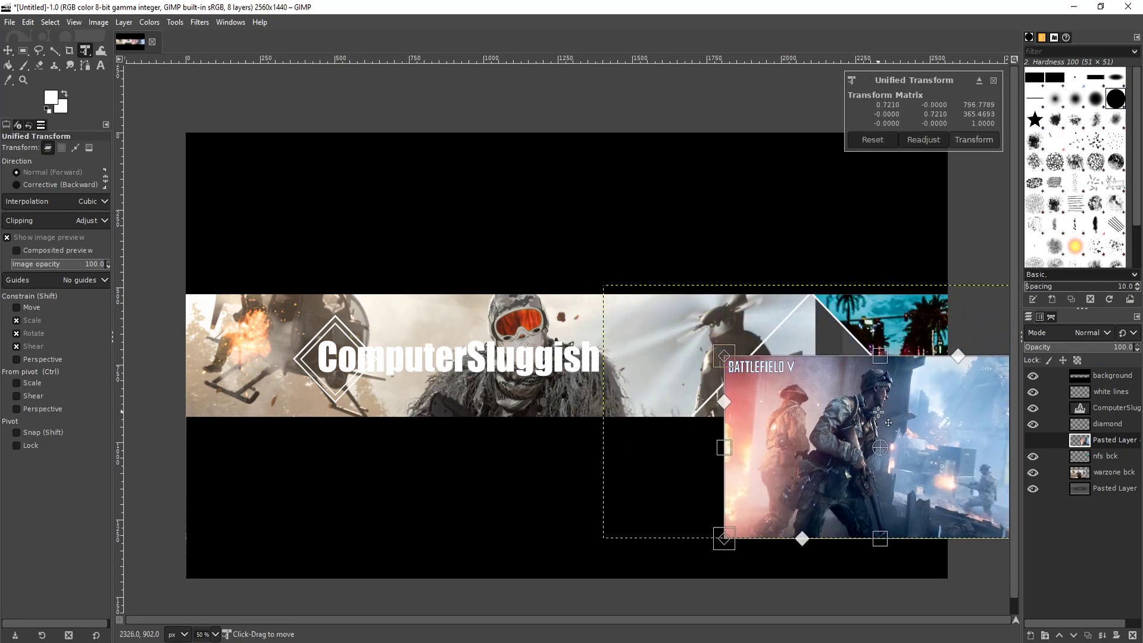
drag(888, 424, 828, 355)
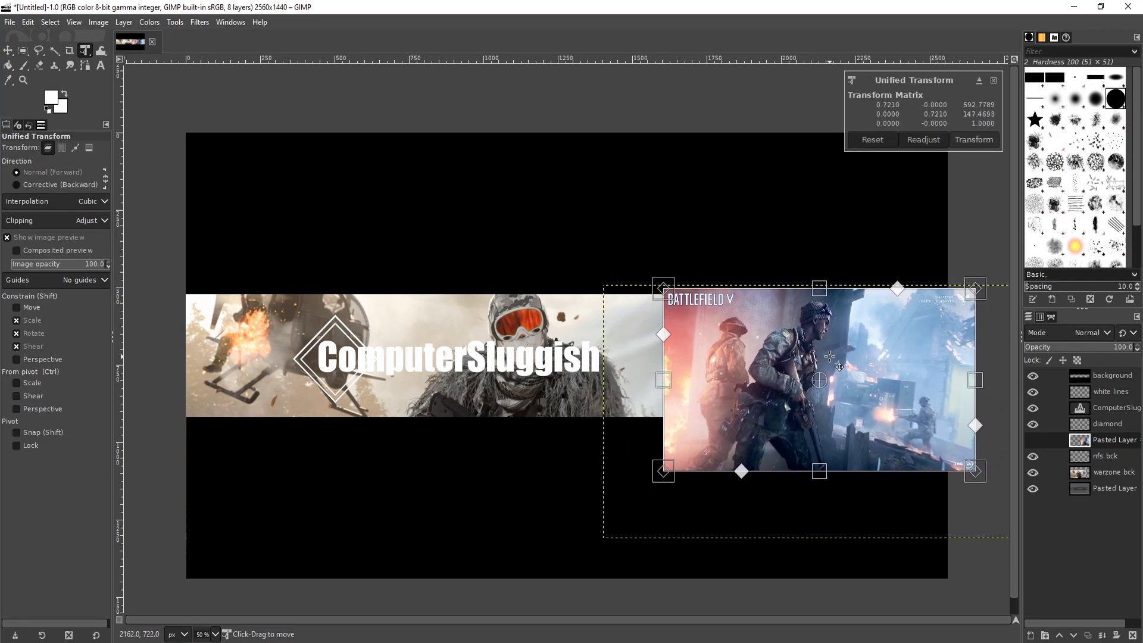
click(964, 140)
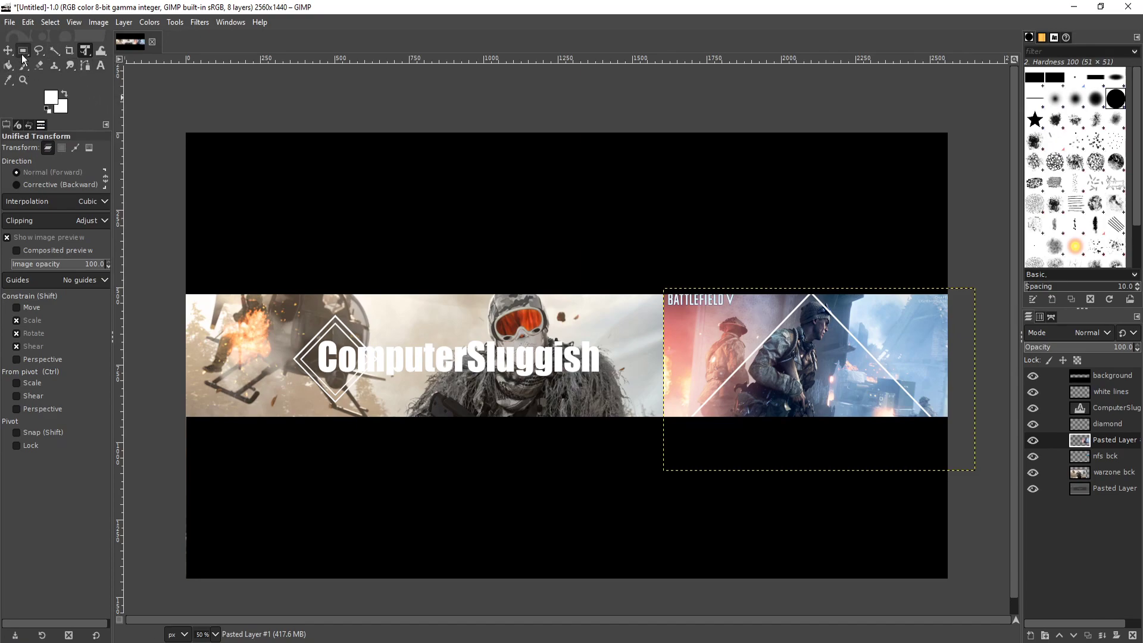
Erase the bulk of the pasted Battlefield V layer outside the white triangle on both sides with the Eraser at size 268
click(40, 65)
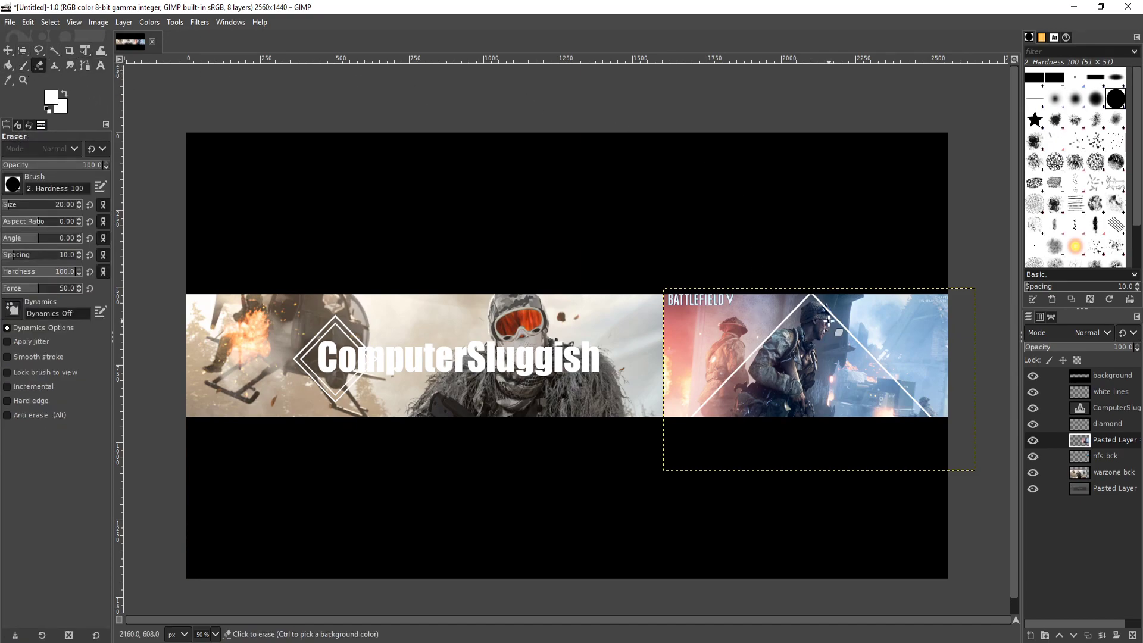
scroll(828, 322, up, 2)
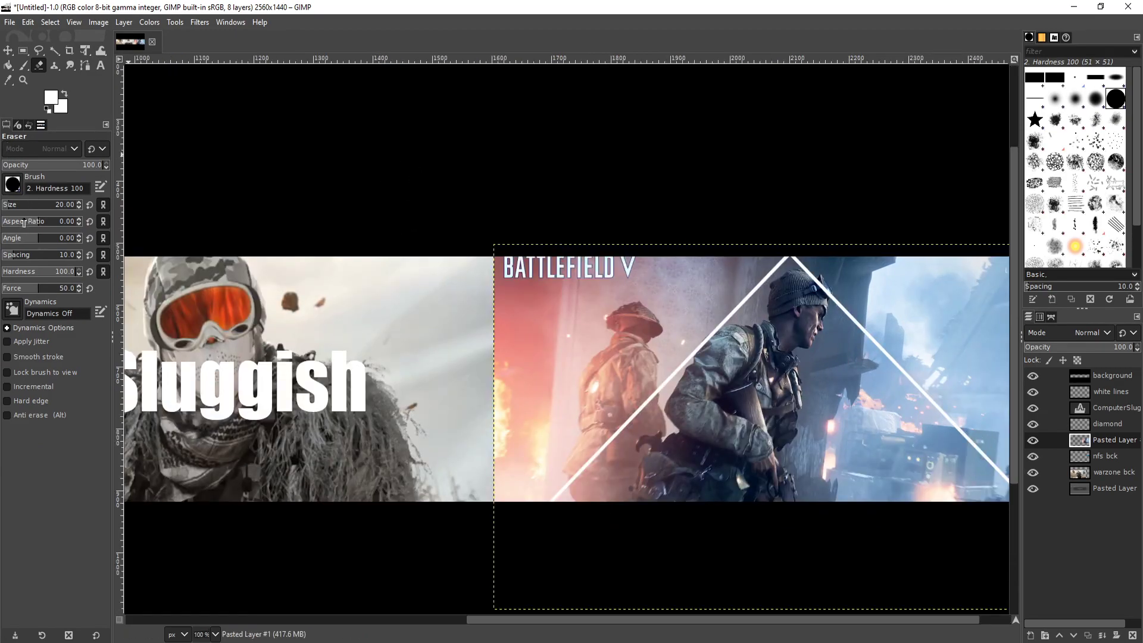
drag(33, 207, 36, 207)
mouse_move(523, 254)
mouse_down()
mouse_move(657, 246)
mouse_move(708, 220)
mouse_move(627, 255)
mouse_move(556, 361)
mouse_move(464, 434)
mouse_move(476, 494)
mouse_up()
scroll(791, 255, right, 2)
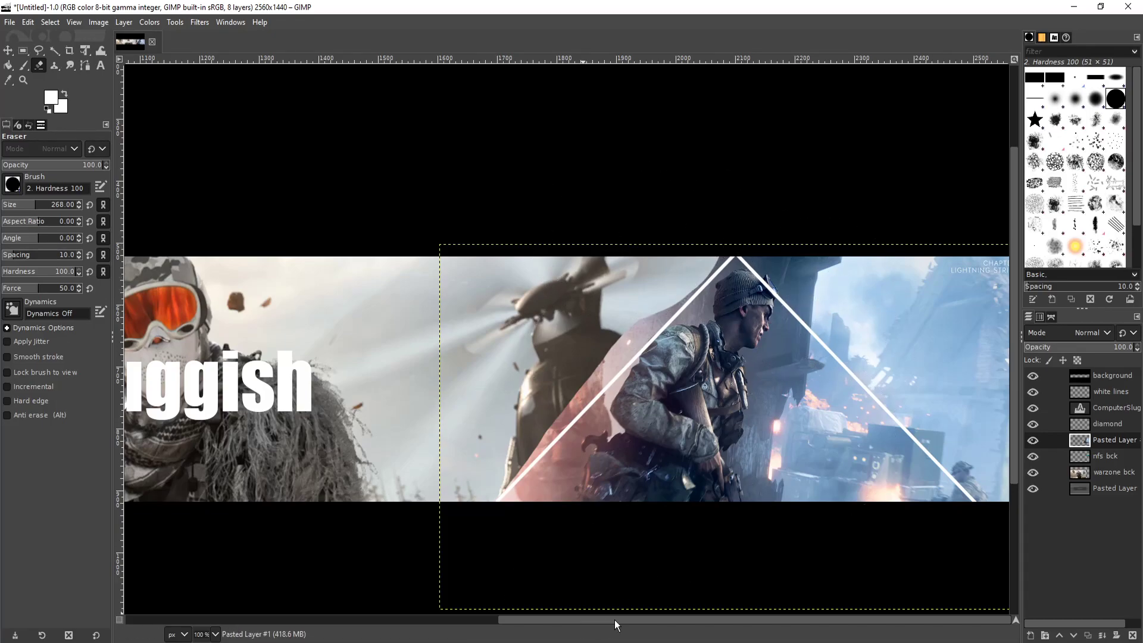
mouse_move(833, 221)
mouse_down()
mouse_move(918, 254)
mouse_move(962, 299)
mouse_move(949, 284)
mouse_move(940, 289)
mouse_move(979, 367)
mouse_move(1032, 442)
mouse_move(999, 381)
mouse_move(934, 334)
mouse_move(796, 186)
mouse_up()
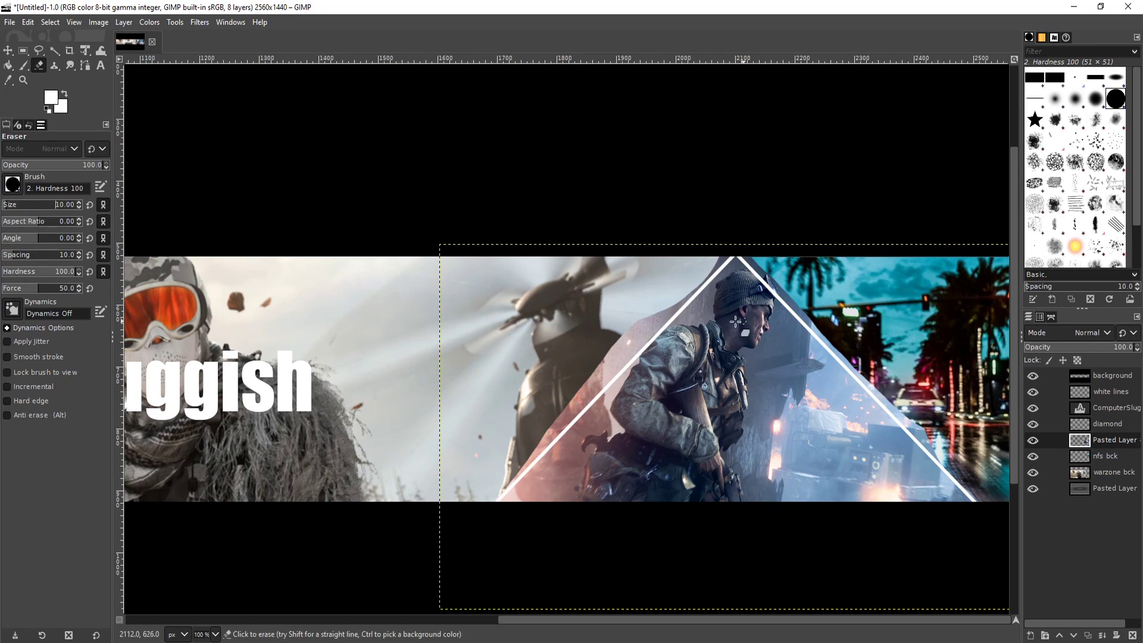
Erase the leftover Battlefield V edge along the triangle's left white line with the Eraser at size 50
scroll(735, 245, up, 2)
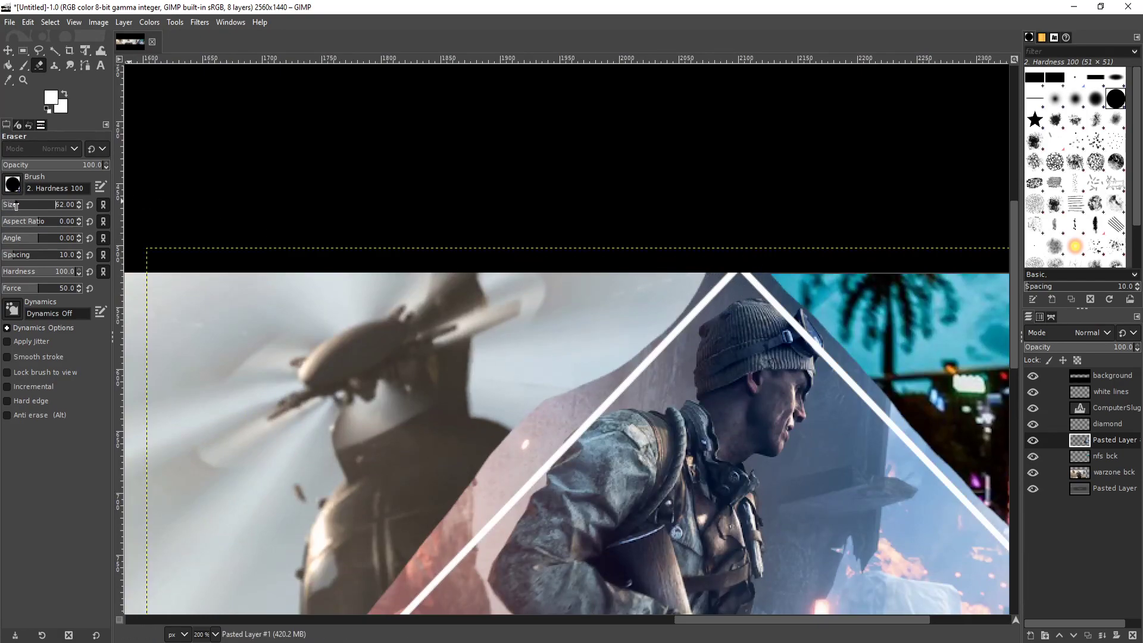
scroll(650, 280, down, 5)
scroll(682, 137, up, 3)
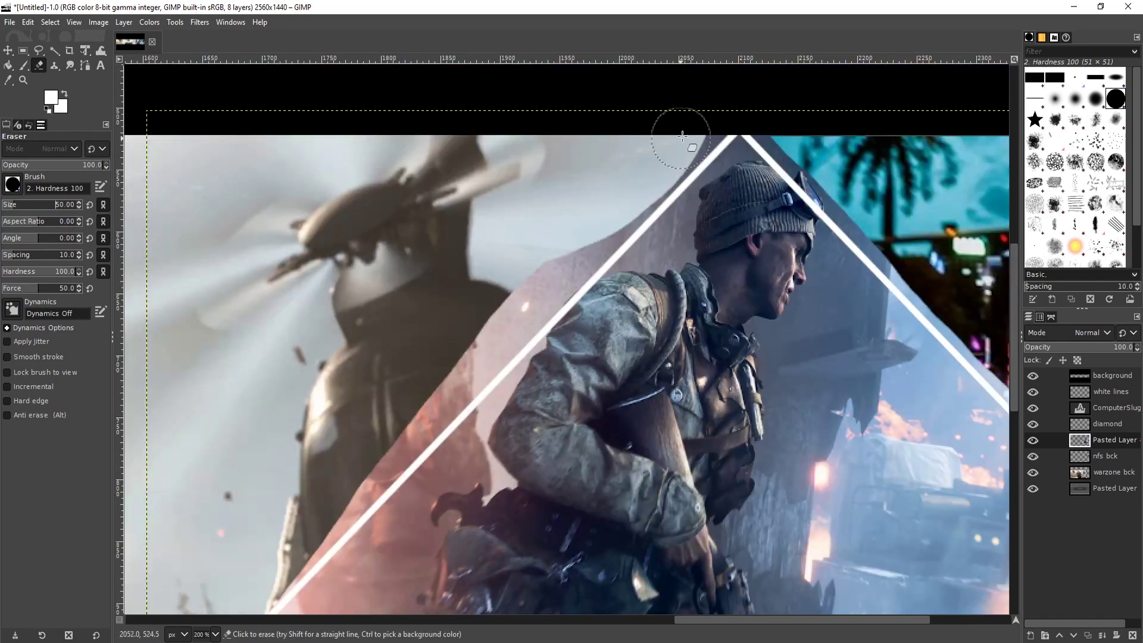
mouse_move(663, 162)
mouse_down()
mouse_move(535, 283)
mouse_move(510, 323)
mouse_move(543, 289)
mouse_up()
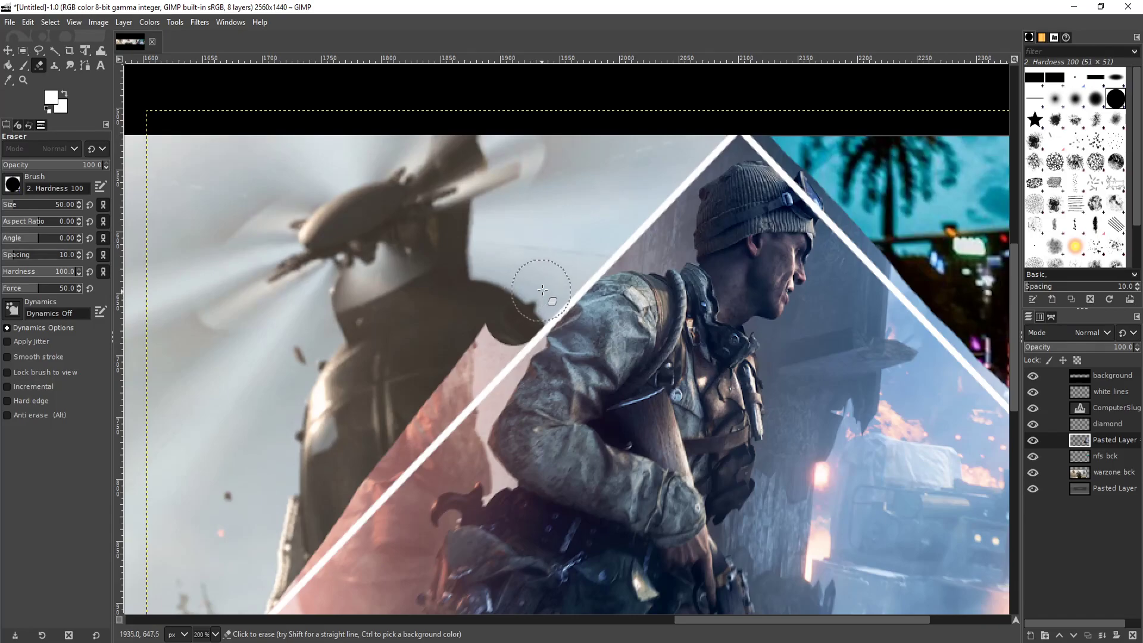
scroll(439, 313, down, 6)
scroll(439, 224, up, 4)
drag(525, 166, 224, 485)
scroll(867, 127, up, 3)
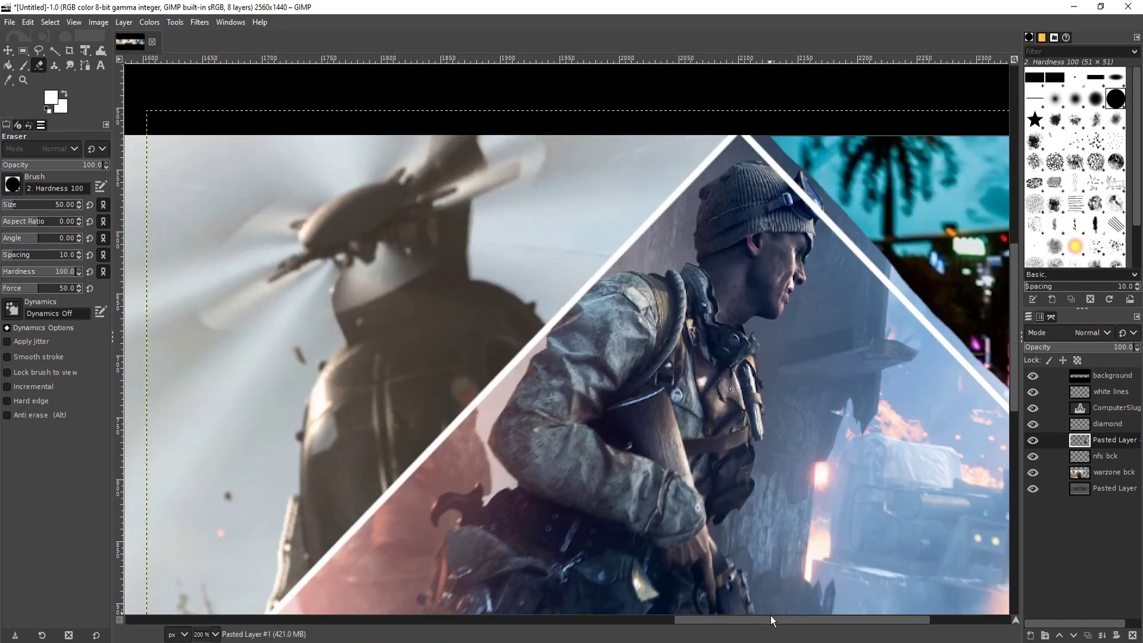
Erase the remaining Battlefield V pixels outside the triangle's right white line, down to the lower edge of the banner strip
drag(770, 620, 852, 620)
mouse_move(545, 156)
mouse_down()
mouse_move(503, 145)
mouse_move(498, 131)
mouse_move(541, 165)
mouse_up()
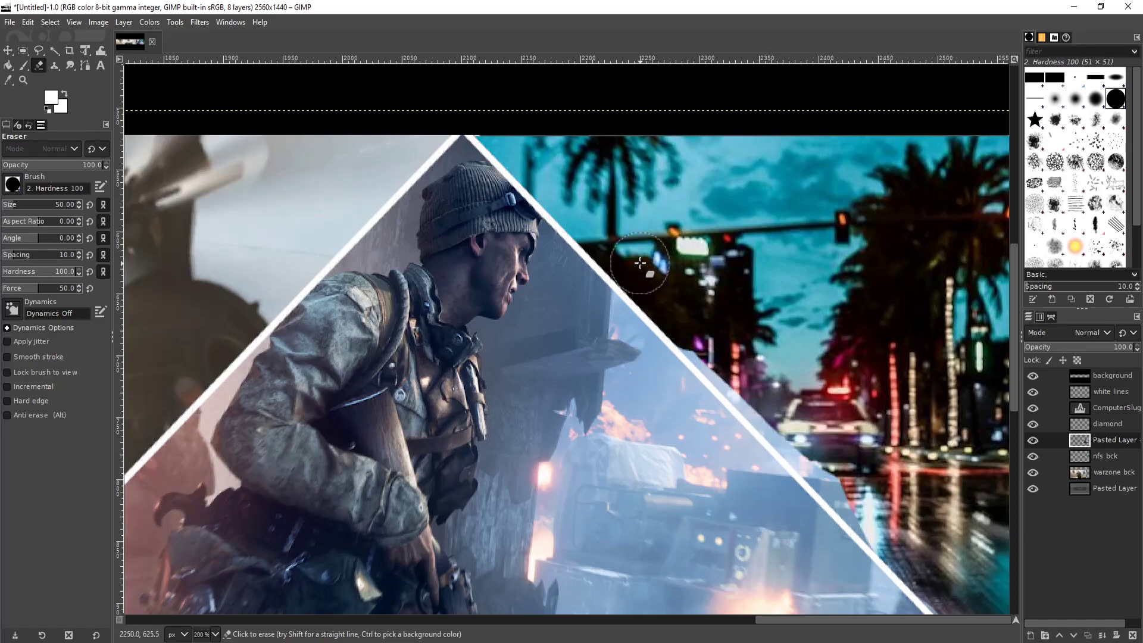
scroll(640, 263, down, 4)
scroll(708, 199, up, 2)
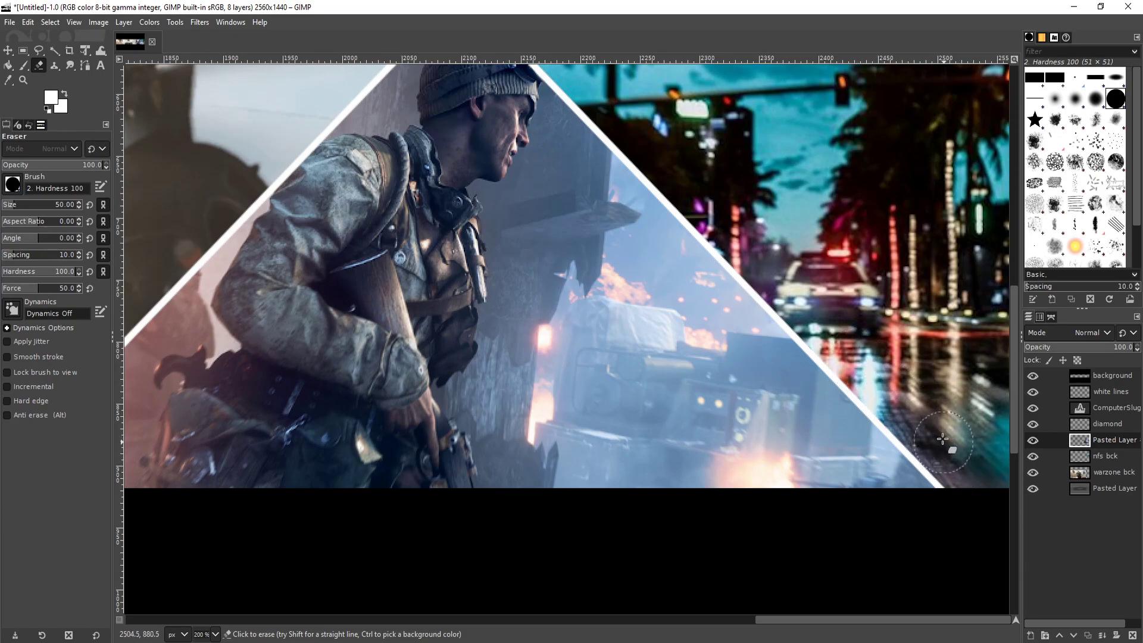
scroll(851, 262, up, 3)
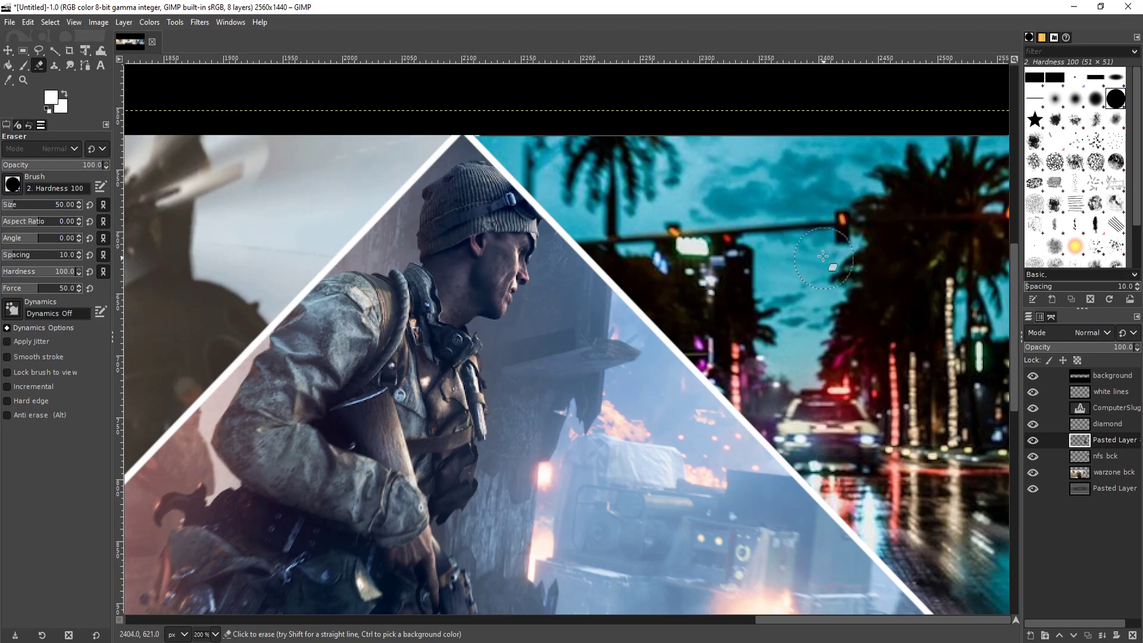
ctrl+scroll(823, 256, down, 3)
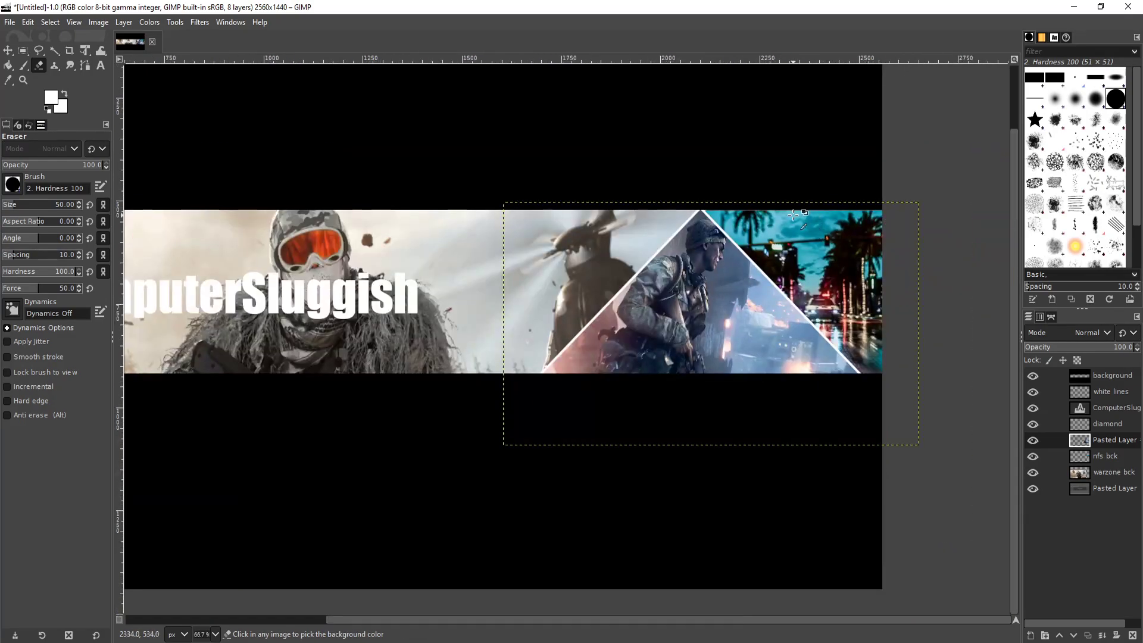
Delete the Battlefield V layer's excess above and below the banner strip using rectangular selections, and clear the selection
click(23, 51)
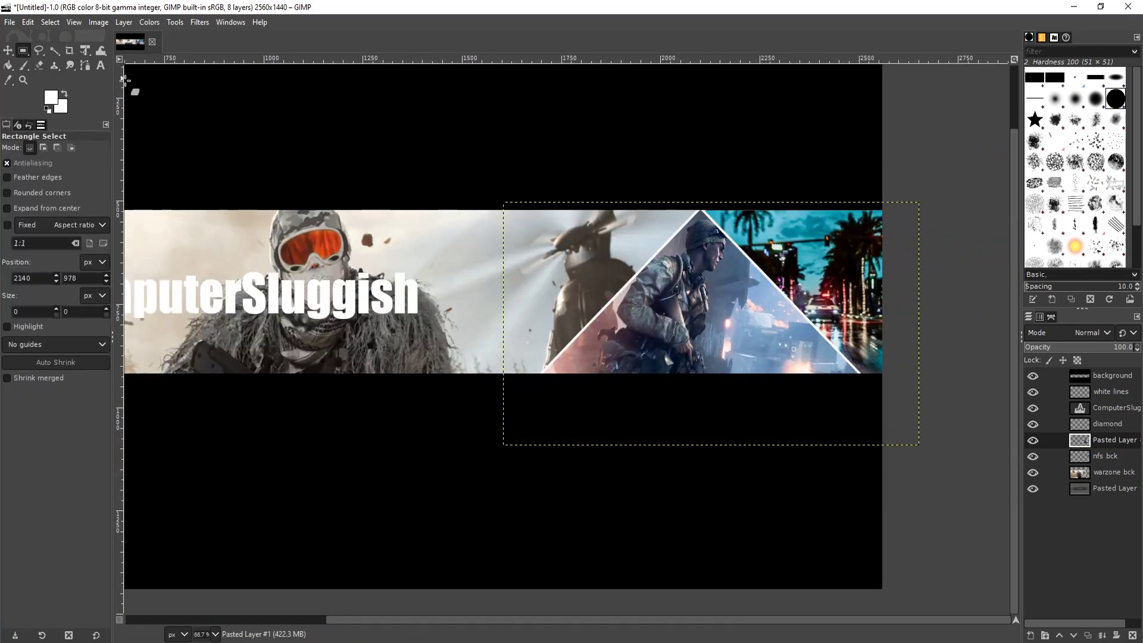
scroll(610, 206, up, 2)
drag(466, 232, 973, 280)
click(959, 494)
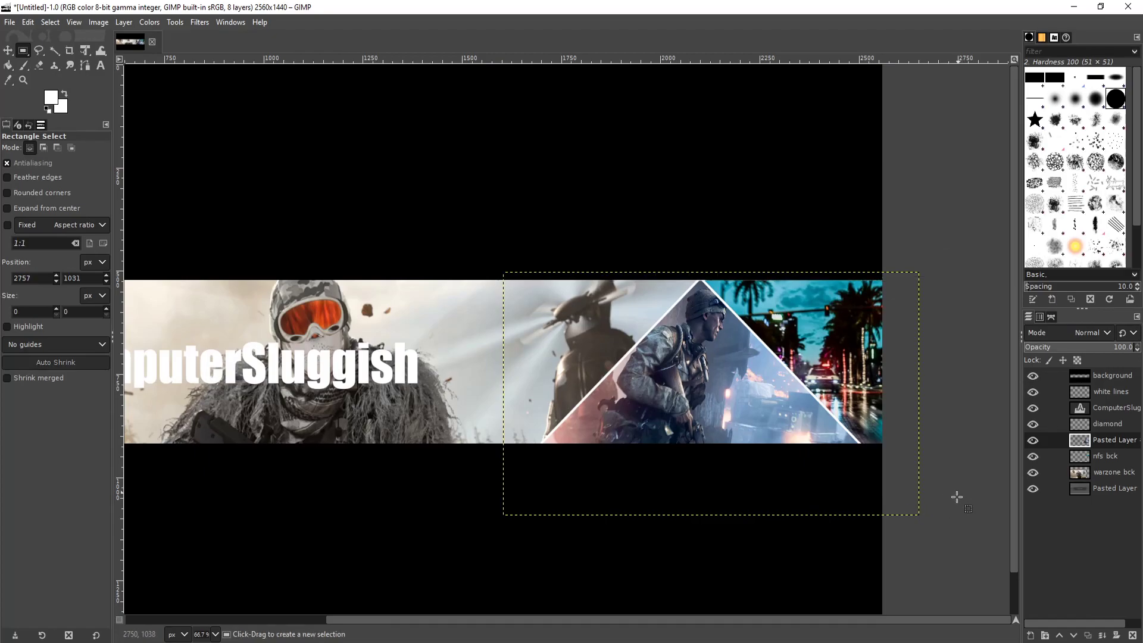
drag(954, 545, 470, 443)
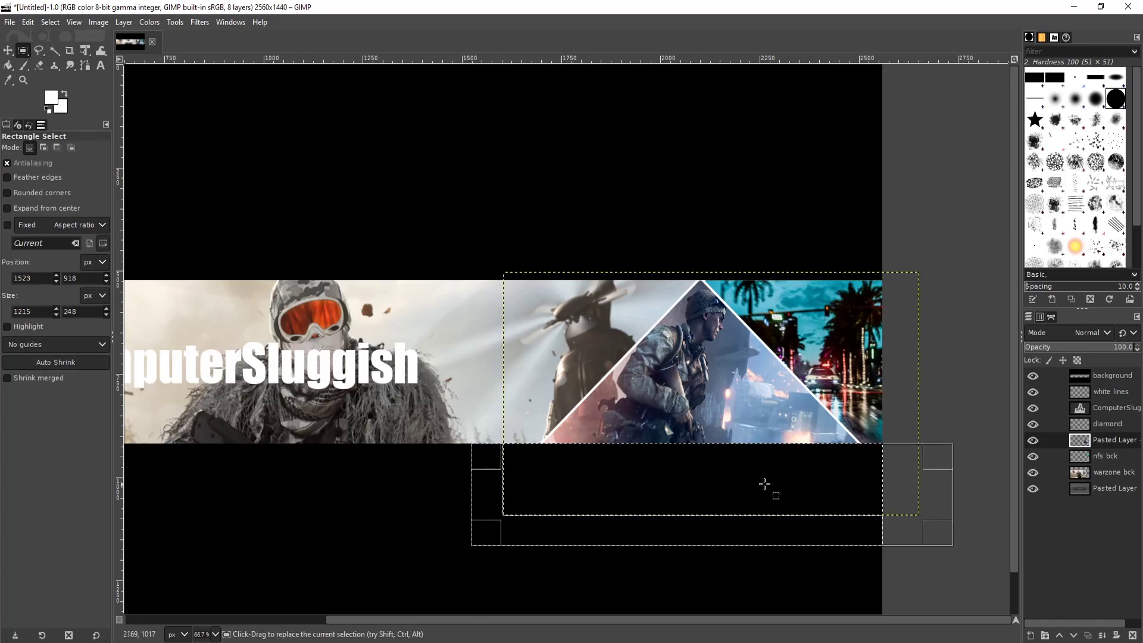
click(989, 334)
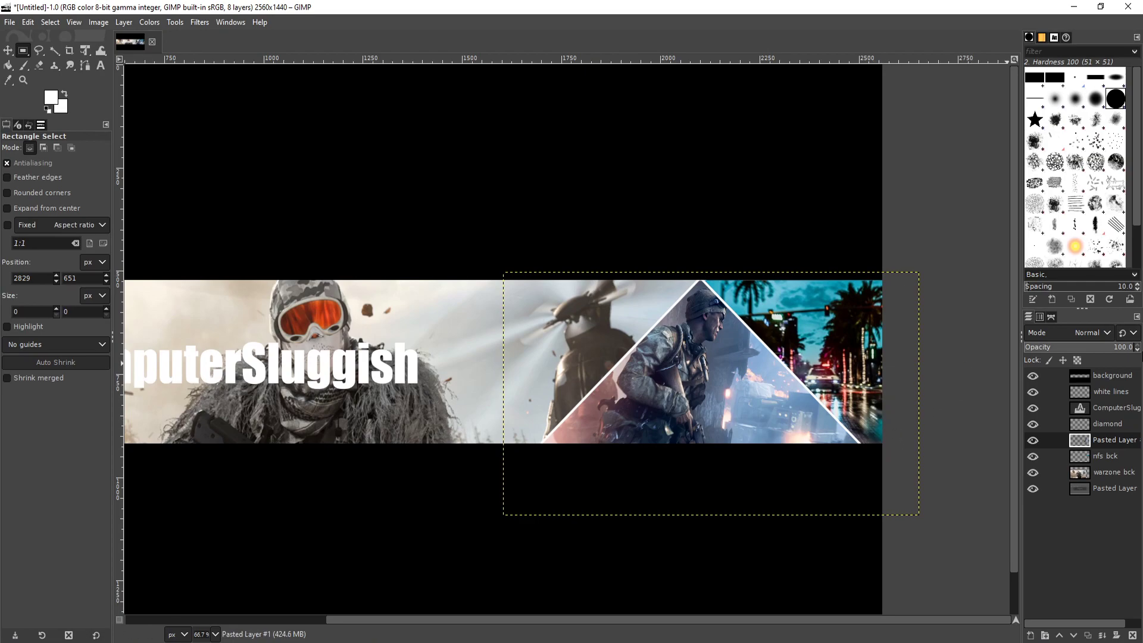
View the whole banner and look at the Export Image dialog, closing it without exporting
key(minus)
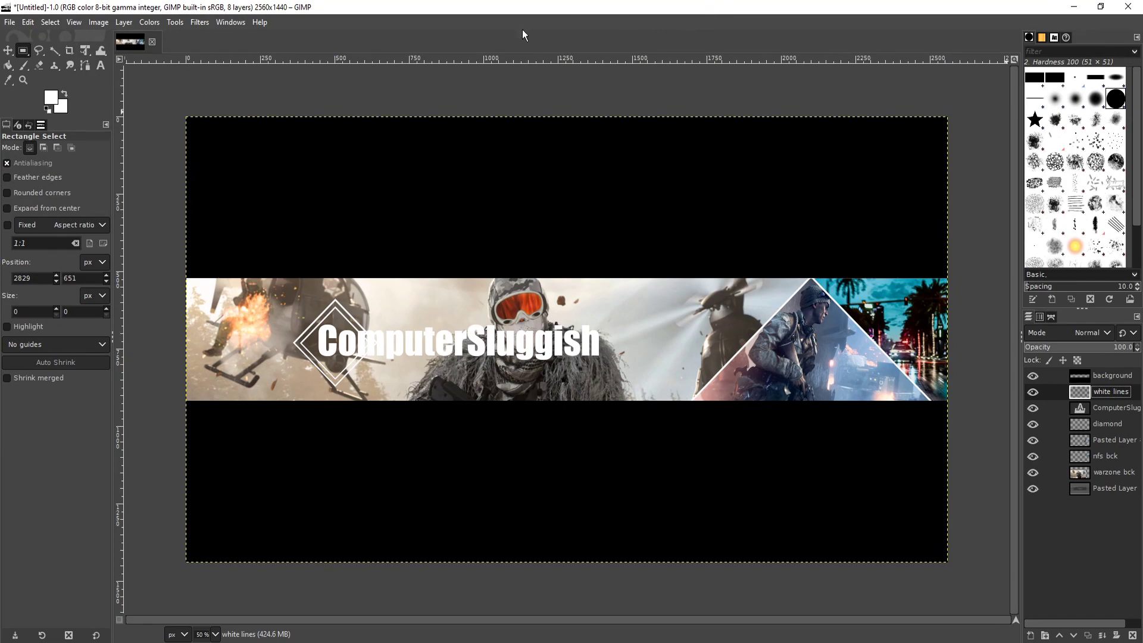
click(9, 22)
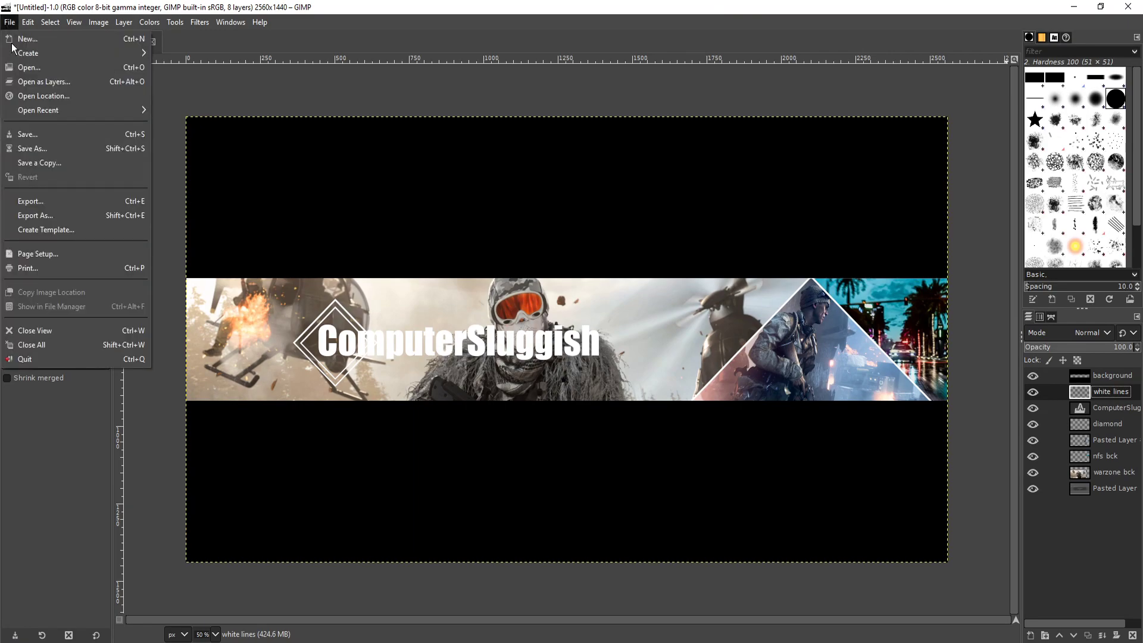
click(56, 197)
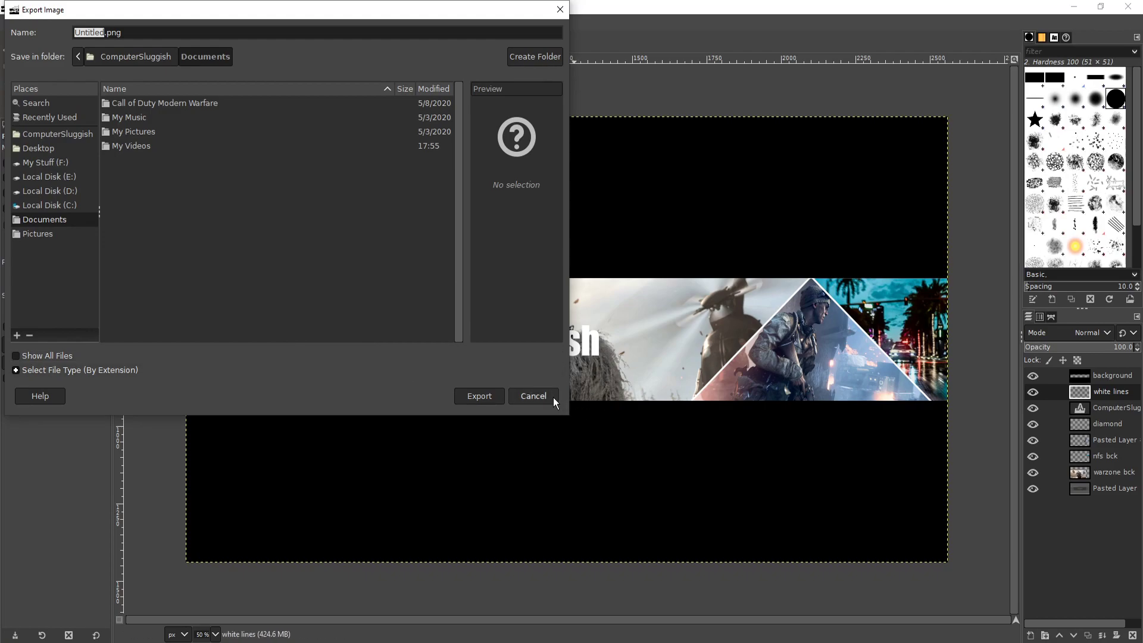
click(534, 396)
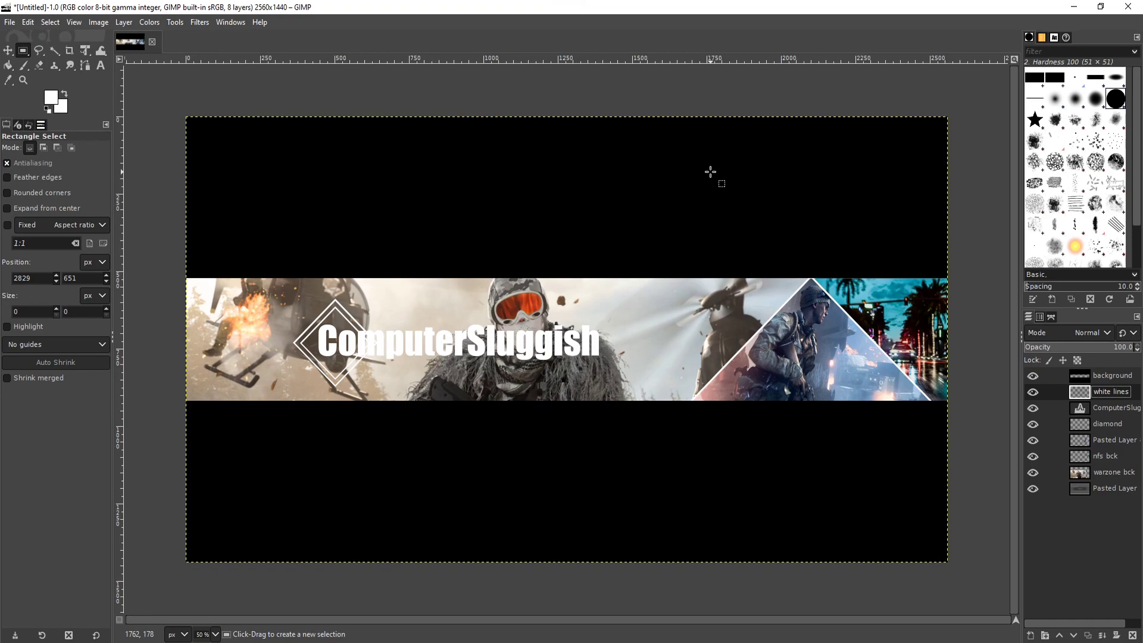